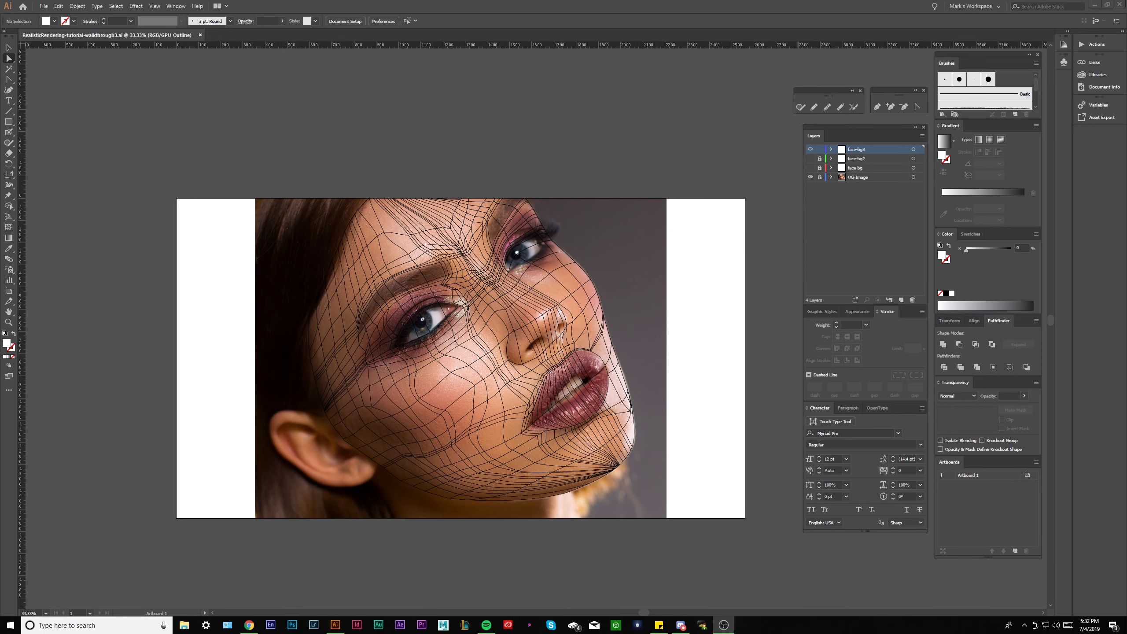
# - Reposition the mesh points on the cheek below the nearer eye and reshape the curves around them
pyautogui.scroll(1, 439, 311)
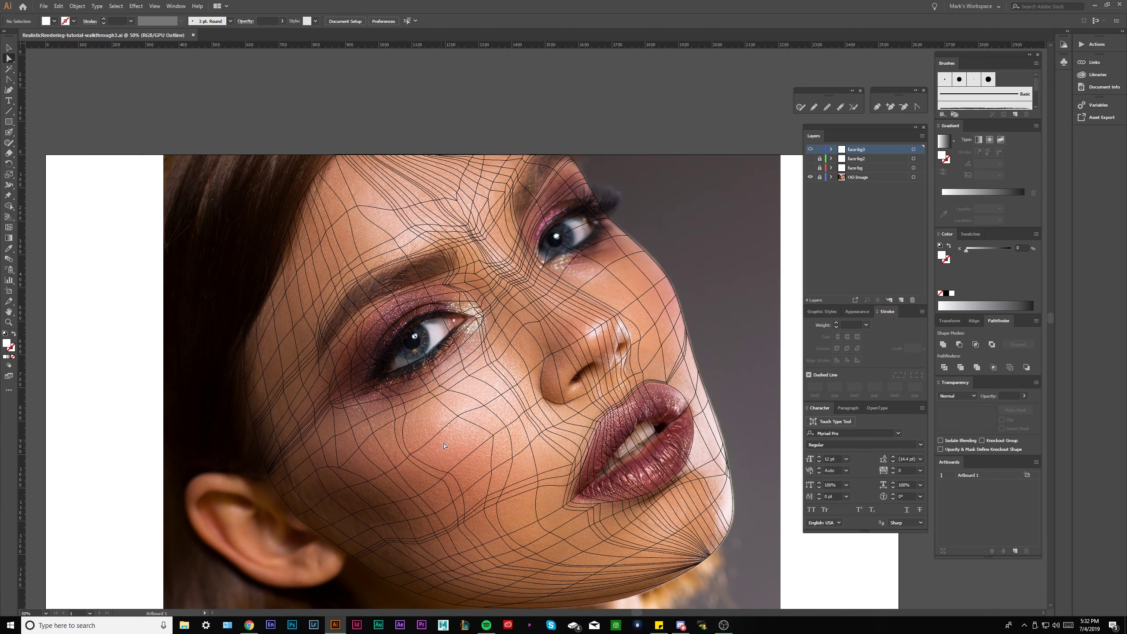
pyautogui.moveTo(445, 449); pyautogui.dragTo(434, 416)
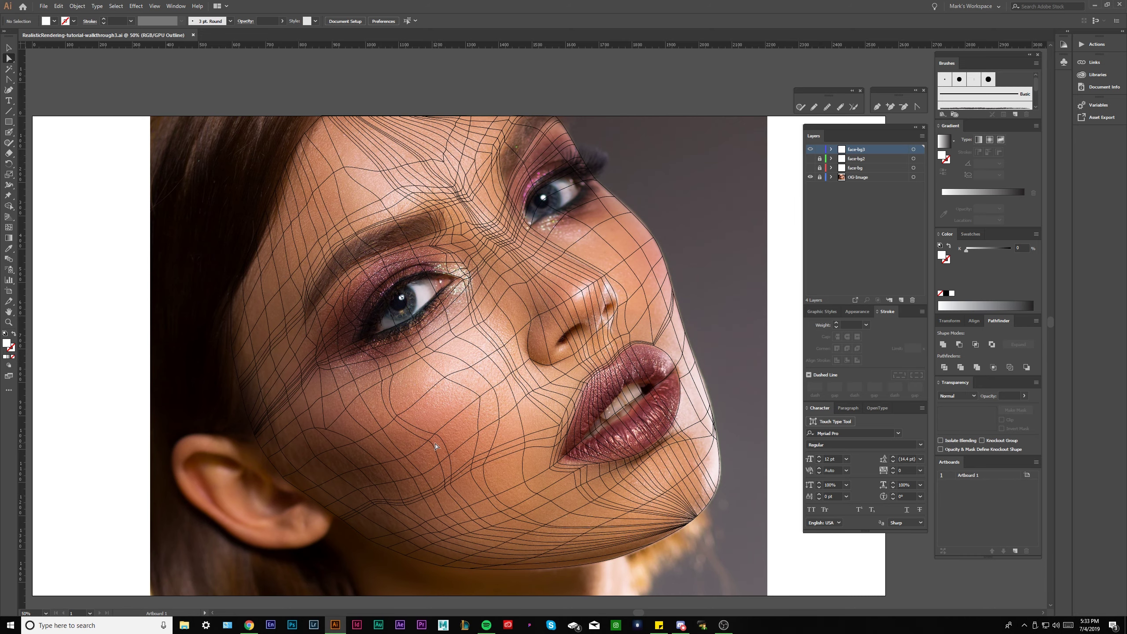
pyautogui.scroll(2, 435, 443)
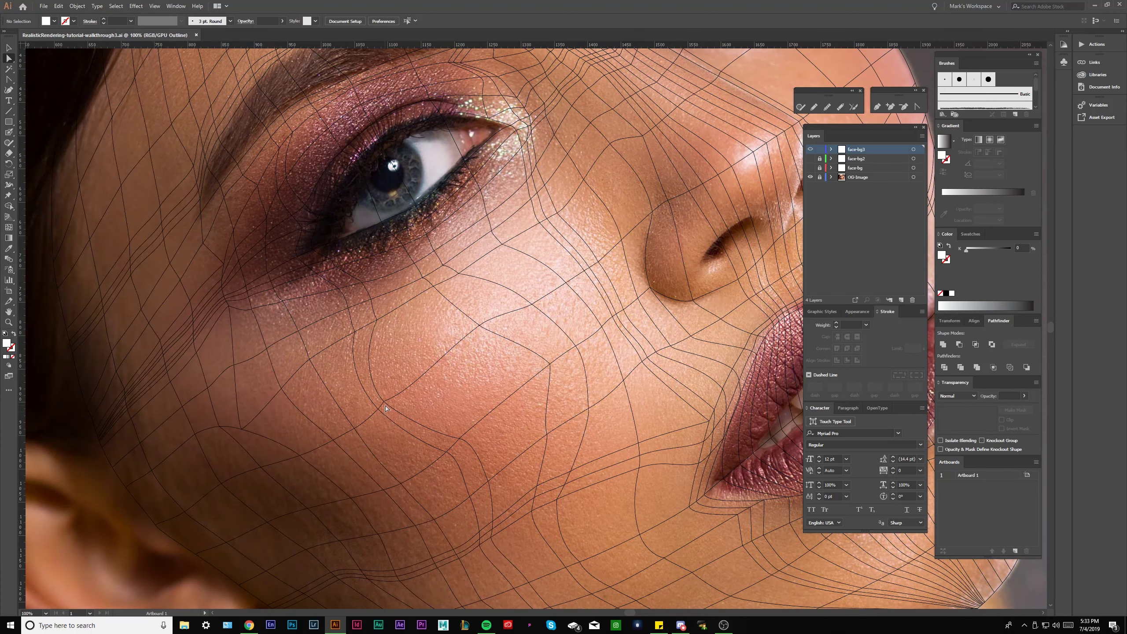
pyautogui.moveTo(385, 401); pyautogui.dragTo(404, 400)
pyautogui.scroll(1, 379, 341)
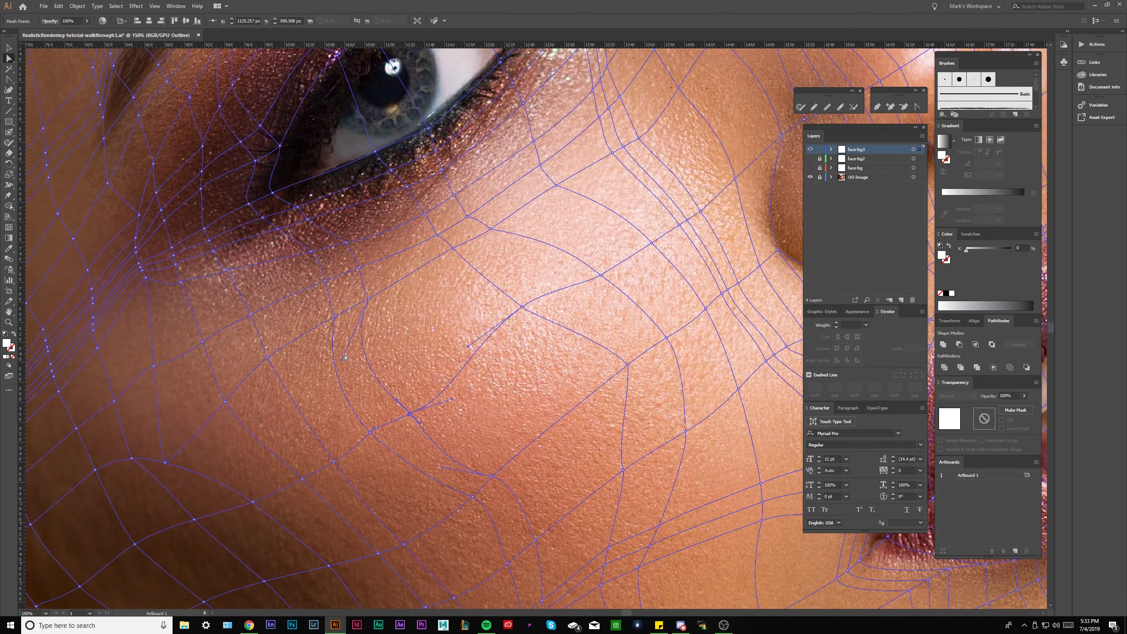
pyautogui.moveTo(344, 357); pyautogui.dragTo(364, 361)
pyautogui.moveTo(444, 467); pyautogui.dragTo(456, 454)
pyautogui.scroll(-1, 493, 450)
pyautogui.click(506, 416)
# - Adjust the mesh point in the middle of the forehead above the inner end of the nearer eyebrow
pyautogui.moveTo(512, 354); pyautogui.dragTo(511, 464)
pyautogui.scroll(-2, 490, 391)
pyautogui.click(490, 383)
pyautogui.scroll(2, 511, 464)
pyautogui.moveTo(581, 440); pyautogui.dragTo(579, 488)
pyautogui.scroll(-1, 581, 472)
pyautogui.moveTo(510, 128); pyautogui.dragTo(493, 268)
pyautogui.scroll(1, 493, 268)
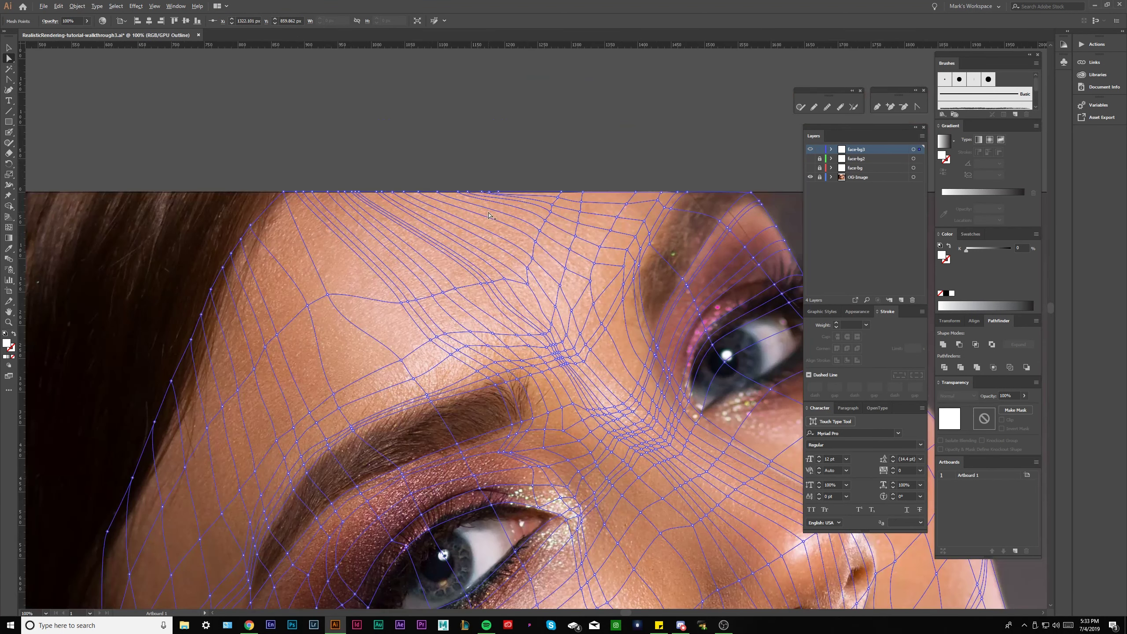
pyautogui.click(511, 266)
pyautogui.click(533, 247)
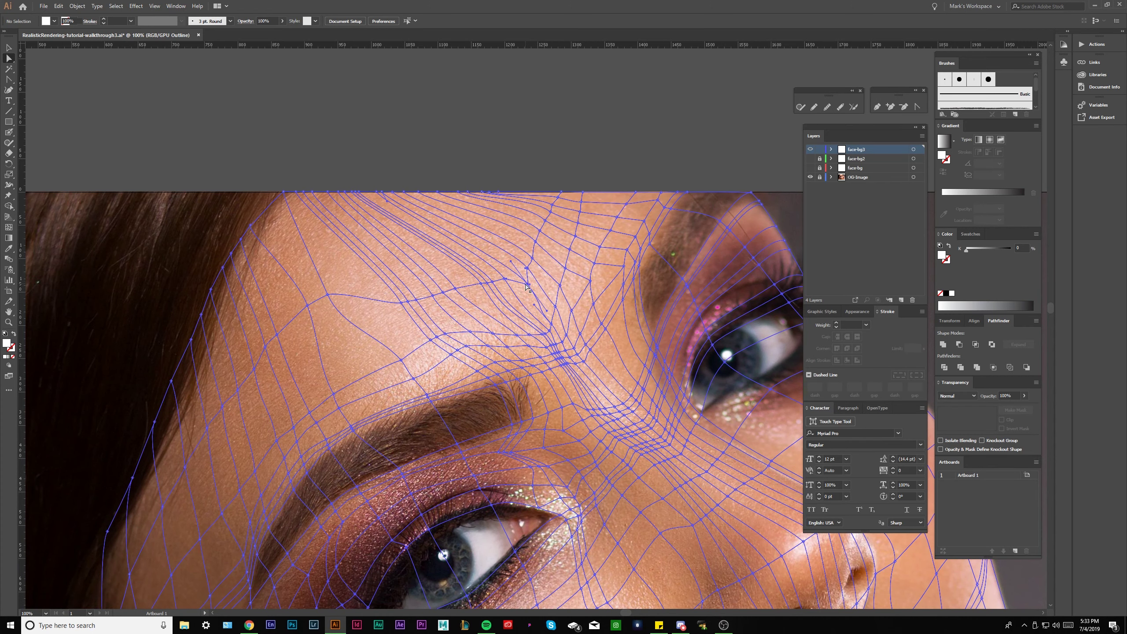
pyautogui.scroll(1, 535, 245)
pyautogui.scroll(-2, 550, 197)
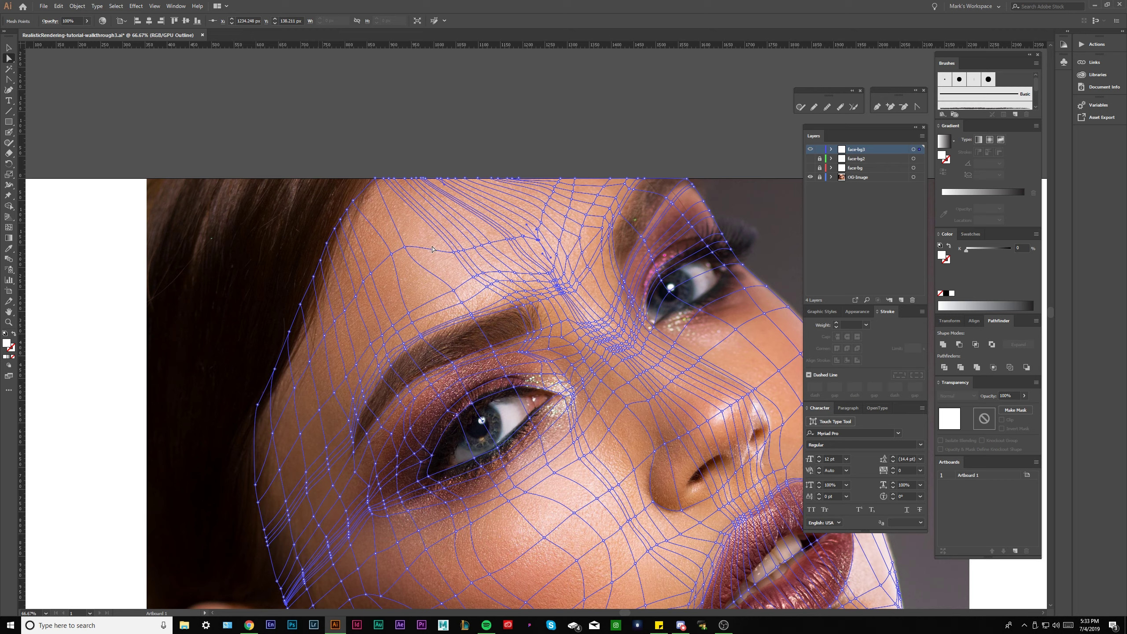
# - Raise the horizontal forehead row's mesh point nearest the hairline bend to even out the row
pyautogui.scroll(1, 481, 223)
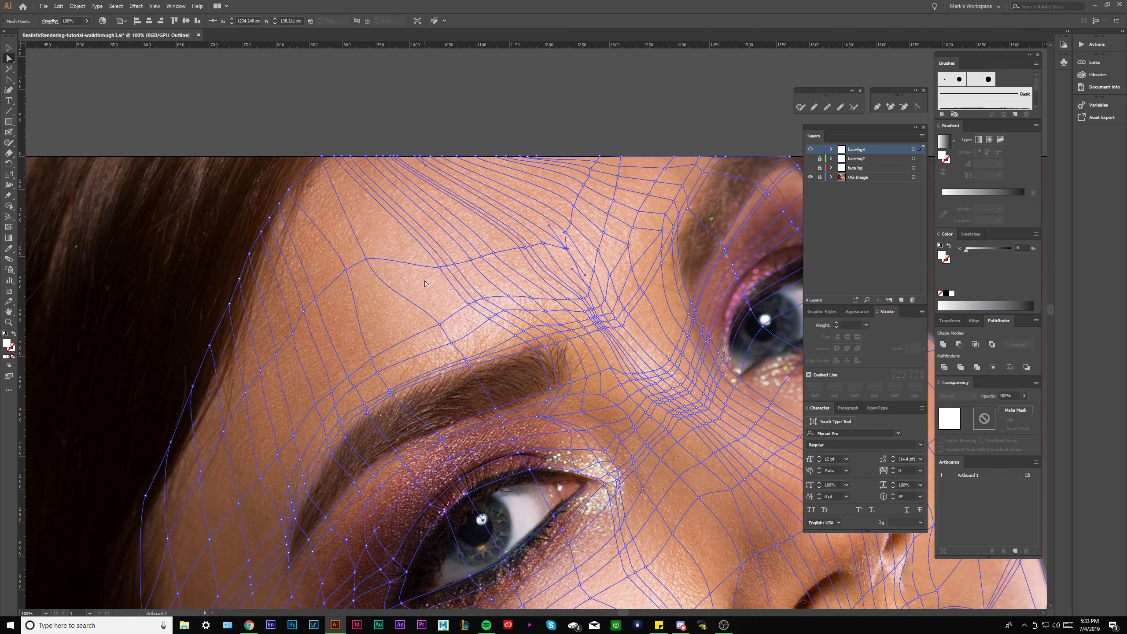
pyautogui.scroll(1, 436, 270)
pyautogui.click(440, 266)
pyautogui.moveTo(440, 267); pyautogui.dragTo(391, 242)
pyautogui.moveTo(392, 242); pyautogui.dragTo(444, 322)
pyautogui.click(436, 322)
pyautogui.scroll(1, 437, 325)
pyautogui.click(437, 321)
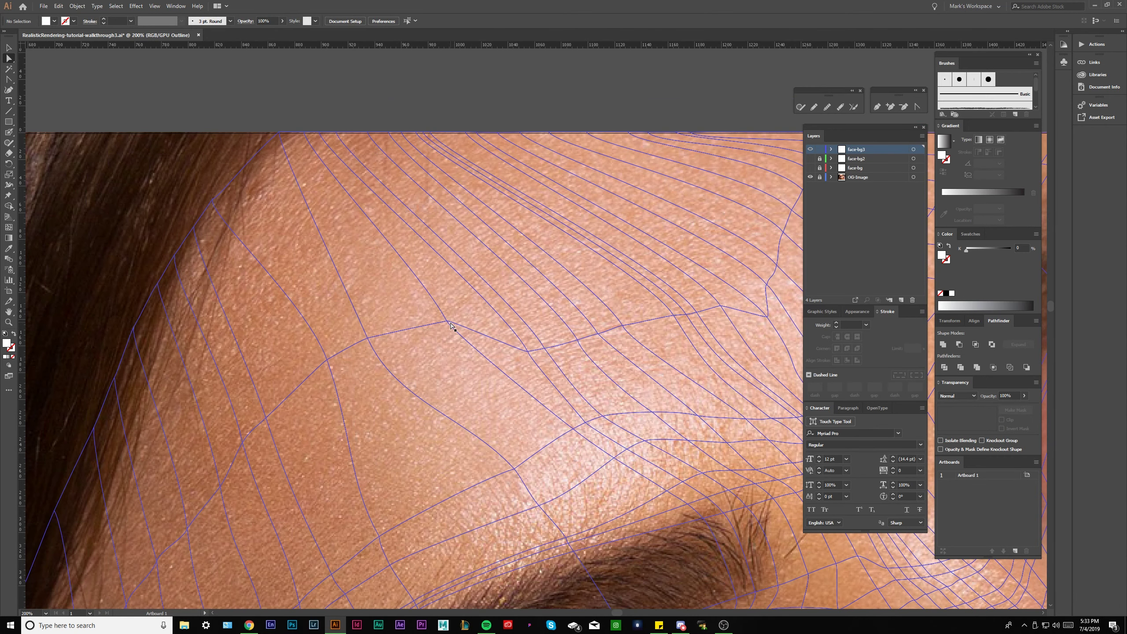
# - Move the next mesh points along the horizontal forehead row upward toward the centre of the forehead
pyautogui.click(527, 351)
pyautogui.moveTo(528, 352); pyautogui.dragTo(530, 314)
pyautogui.moveTo(557, 315)
pyautogui.mouseDown()
pyautogui.moveTo(508, 324)
pyautogui.moveTo(520, 340)
pyautogui.moveTo(575, 340)
pyautogui.moveTo(576, 308)
pyautogui.mouseUp()
pyautogui.moveTo(631, 325); pyautogui.dragTo(550, 336)
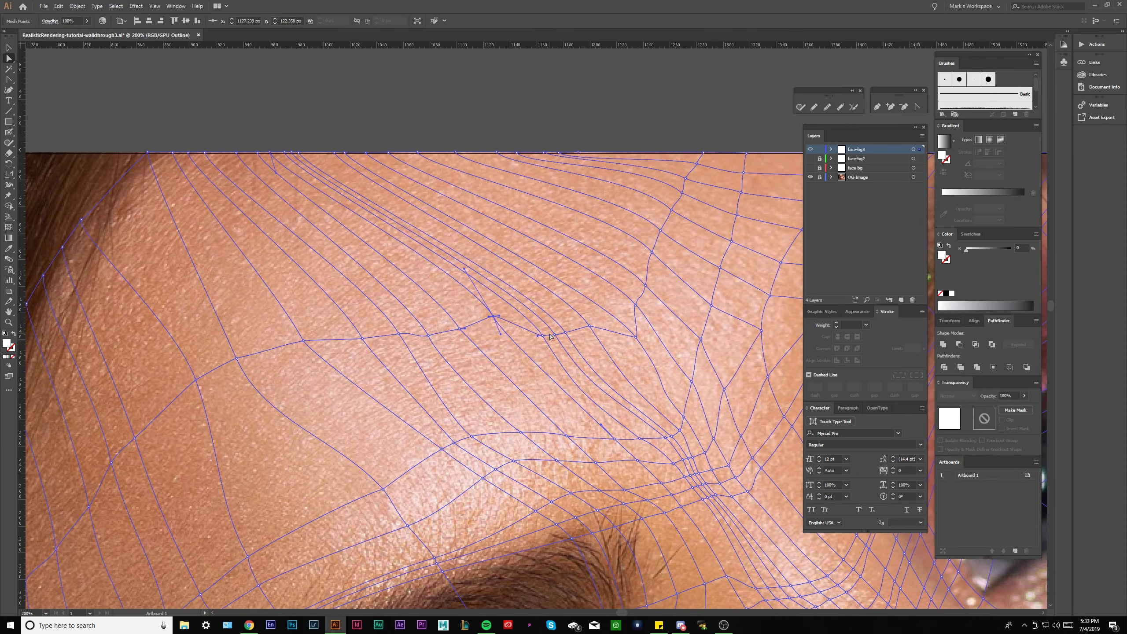
pyautogui.click(554, 339)
pyautogui.click(565, 332)
# - Realign the crowded mesh points in the middle of the forehead row, undoing the misplaced adjustments
pyautogui.moveTo(542, 335); pyautogui.dragTo(525, 316)
pyautogui.moveTo(566, 334); pyautogui.dragTo(508, 325)
pyautogui.hotkey('ctrl', 'z')
pyautogui.click(526, 347)
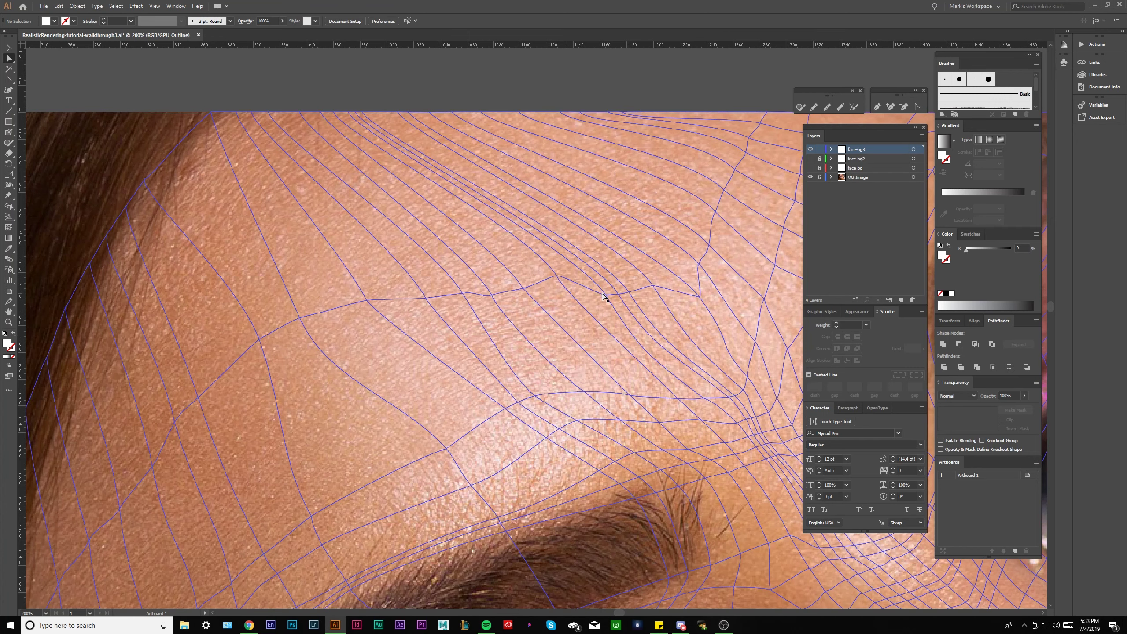
pyautogui.click(606, 291)
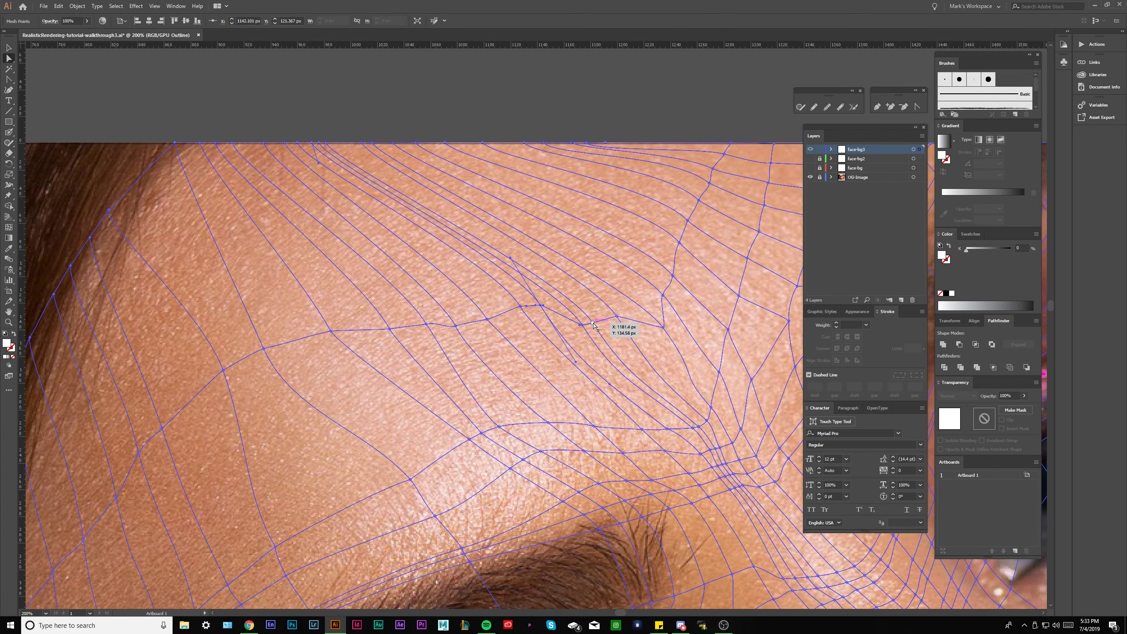
pyautogui.click(594, 325)
pyautogui.hotkey('ctrl', 'z')
pyautogui.moveTo(592, 323); pyautogui.dragTo(637, 297)
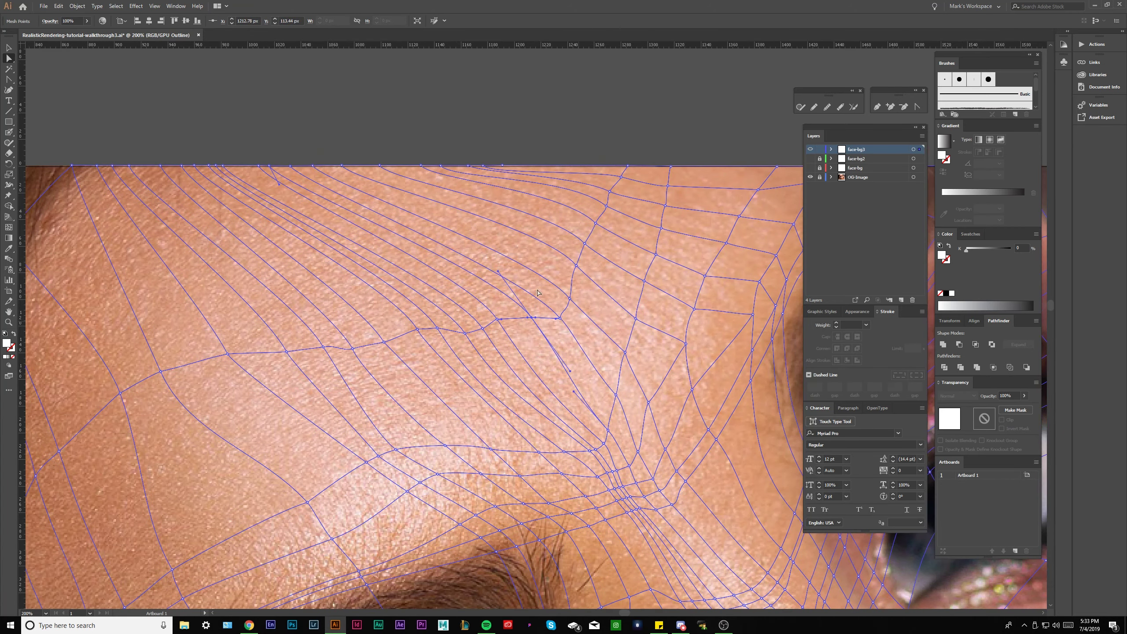
# - Reposition the mesh points where the forehead row meets the vertical columns above the nose bridge
pyautogui.click(544, 252)
pyautogui.scroll(-2, 544, 252)
pyautogui.scroll(3, 544, 253)
pyautogui.click(566, 355)
pyautogui.moveTo(566, 357); pyautogui.dragTo(595, 276)
pyautogui.scroll(-1, 576, 302)
pyautogui.scroll(-1, 572, 270)
pyautogui.moveTo(568, 323); pyautogui.dragTo(515, 333)
# - Reshape the hairline-side part of the forehead row by moving its mesh points and handles
pyautogui.moveTo(367, 341); pyautogui.dragTo(532, 304)
pyautogui.click(392, 331)
pyautogui.moveTo(424, 302); pyautogui.dragTo(430, 308)
pyautogui.moveTo(757, 266); pyautogui.dragTo(642, 307)
pyautogui.scroll(1, 693, 277)
pyautogui.scroll(-3, 561, 284)
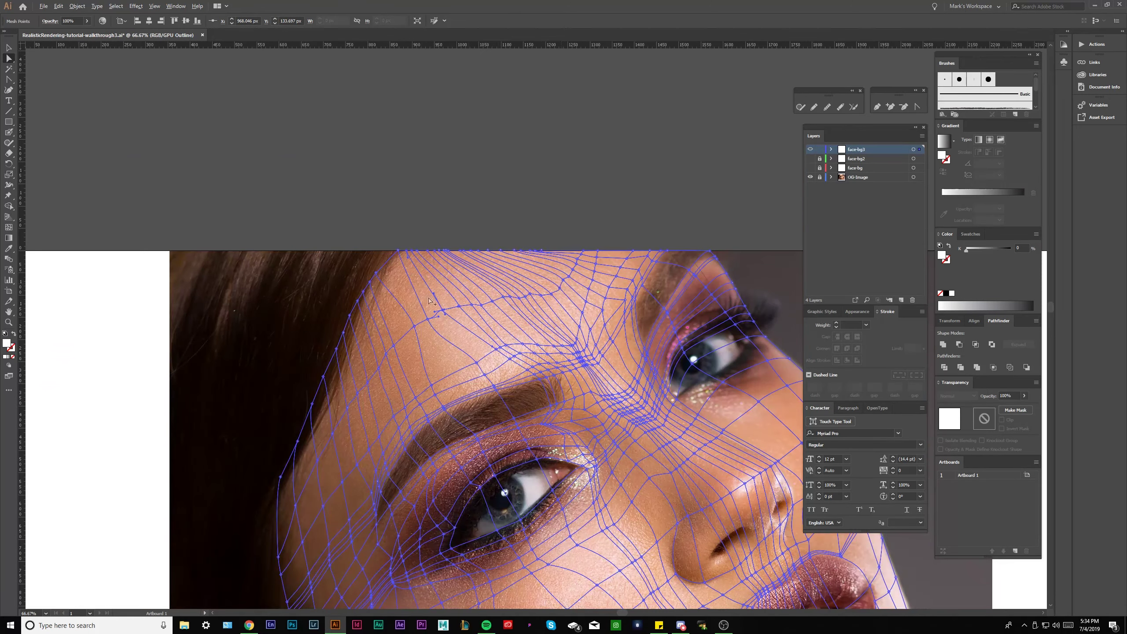
# - Smooth the horizontal forehead row by adjusting its curve handles with the Anchor Point tool
pyautogui.scroll(3, 419, 302)
pyautogui.click(918, 107)
pyautogui.hotkey('ctrl', '=')
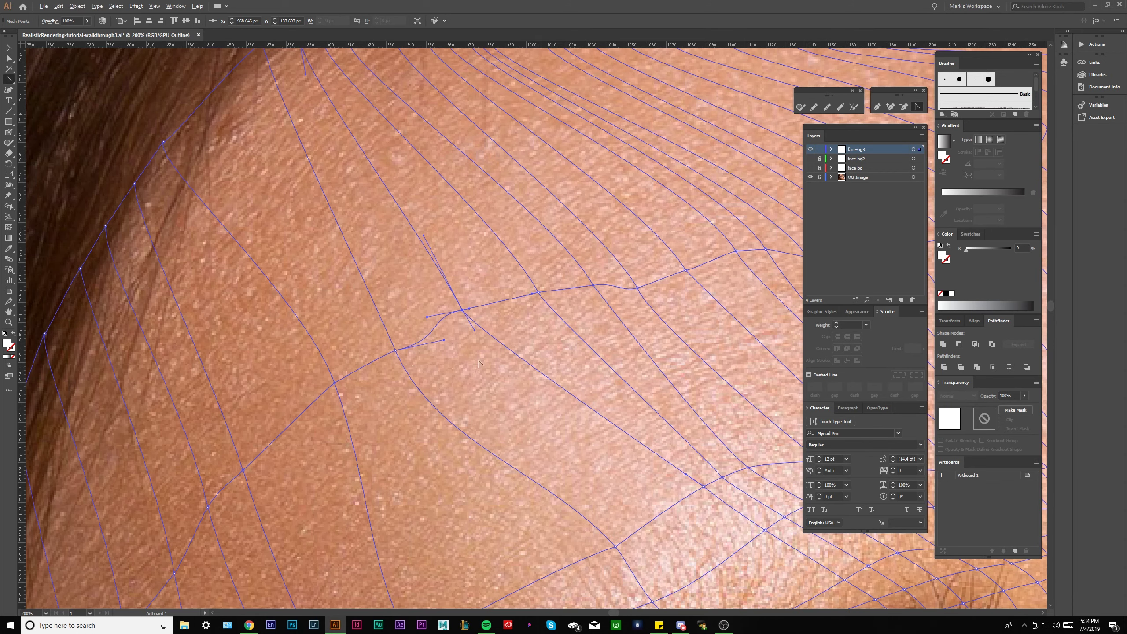
pyautogui.moveTo(439, 341); pyautogui.dragTo(549, 334)
pyautogui.moveTo(570, 326)
pyautogui.mouseDown()
pyautogui.moveTo(570, 317)
pyautogui.moveTo(588, 332)
pyautogui.mouseUp()
pyautogui.click(618, 316)
pyautogui.moveTo(659, 323); pyautogui.dragTo(656, 313)
pyautogui.moveTo(675, 315)
pyautogui.mouseDown()
pyautogui.moveTo(622, 327)
pyautogui.moveTo(637, 340)
pyautogui.moveTo(629, 325)
pyautogui.moveTo(664, 316)
pyautogui.mouseUp()
pyautogui.moveTo(719, 306); pyautogui.dragTo(645, 311)
# - Adjust the curve handles of the mesh points that rise from the central forehead to the top edge
pyautogui.click(656, 302)
pyautogui.moveTo(658, 293); pyautogui.dragTo(622, 320)
pyautogui.click(681, 286)
pyautogui.click(653, 264)
pyautogui.click(653, 260)
pyautogui.click(658, 240)
pyautogui.moveTo(658, 240); pyautogui.dragTo(666, 216)
pyautogui.moveTo(469, 200); pyautogui.dragTo(562, 230)
pyautogui.scroll(-1, 432, 231)
pyautogui.scroll(1, 470, 217)
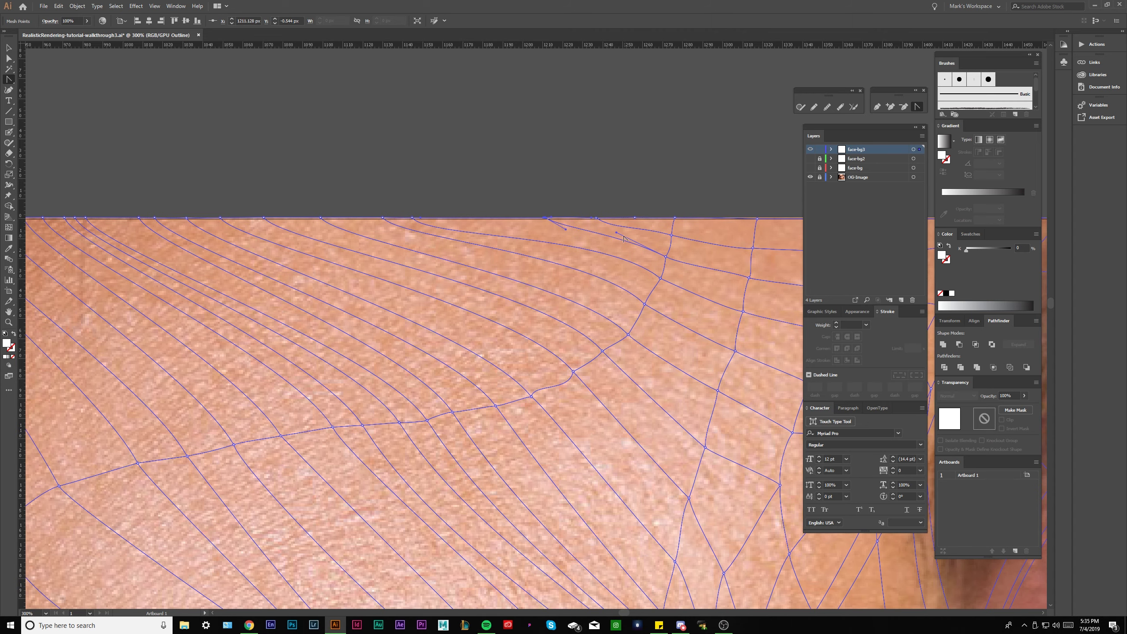
# - Shift the mesh points on the top edge above the central forehead rightward to space them more evenly
pyautogui.moveTo(413, 218); pyautogui.dragTo(485, 218)
pyautogui.moveTo(485, 217); pyautogui.dragTo(371, 220)
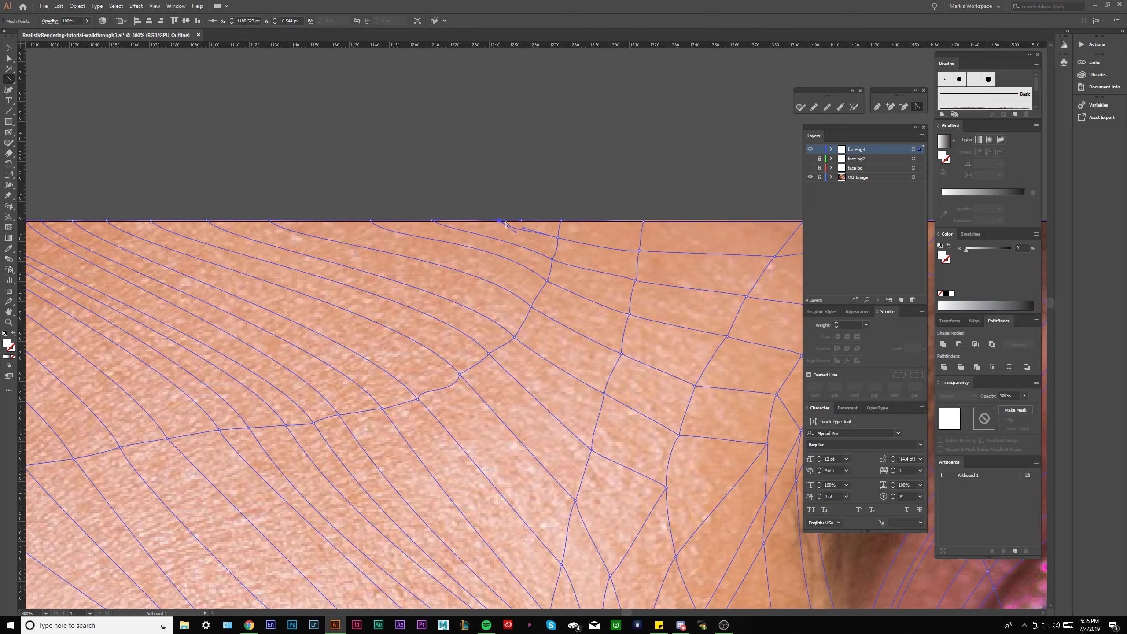
pyautogui.hotkey('ctrl', '=')
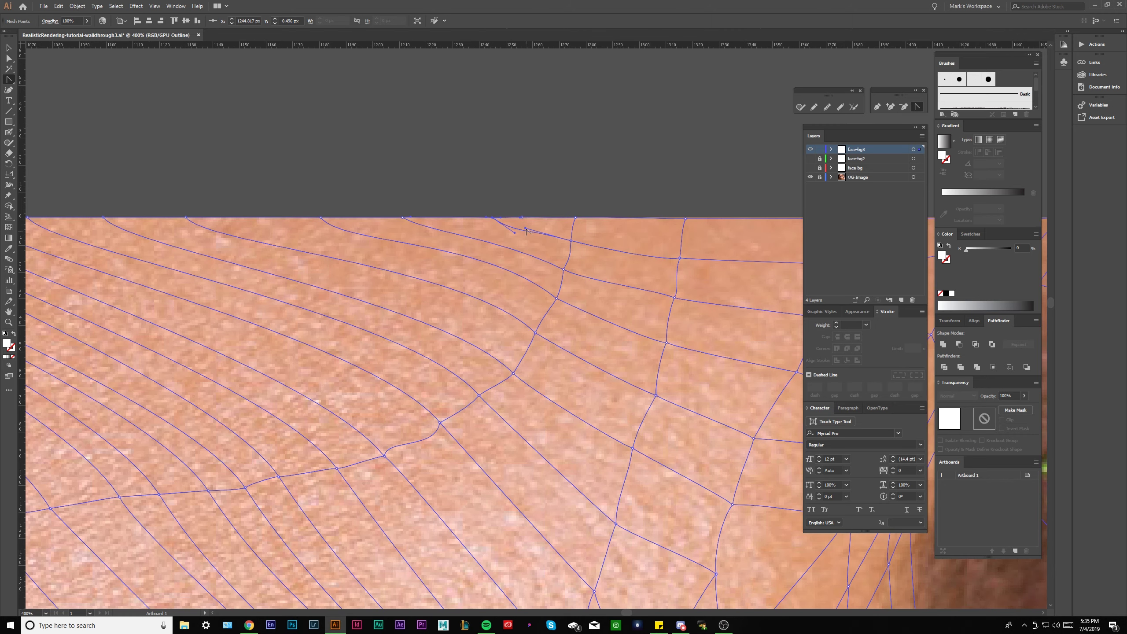
pyautogui.scroll(-3, 524, 233)
pyautogui.keyDown('ctrl'); pyautogui.click(438, 201); pyautogui.keyUp('ctrl')
pyautogui.scroll(-2, 429, 202)
pyautogui.scroll(3, 416, 203)
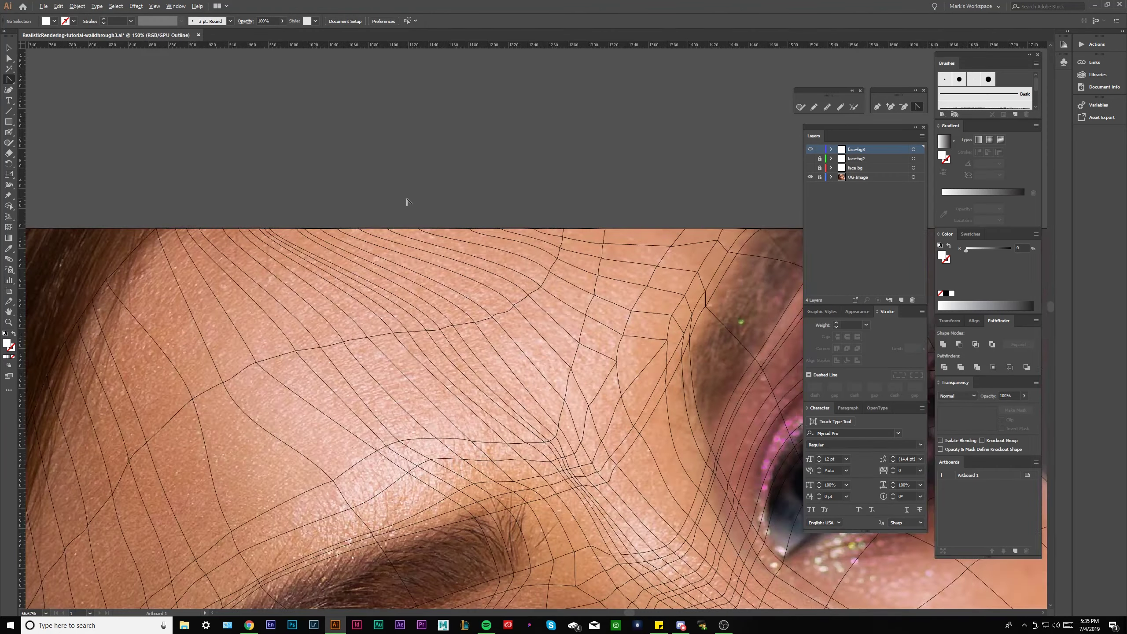
pyautogui.scroll(1, 481, 238)
# - Spread more top-edge mesh points to the right and smooth the handles of their columns
pyautogui.moveTo(494, 239); pyautogui.dragTo(528, 239)
pyautogui.moveTo(615, 255); pyautogui.dragTo(640, 249)
pyautogui.moveTo(420, 234); pyautogui.dragTo(514, 234)
pyautogui.moveTo(678, 320); pyautogui.dragTo(625, 287)
pyautogui.moveTo(355, 233); pyautogui.dragTo(454, 234)
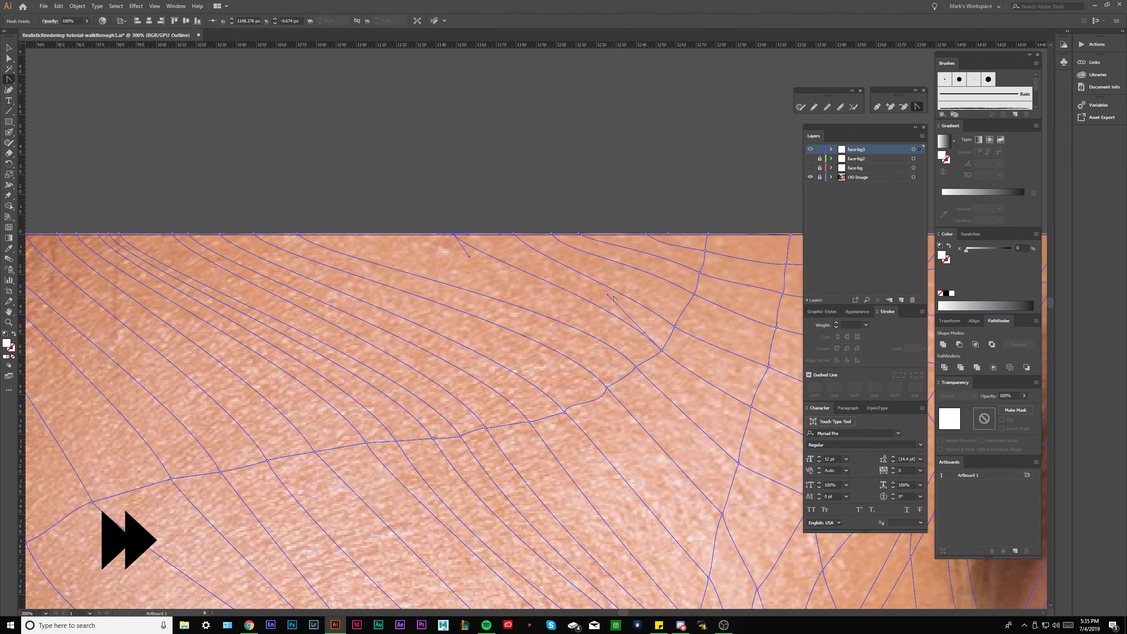
pyautogui.moveTo(386, 258); pyautogui.dragTo(439, 269)
pyautogui.keyDown('ctrl'); pyautogui.click(349, 246); pyautogui.keyUp('ctrl')
pyautogui.moveTo(349, 247); pyautogui.dragTo(430, 246)
pyautogui.moveTo(636, 316); pyautogui.dragTo(633, 322)
# - Refine the handles of the mesh points along the curved forehead row to smooth its columns
pyautogui.keyDown('ctrl'); pyautogui.click(660, 400); pyautogui.keyUp('ctrl')
pyautogui.keyDown('ctrl'); pyautogui.click(617, 425); pyautogui.keyUp('ctrl')
pyautogui.keyDown('ctrl'); pyautogui.click(659, 401); pyautogui.keyUp('ctrl')
pyautogui.moveTo(651, 418); pyautogui.dragTo(646, 408)
pyautogui.keyDown('ctrl'); pyautogui.click(617, 424); pyautogui.keyUp('ctrl')
pyautogui.keyDown('ctrl'); pyautogui.click(582, 434); pyautogui.keyUp('ctrl')
pyautogui.moveTo(534, 443); pyautogui.dragTo(521, 446)
pyautogui.moveTo(542, 440); pyautogui.dragTo(539, 442)
pyautogui.keyDown('ctrl'); pyautogui.click(688, 379); pyautogui.keyUp('ctrl')
# - Shift the top-edge mesh points closer to the hairline rightward and smooth the columns below them
pyautogui.moveTo(444, 284); pyautogui.dragTo(455, 289)
pyautogui.moveTo(318, 251); pyautogui.dragTo(382, 252)
pyautogui.moveTo(614, 343); pyautogui.dragTo(608, 349)
pyautogui.moveTo(283, 251); pyautogui.dragTo(333, 251)
pyautogui.moveTo(443, 311); pyautogui.dragTo(486, 311)
pyautogui.moveTo(293, 252)
pyautogui.mouseDown()
pyautogui.moveTo(330, 252)
pyautogui.moveTo(303, 253)
pyautogui.mouseUp()
pyautogui.keyDown('ctrl'); pyautogui.click(294, 254); pyautogui.keyUp('ctrl')
pyautogui.moveTo(354, 310); pyautogui.dragTo(415, 318)
pyautogui.moveTo(301, 260); pyautogui.dragTo(332, 261)
pyautogui.keyDown('ctrl'); pyautogui.click(365, 224); pyautogui.keyUp('ctrl')
pyautogui.scroll(-3, 365, 223)
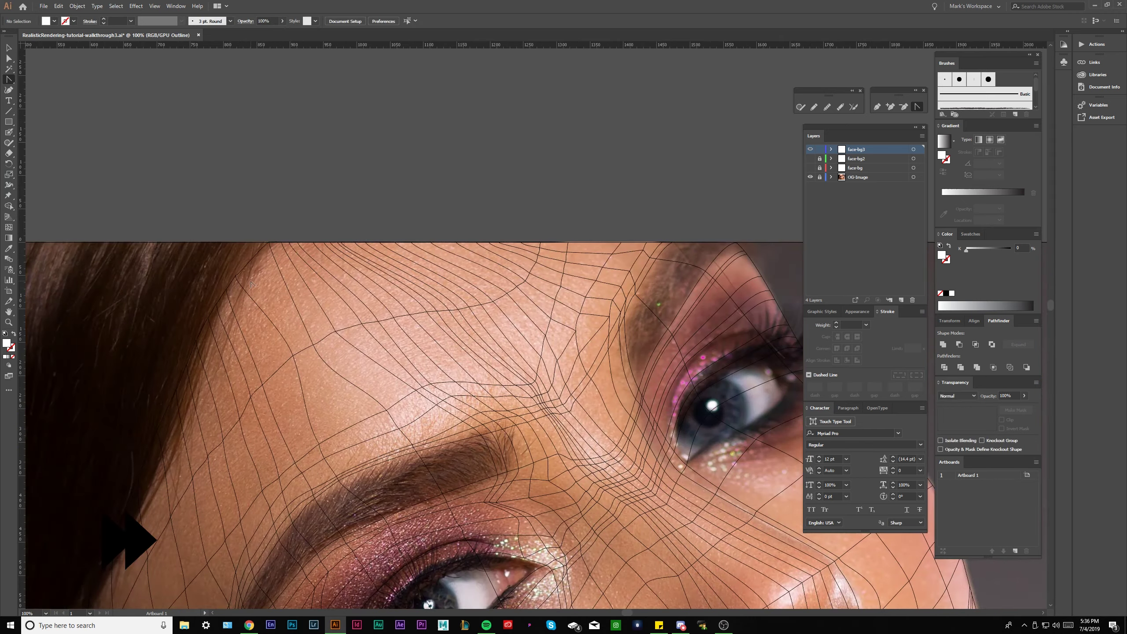
# - Nudge one top-edge mesh point near the hairline slightly right and deselect the mesh
pyautogui.scroll(2, 306, 251)
pyautogui.keyDown('ctrl'); pyautogui.click(396, 221); pyautogui.keyUp('ctrl')
pyautogui.moveTo(396, 221); pyautogui.dragTo(404, 221)
pyautogui.keyDown('ctrl'); pyautogui.click(428, 199); pyautogui.keyUp('ctrl')
pyautogui.scroll(-3, 429, 199)
pyautogui.scroll(1, 429, 201)
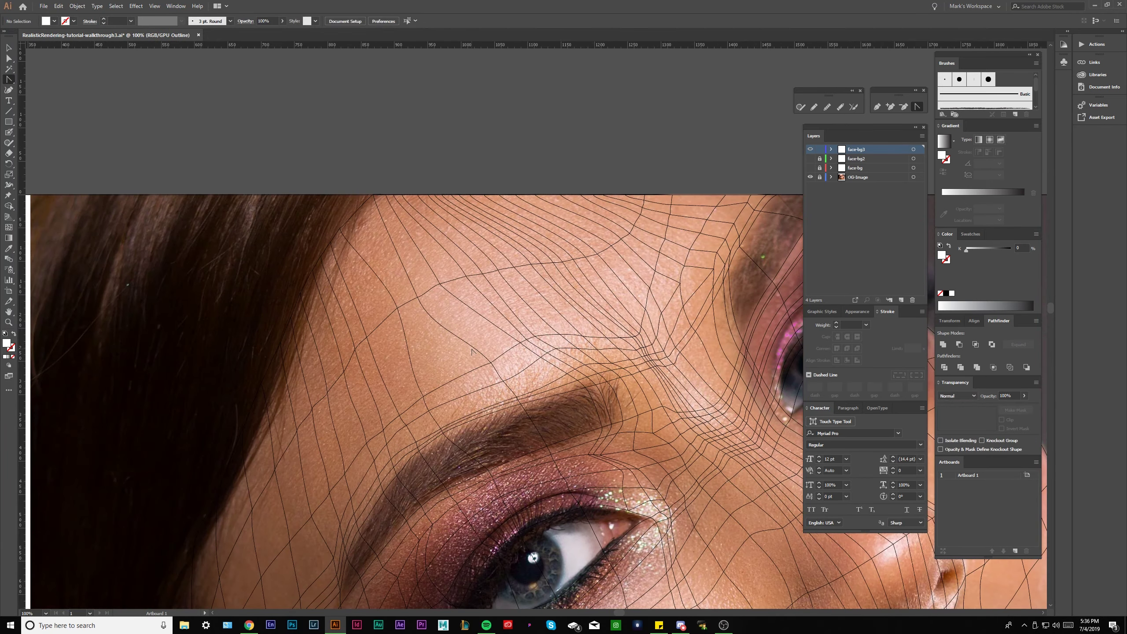
# - Add a mesh point between the eyebrows with the Mesh tool and deselect the mesh
pyautogui.scroll(-4, 492, 363)
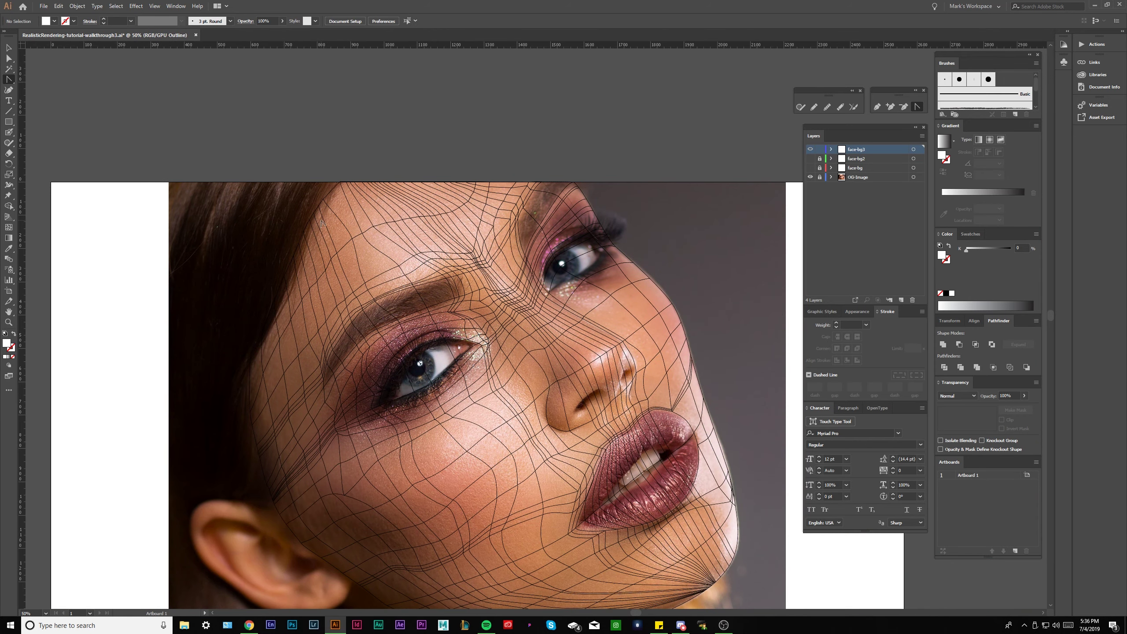
pyautogui.scroll(2, 224, 208)
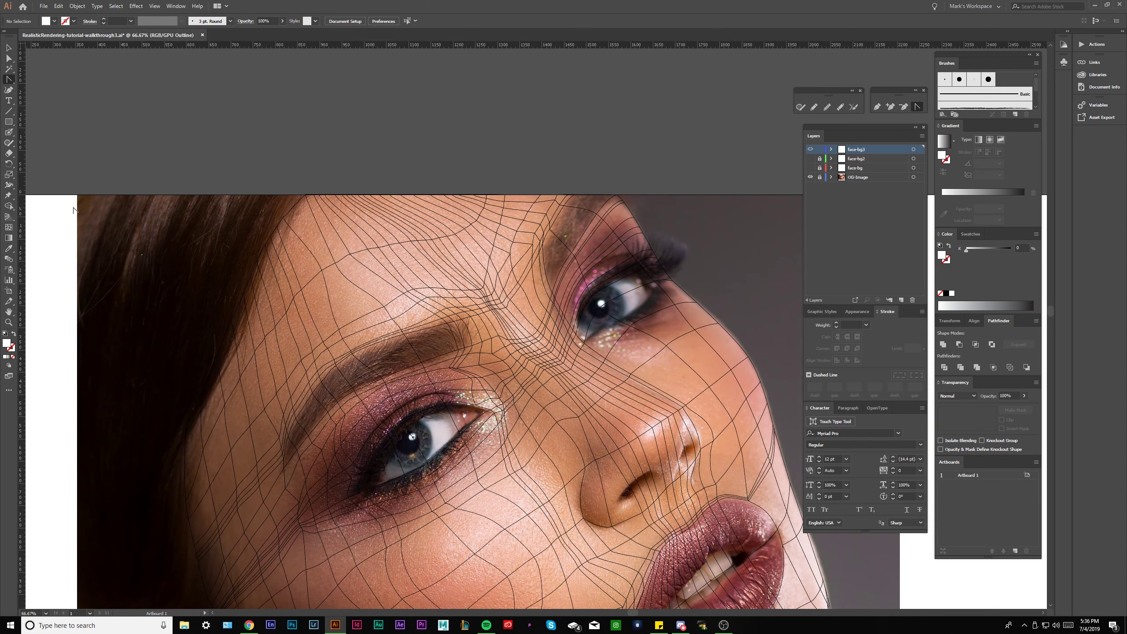
pyautogui.click(8, 227)
pyautogui.scroll(1, 544, 363)
pyautogui.click(497, 303)
pyautogui.press('a')
pyautogui.scroll(-2, 355, 368)
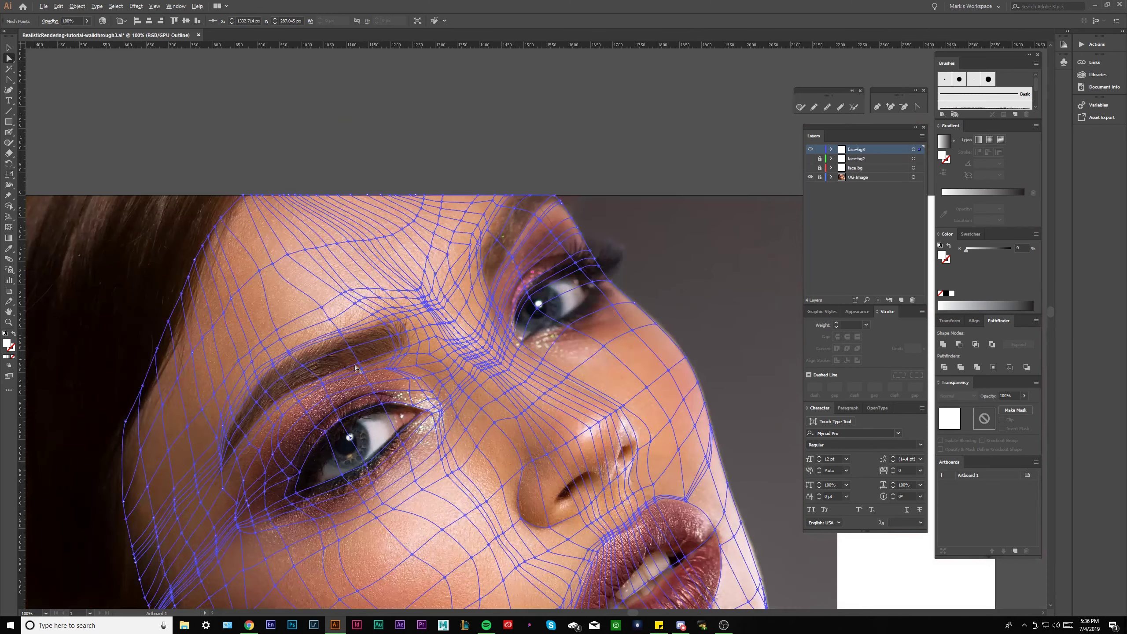
pyautogui.click(406, 209)
# - Adjust the mesh points at the hairline-side bend of the forehead row to follow the forehead's curve
pyautogui.moveTo(434, 270); pyautogui.dragTo(516, 221)
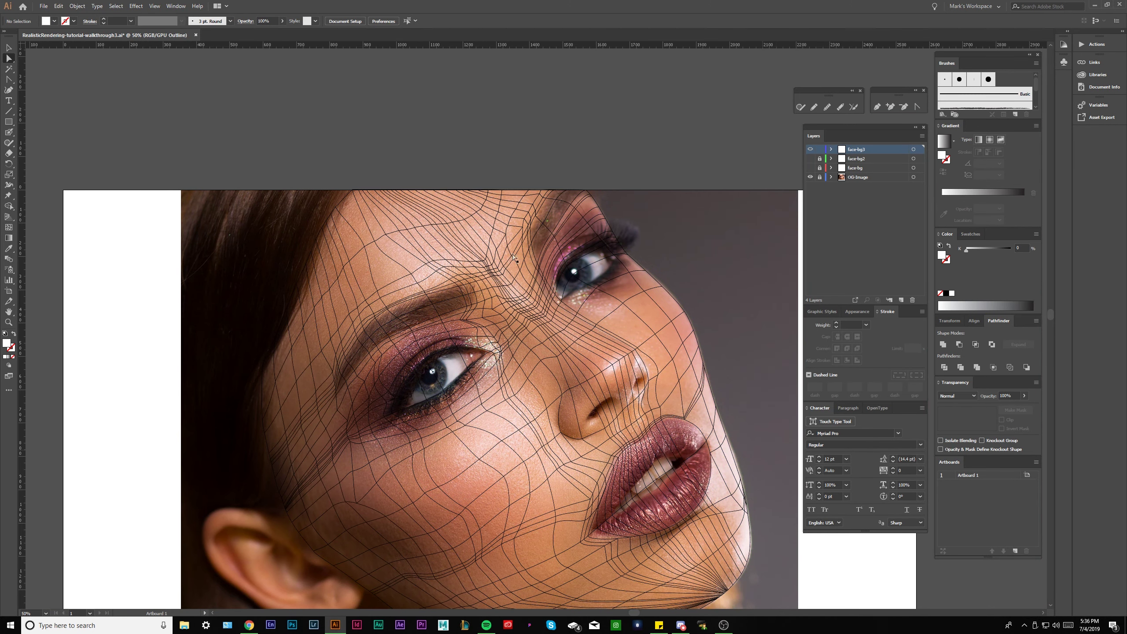
pyautogui.scroll(1, 360, 327)
pyautogui.scroll(1, 369, 302)
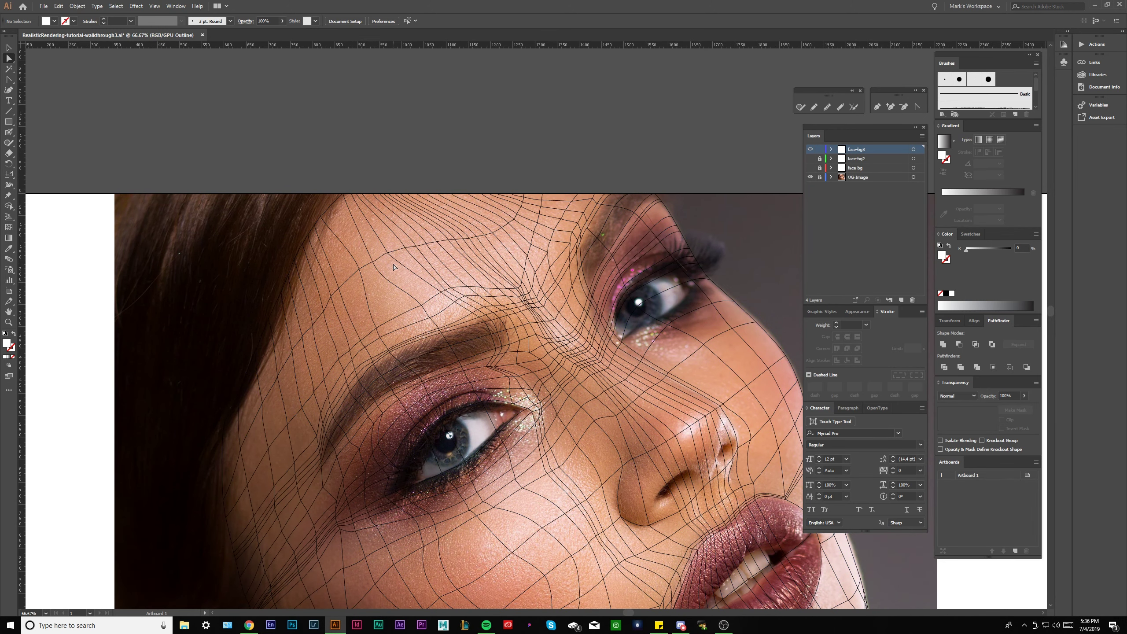
pyautogui.scroll(2, 323, 260)
pyautogui.click(406, 289)
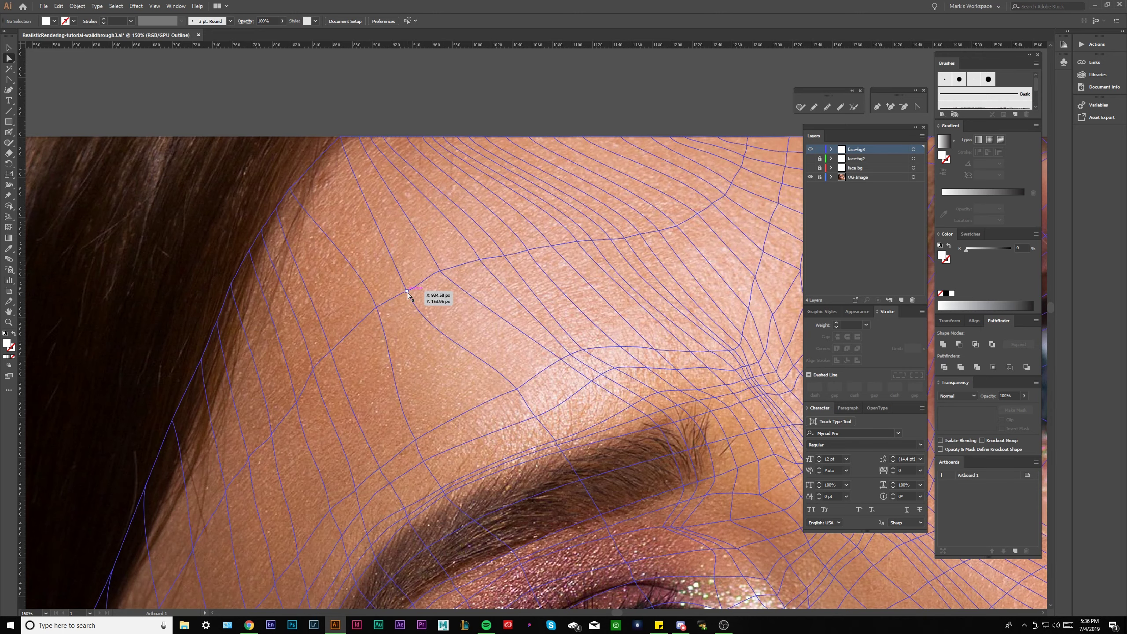
pyautogui.moveTo(401, 276); pyautogui.dragTo(383, 306)
pyautogui.scroll(-1, 383, 307)
pyautogui.scroll(1, 383, 307)
pyautogui.moveTo(457, 255); pyautogui.dragTo(435, 285)
pyautogui.scroll(-2, 435, 286)
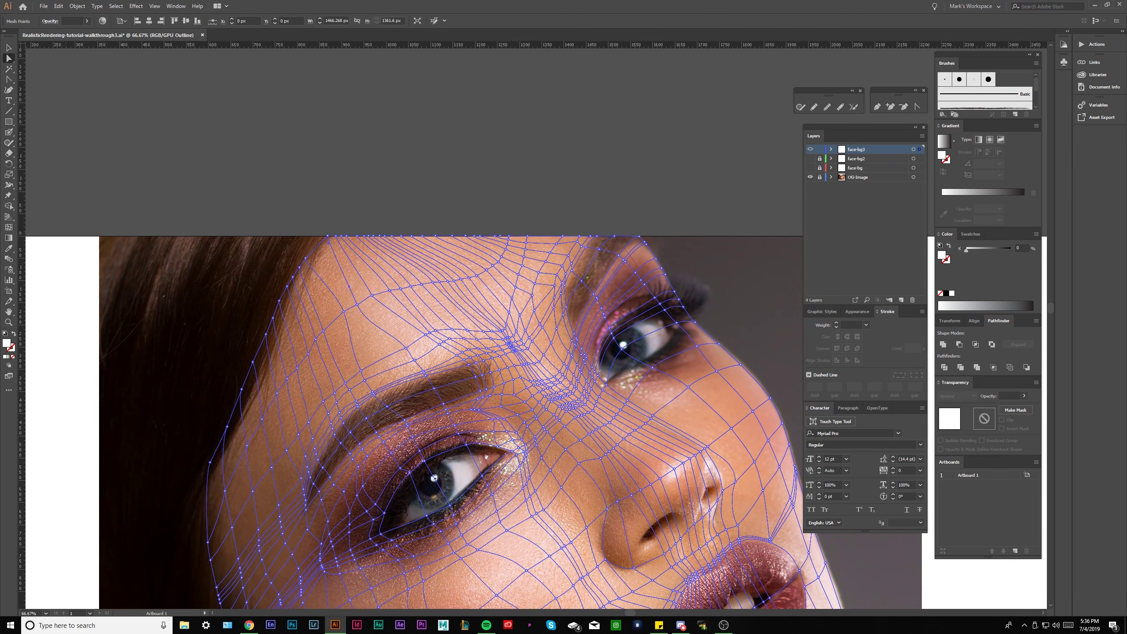
# - Add a mesh line across the upper forehead, between the curved row and the top edge
pyautogui.click(8, 227)
pyautogui.click(341, 261)
pyautogui.click(364, 177)
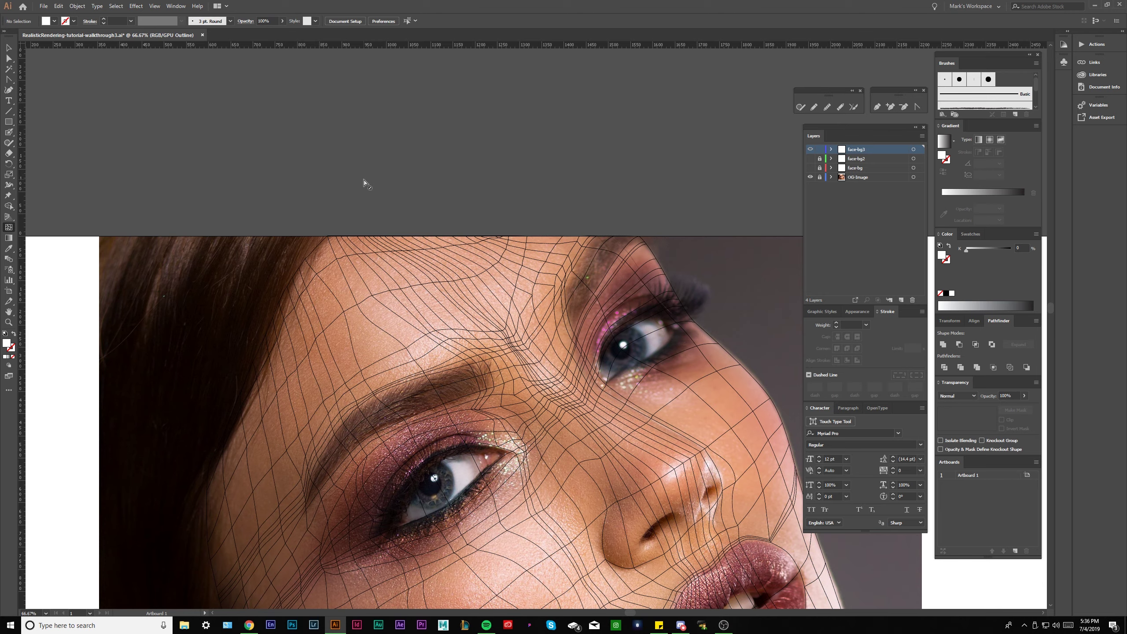
# - Move the added row's mesh point beneath the top edge up and right to ease its crowded end
pyautogui.scroll(3, 440, 212)
pyautogui.press('a')
pyautogui.scroll(1, 618, 289)
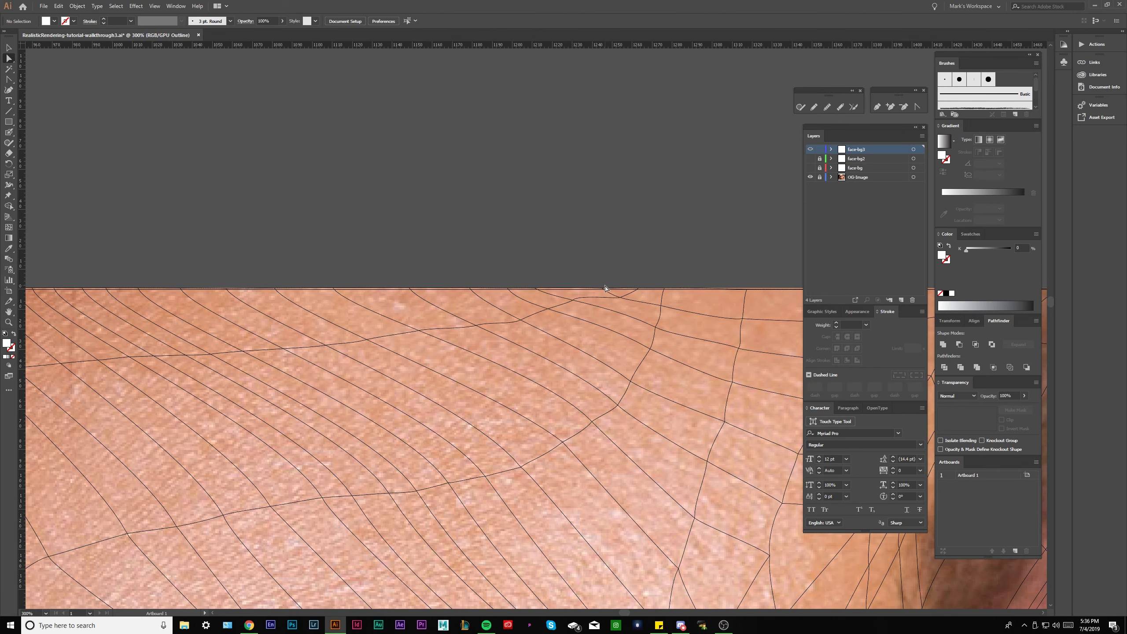
pyautogui.moveTo(573, 301); pyautogui.dragTo(634, 287)
pyautogui.scroll(-2, 634, 287)
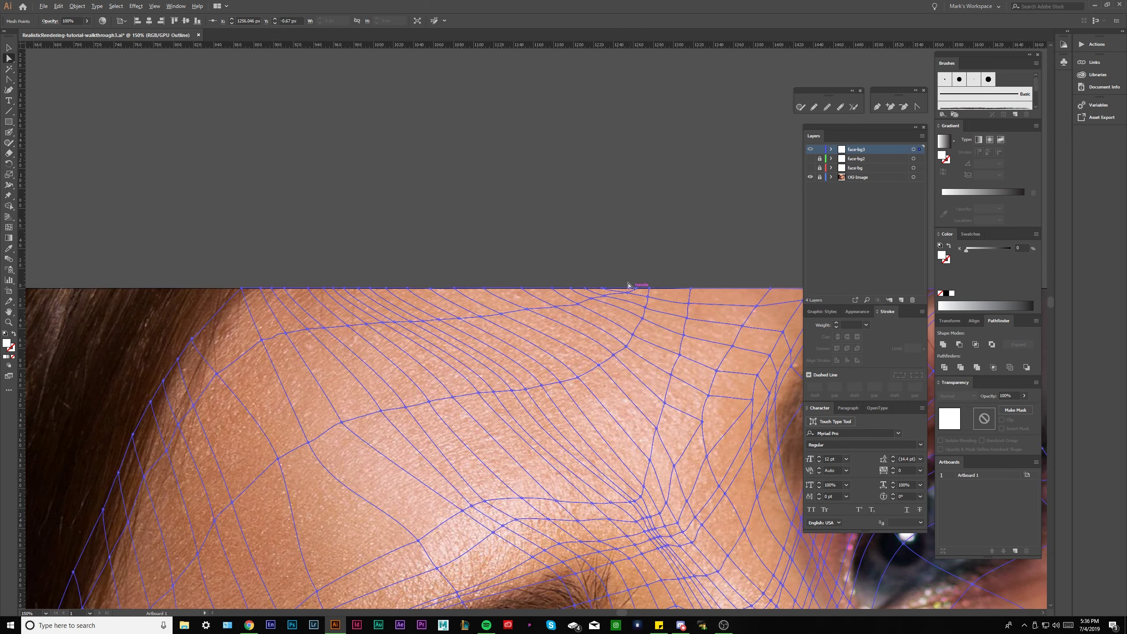
pyautogui.click(613, 261)
pyautogui.scroll(-2, 612, 282)
pyautogui.scroll(4, 611, 284)
# - Reposition the mesh points along the central part of the added upper forehead row
pyautogui.click(637, 341)
pyautogui.moveTo(637, 342); pyautogui.dragTo(526, 363)
pyautogui.click(512, 313)
pyautogui.scroll(1, 513, 364)
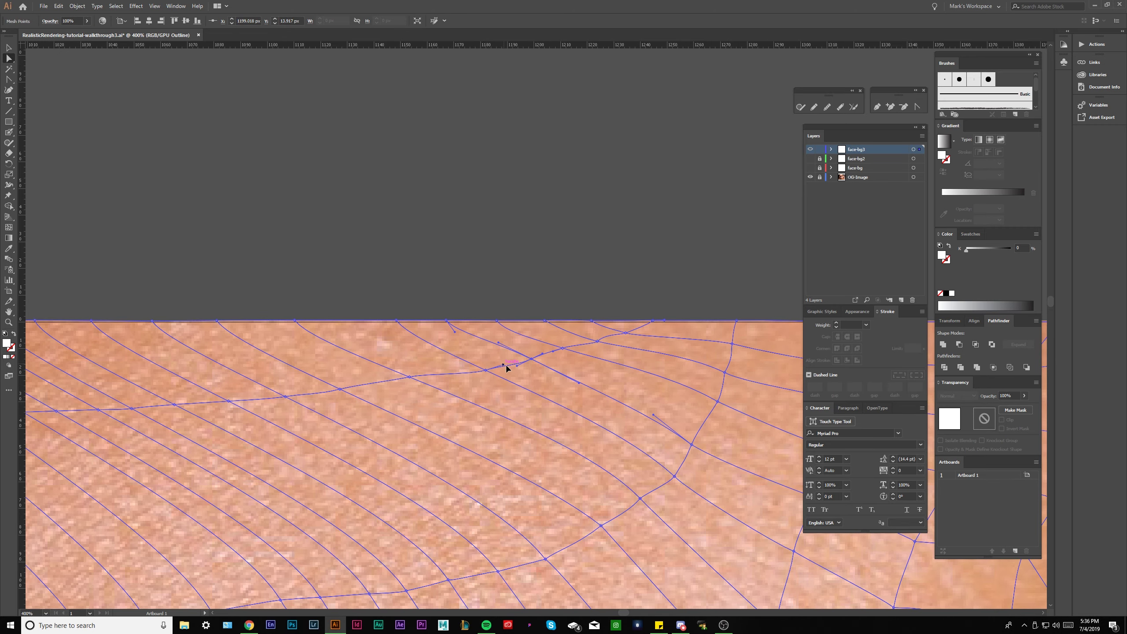
# - Smooth the curve handles near the inner end of the upper forehead row with the Anchor Point tool
pyautogui.click(917, 106)
pyautogui.click(598, 343)
pyautogui.moveTo(573, 349); pyautogui.dragTo(568, 352)
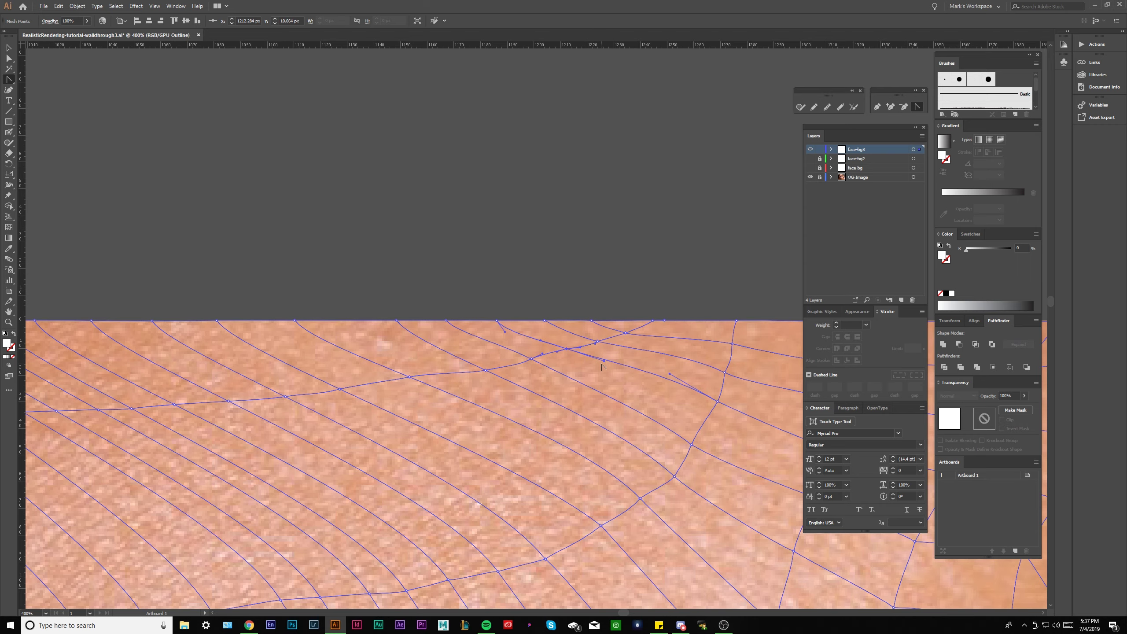
pyautogui.scroll(-3, 599, 359)
pyautogui.keyDown('ctrl'); pyautogui.click(597, 308); pyautogui.keyUp('ctrl')
pyautogui.scroll(-3, 581, 315)
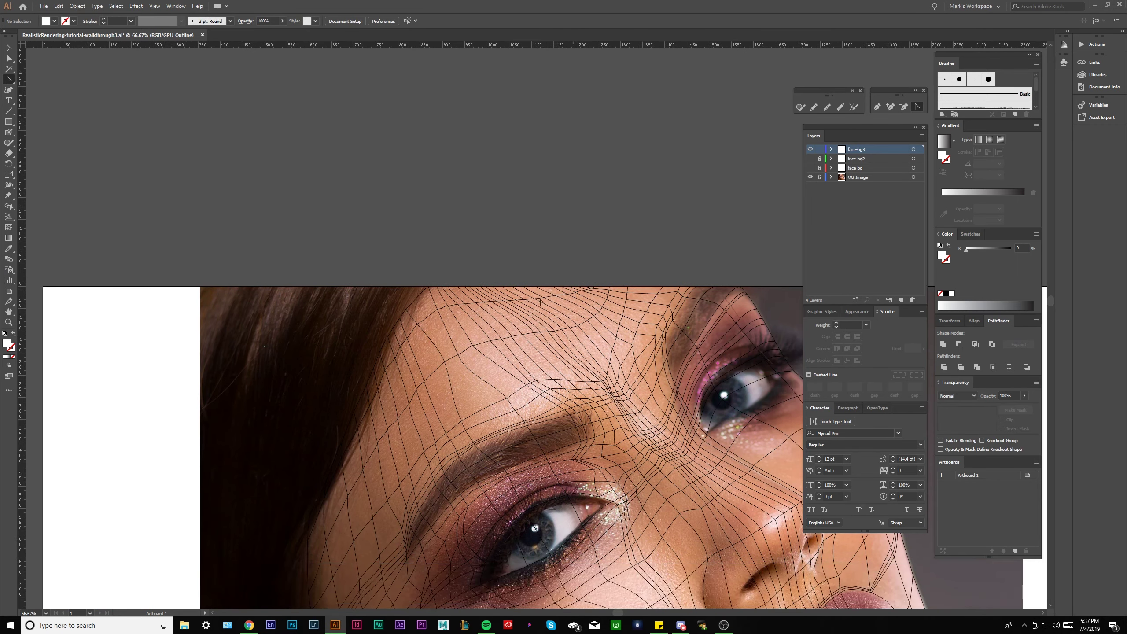
# - Adjust the curve handle on the upper forehead row's mesh point near the hairline
pyautogui.scroll(3, 444, 306)
pyautogui.click(389, 293)
pyautogui.scroll(1, 397, 300)
pyautogui.click(380, 301)
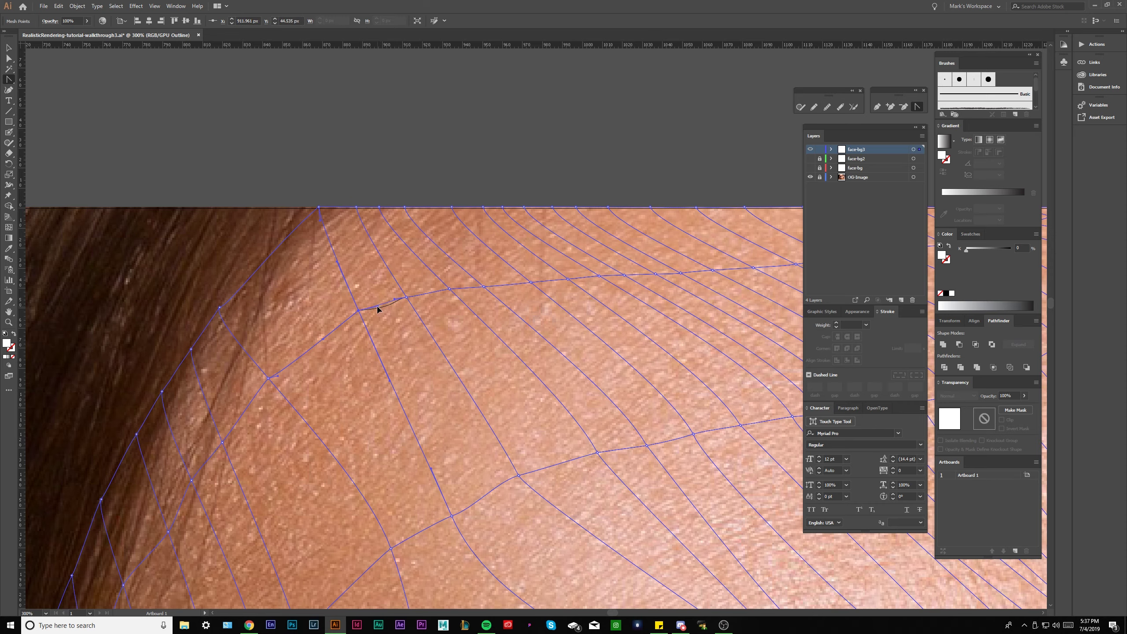
pyautogui.moveTo(379, 310); pyautogui.dragTo(379, 307)
# - Reshape the handles of the upper forehead row's last mesh point before the hairline edge
pyautogui.scroll(-3, 394, 270)
pyautogui.keyDown('ctrl'); pyautogui.click(397, 244); pyautogui.keyUp('ctrl')
pyautogui.scroll(2, 344, 312)
pyautogui.keyDown('ctrl'); pyautogui.click(360, 300); pyautogui.keyUp('ctrl')
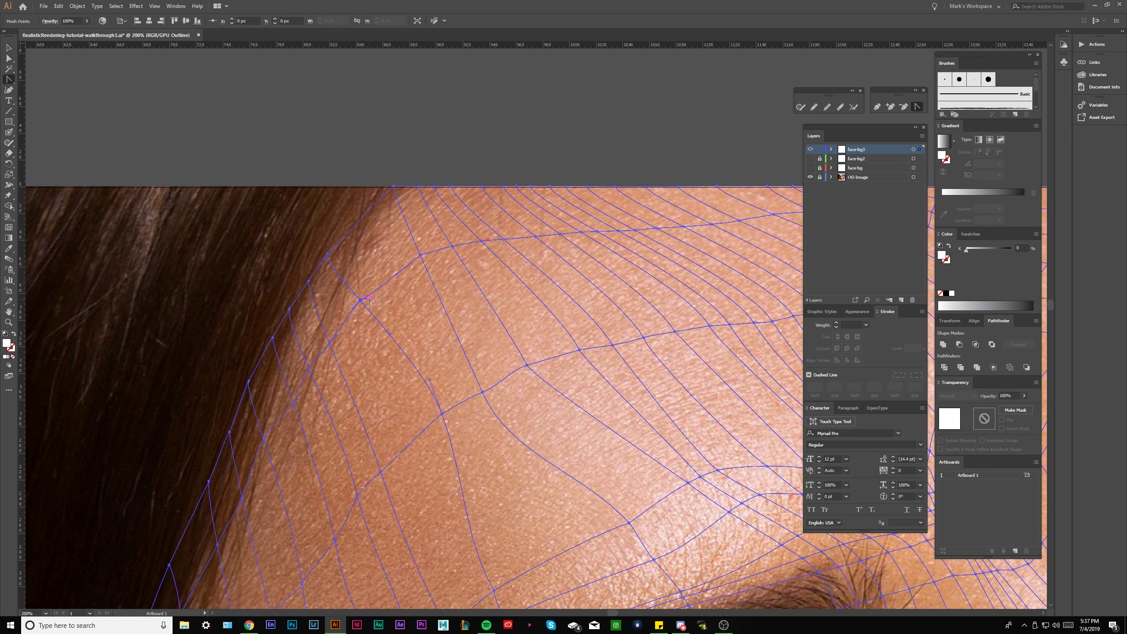
pyautogui.moveTo(352, 340); pyautogui.dragTo(386, 313)
pyautogui.click(367, 310)
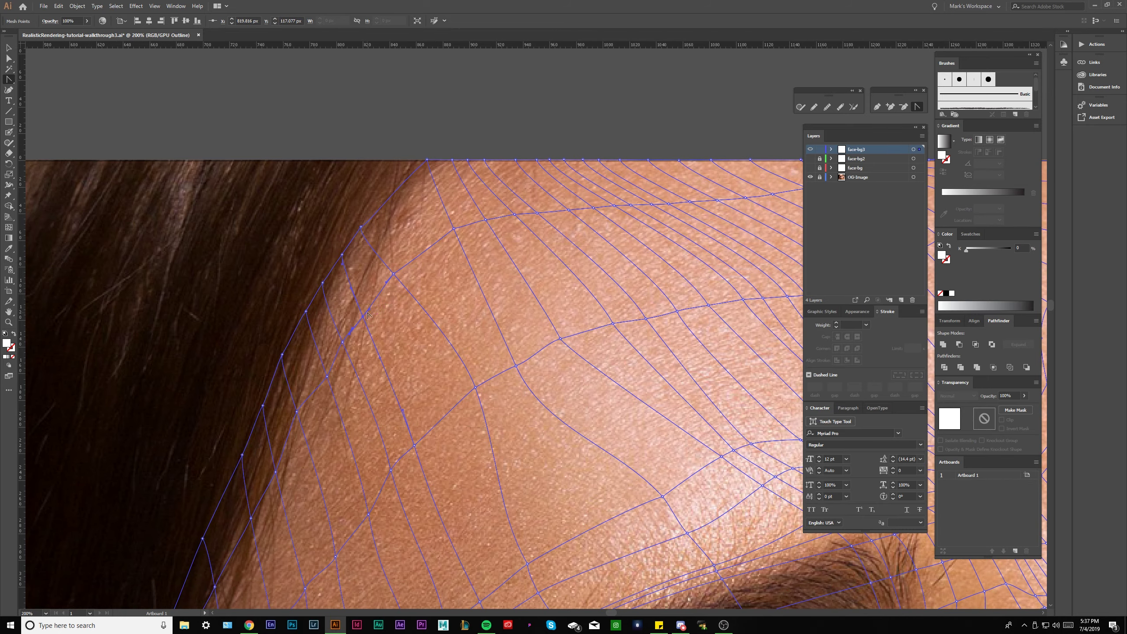
# - Smooth the handles of the mesh points running down the forehead just inside the hairline
pyautogui.scroll(-1, 368, 313)
pyautogui.hscroll(-1, 384, 326)
pyautogui.click(385, 323)
pyautogui.scroll(-2, 385, 323)
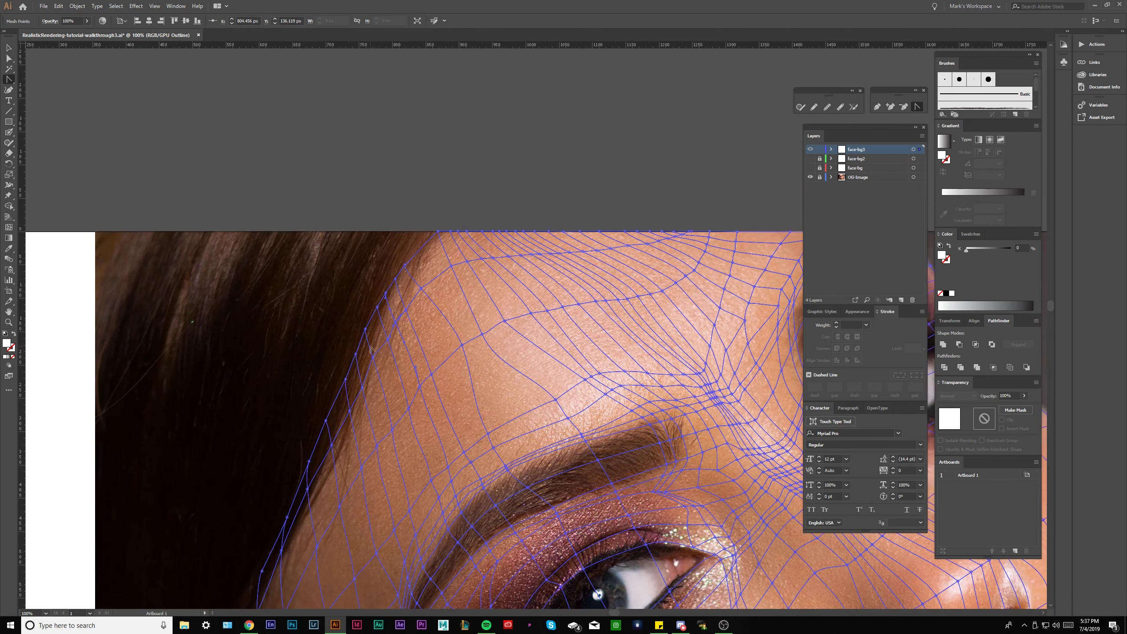
pyautogui.scroll(2, 329, 344)
pyautogui.moveTo(431, 337); pyautogui.dragTo(429, 340)
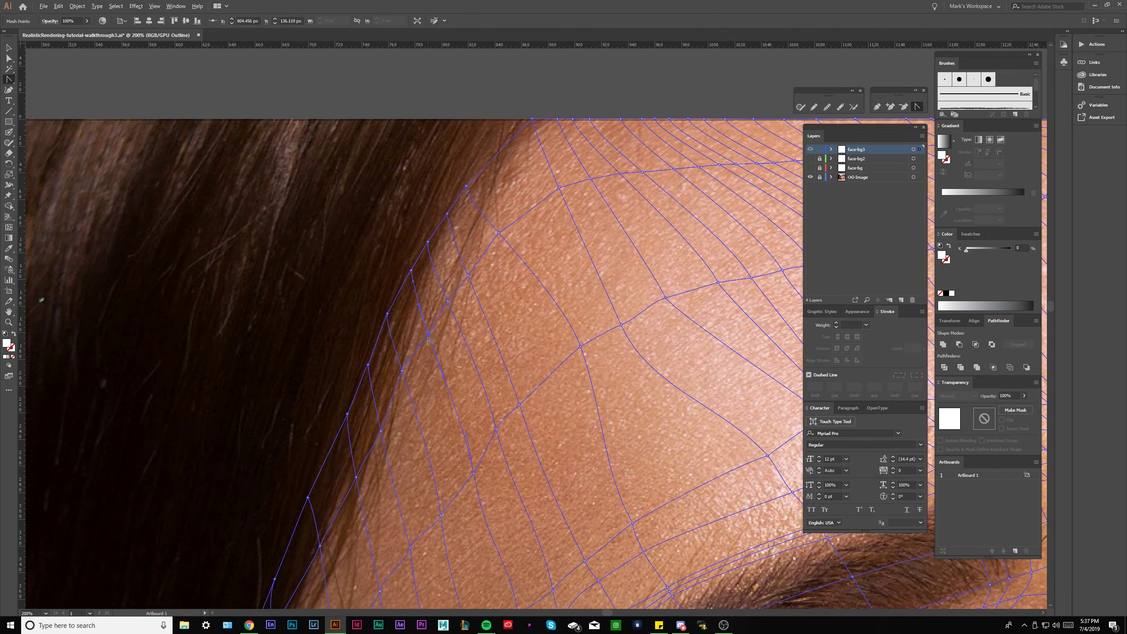
pyautogui.scroll(-3, 429, 340)
pyautogui.keyDown('ctrl'); pyautogui.click(420, 247); pyautogui.keyUp('ctrl')
pyautogui.moveTo(414, 269); pyautogui.dragTo(350, 169)
pyautogui.scroll(-1, 373, 262)
pyautogui.scroll(2, 376, 315)
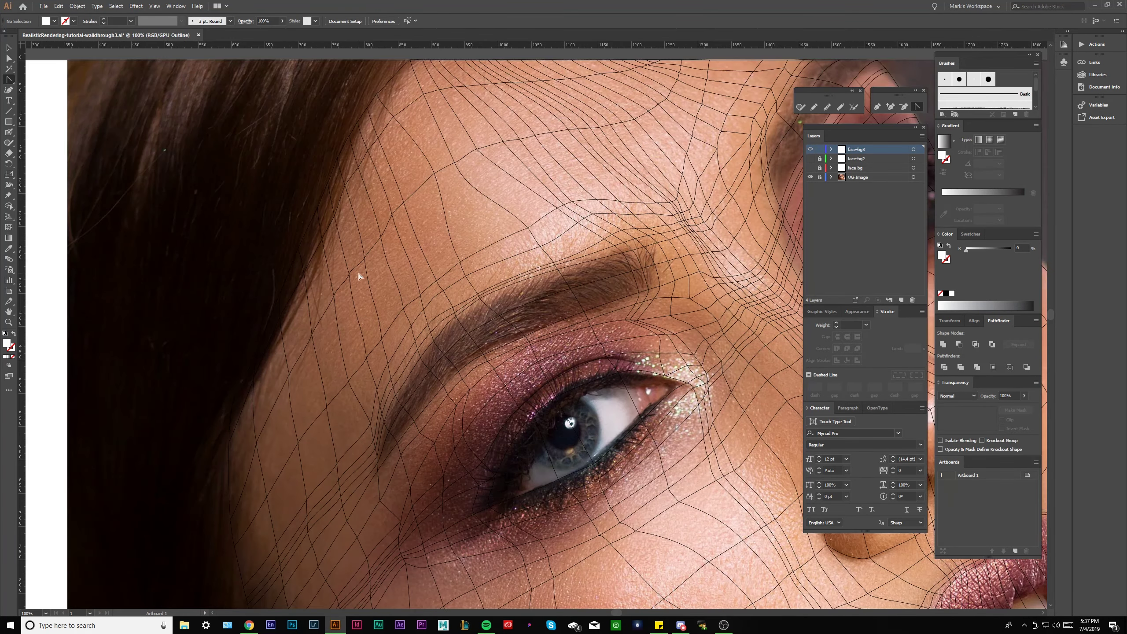
# - Adjust the handles of the mesh points along the curved row across the middle of the forehead
pyautogui.click(355, 274)
pyautogui.scroll(2, 350, 272)
pyautogui.click(375, 246)
pyautogui.click(431, 160)
pyautogui.scroll(-1, 381, 284)
pyautogui.scroll(2, 491, 179)
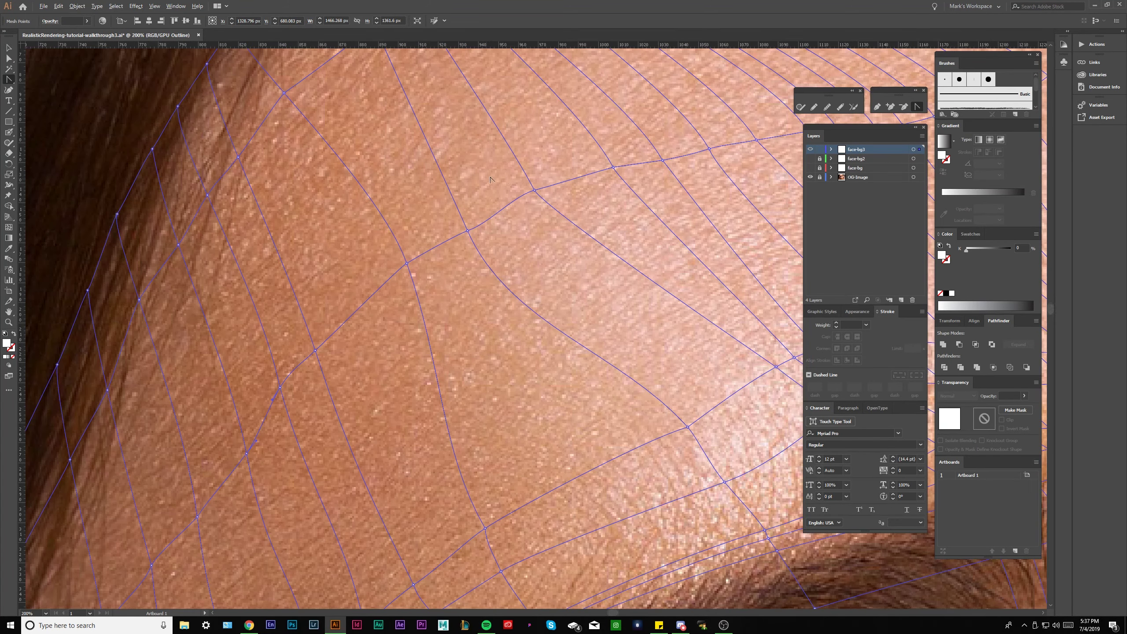
pyautogui.click(533, 192)
pyautogui.moveTo(488, 224); pyautogui.dragTo(498, 220)
pyautogui.scroll(-3, 492, 219)
pyautogui.hotkey('ctrl', 'shift', 'a')
pyautogui.moveTo(401, 403); pyautogui.dragTo(451, 362)
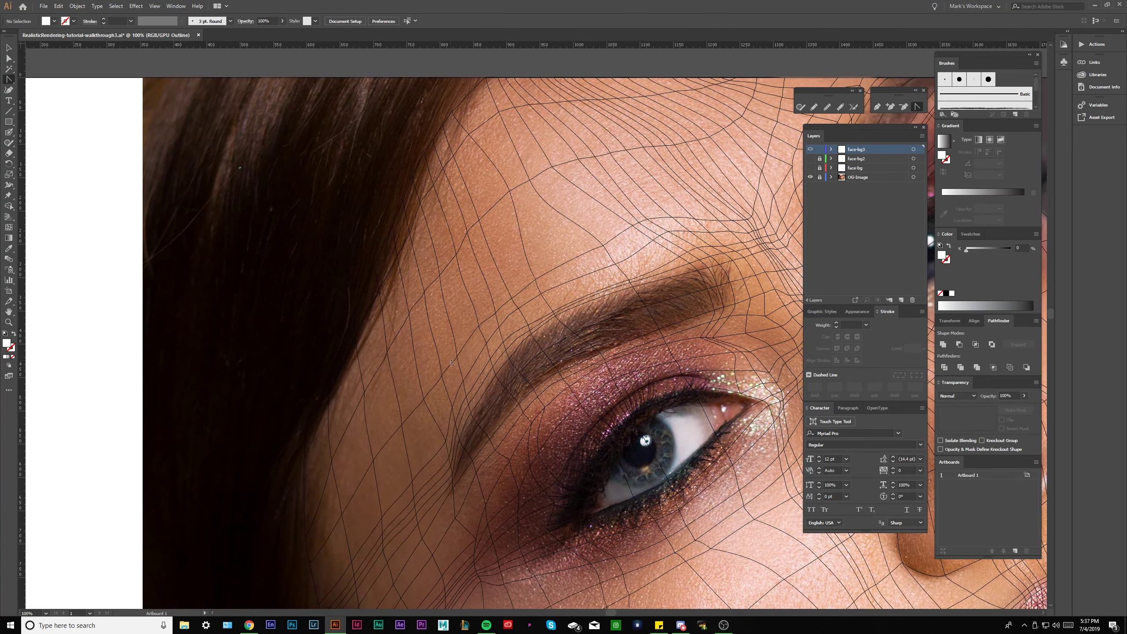
# - Reshape the mesh column above the middle of the eyebrow by adjusting its points' curve handles
pyautogui.scroll(-1, 449, 356)
pyautogui.moveTo(542, 279); pyautogui.dragTo(501, 300)
pyautogui.scroll(1, 505, 298)
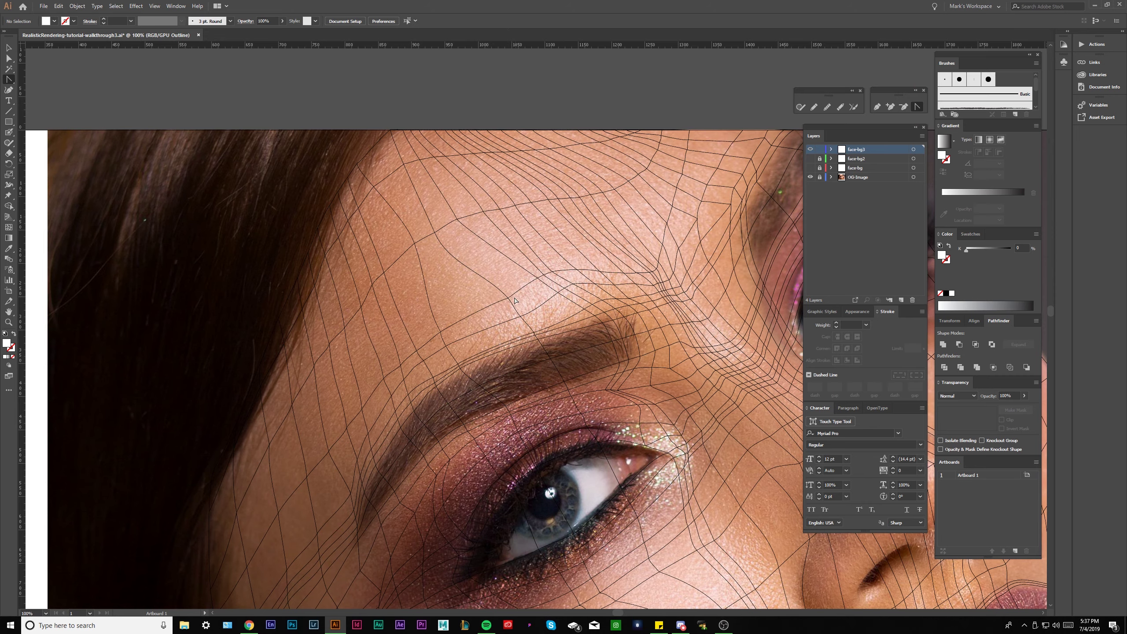
pyautogui.scroll(1, 511, 301)
pyautogui.click(506, 302)
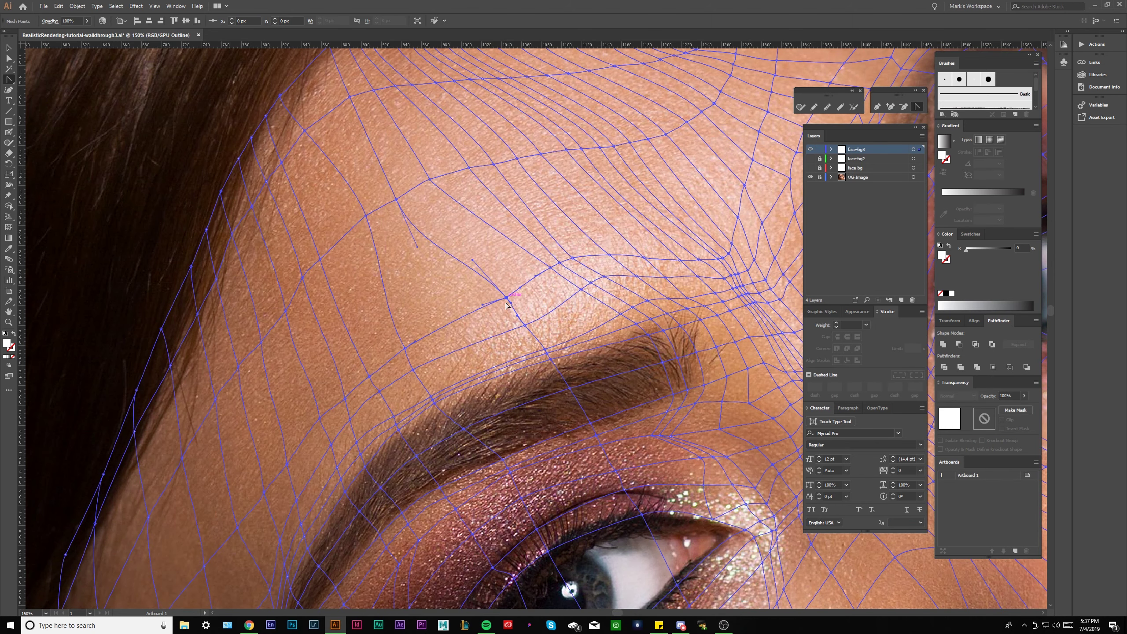
pyautogui.moveTo(527, 330); pyautogui.dragTo(502, 302)
pyautogui.click(547, 352)
pyautogui.moveTo(549, 364); pyautogui.dragTo(565, 408)
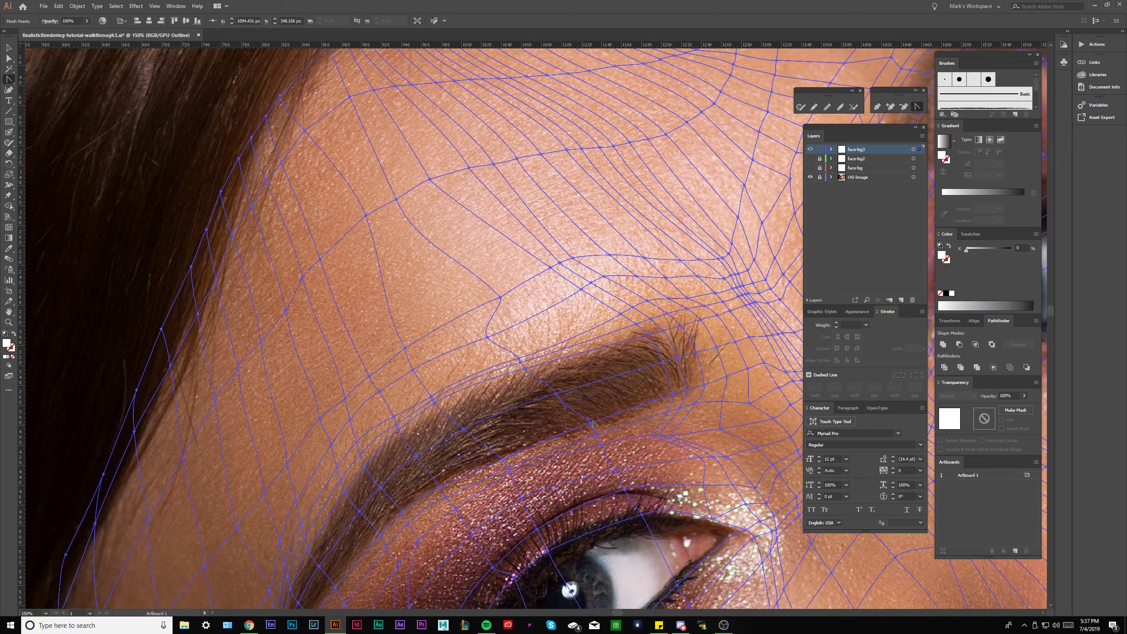
# - Fine-tune the handles at the mesh intersection where that column meets the row above the eyebrow
pyautogui.scroll(1, 523, 367)
pyautogui.click(501, 298)
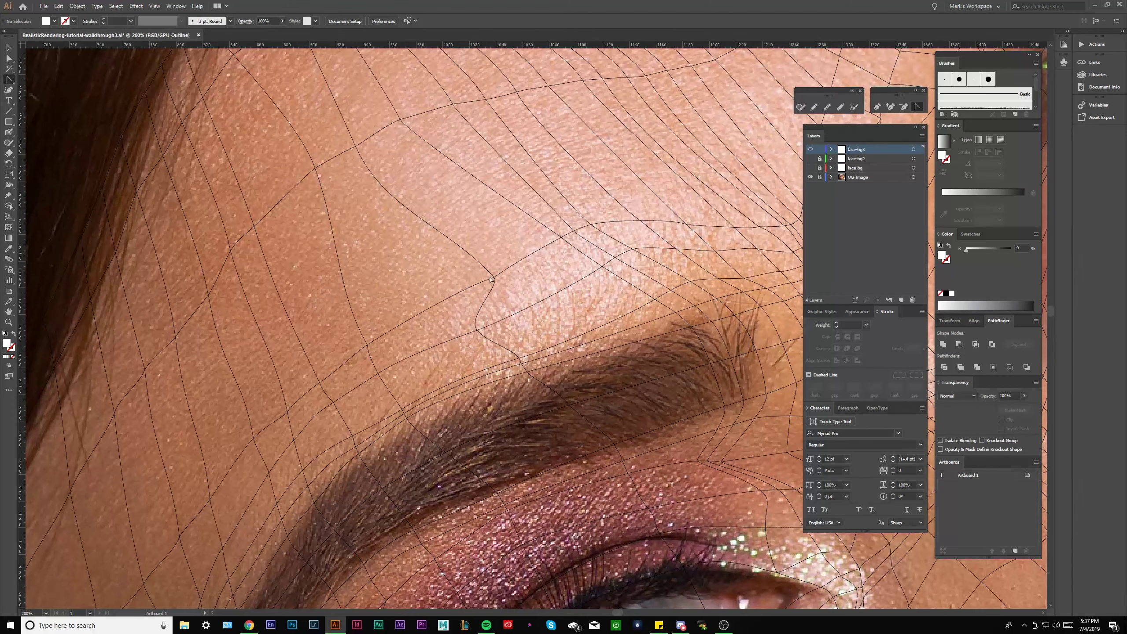
pyautogui.moveTo(493, 289); pyautogui.dragTo(491, 287)
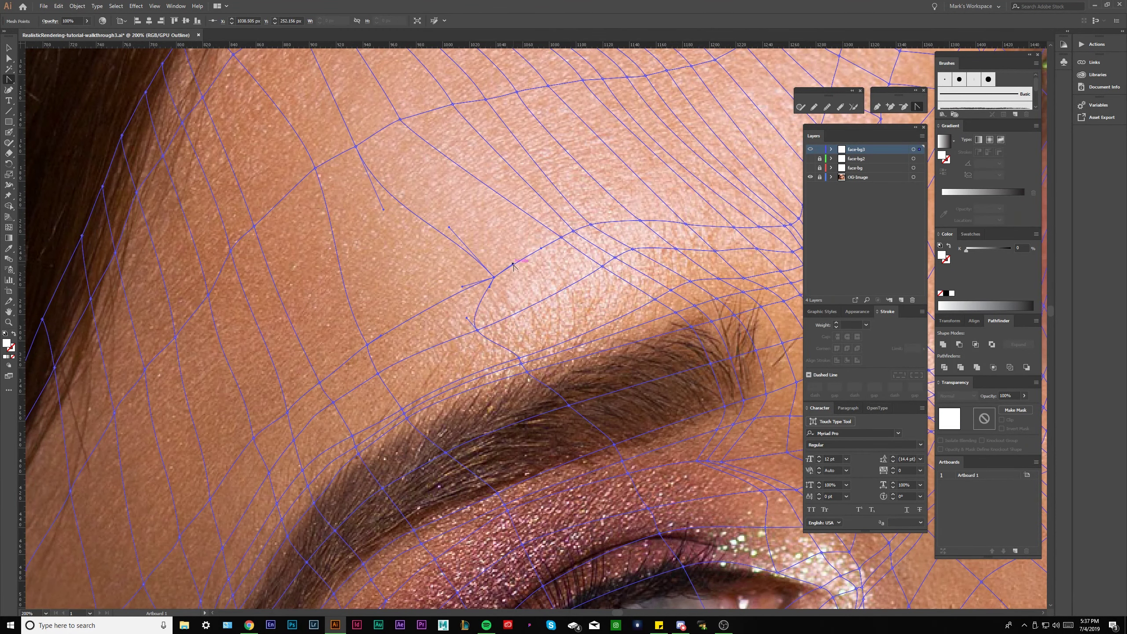
pyautogui.keyDown('ctrl'); pyautogui.click(499, 244); pyautogui.keyUp('ctrl')
pyautogui.scroll(-2, 479, 229)
pyautogui.scroll(1, 483, 259)
pyautogui.click(485, 253)
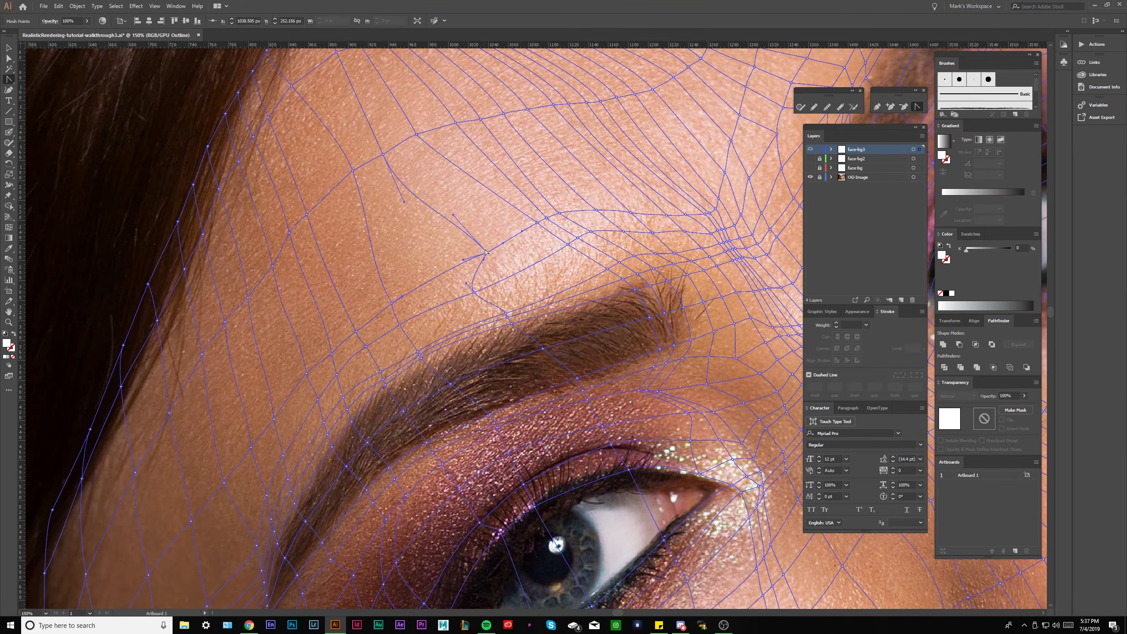
pyautogui.moveTo(485, 253); pyautogui.dragTo(537, 418)
# - Smooth the remaining bend in the column and row just above the eyebrow with the Anchor Point tool
pyautogui.scroll(1, 461, 264)
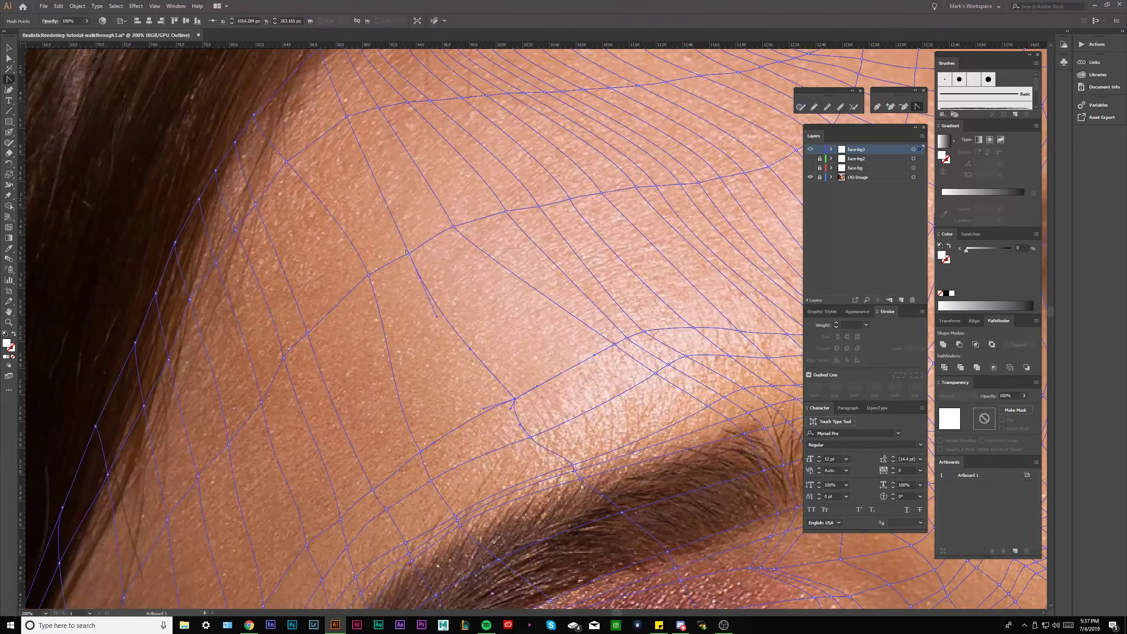
pyautogui.scroll(-3, 370, 161)
pyautogui.scroll(1, 370, 162)
pyautogui.hotkey('ctrl', 'shift', 'a')
pyautogui.scroll(2, 446, 287)
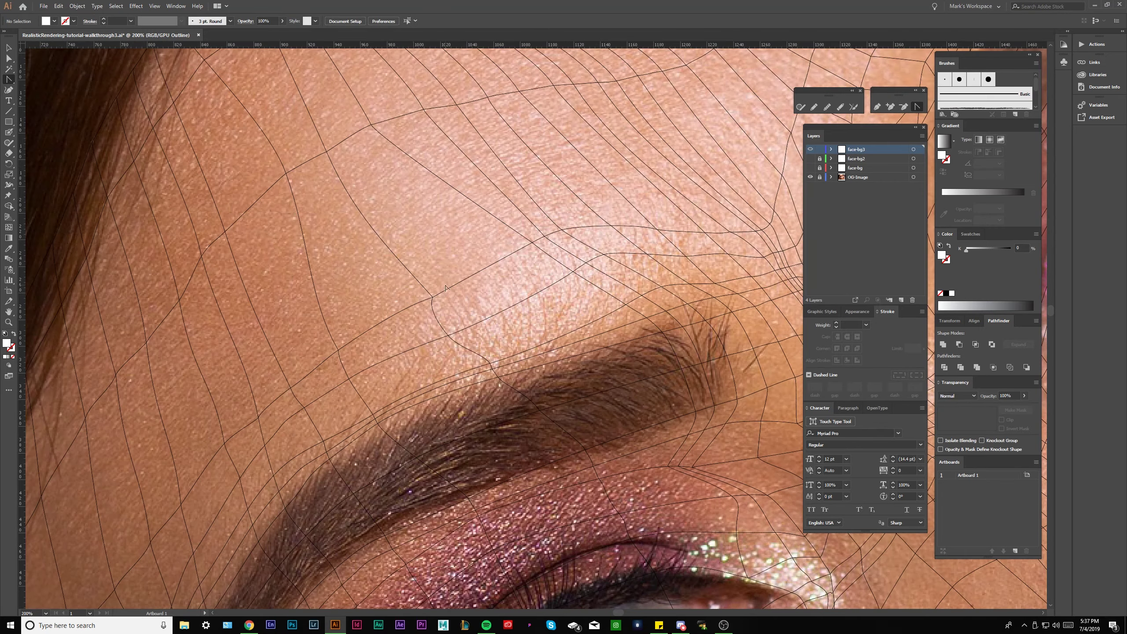
pyautogui.click(433, 297)
pyautogui.moveTo(402, 308); pyautogui.dragTo(407, 309)
pyautogui.click(442, 324)
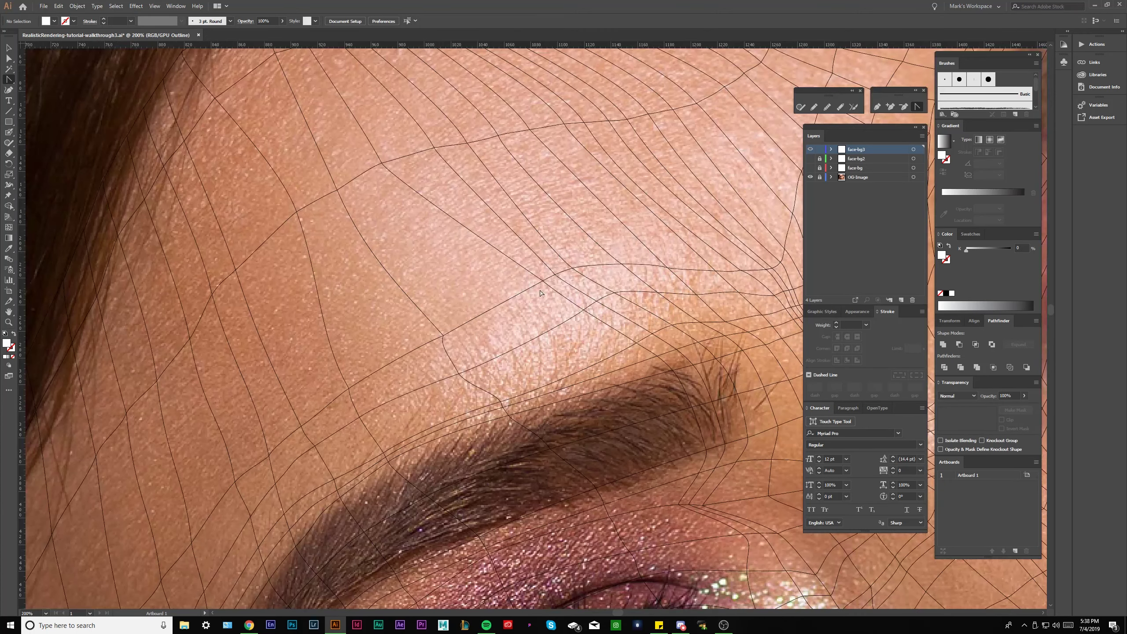
# - Adjust the mesh points of the neighbouring column between the forehead highlight and the inner eyebrow
pyautogui.click(525, 294)
pyautogui.click(583, 310)
pyautogui.moveTo(584, 311); pyautogui.dragTo(534, 332)
pyautogui.moveTo(634, 346); pyautogui.dragTo(563, 364)
pyautogui.moveTo(679, 375); pyautogui.dragTo(619, 335)
pyautogui.click(597, 316)
pyautogui.keyDown('shift'); pyautogui.click(614, 330); pyautogui.keyUp('shift')
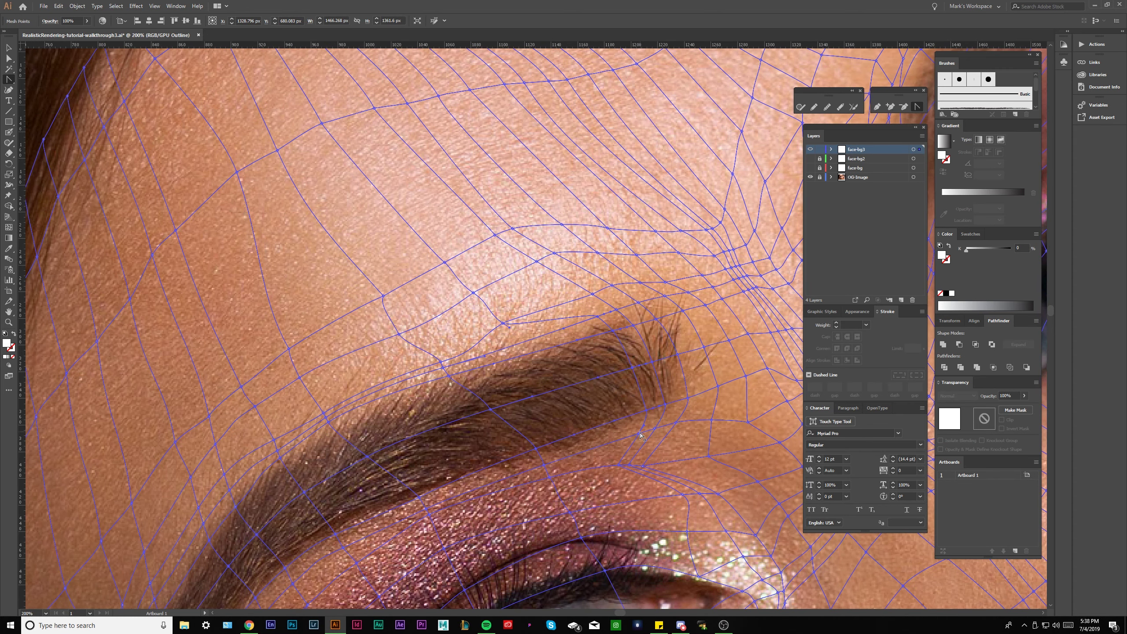
pyautogui.moveTo(620, 465); pyautogui.dragTo(581, 470)
# - Change the face-bg3 layer's color to Light Gray
pyautogui.scroll(2, 570, 475)
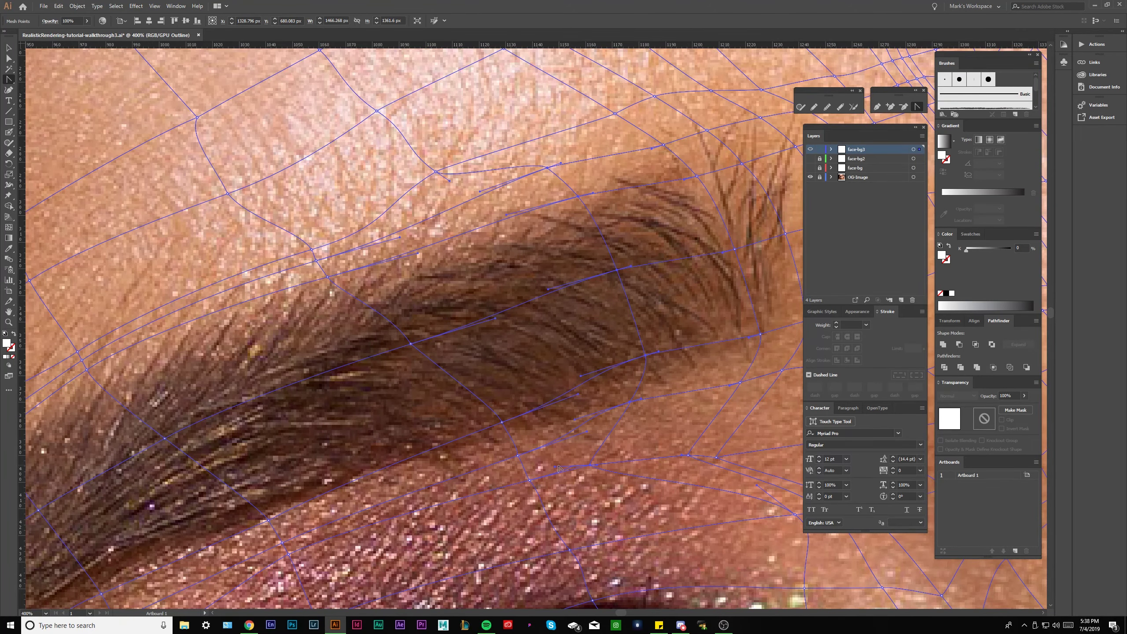
pyautogui.scroll(3, 559, 469)
pyautogui.doubleClick(896, 151)
pyautogui.click(66, 47)
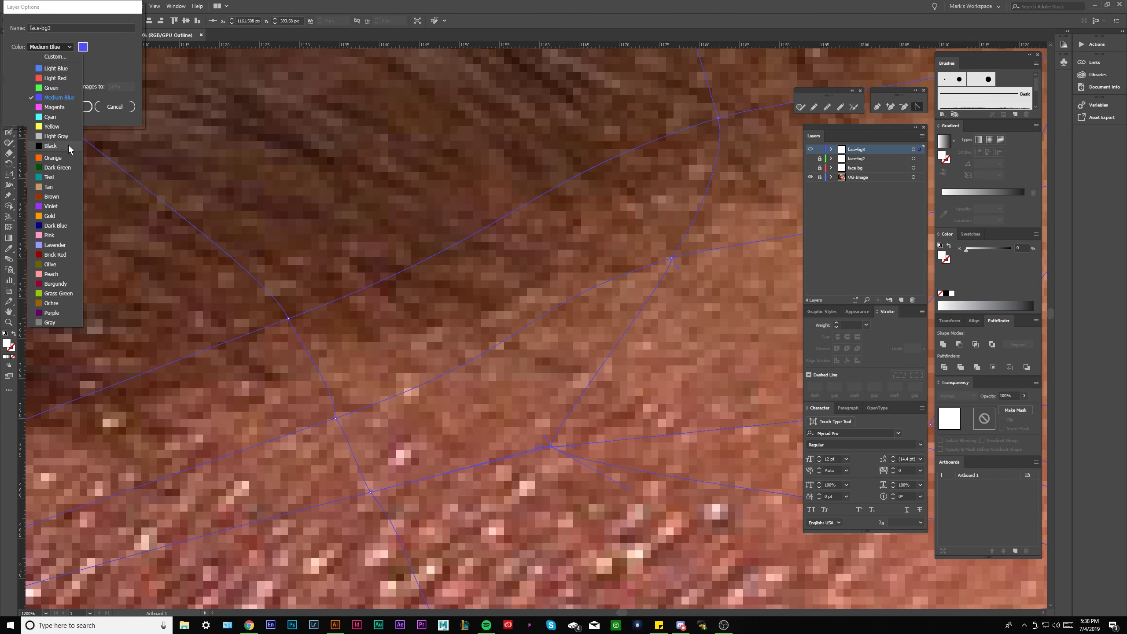
pyautogui.click(66, 136)
pyautogui.click(72, 107)
# - Adjust the curve handles of the two neighbouring mesh points just beneath the inner eyebrow
pyautogui.moveTo(538, 449); pyautogui.dragTo(533, 518)
pyautogui.click(370, 491)
pyautogui.moveTo(390, 518); pyautogui.dragTo(369, 521)
pyautogui.moveTo(551, 446); pyautogui.dragTo(547, 406)
pyautogui.click(371, 492)
pyautogui.moveTo(434, 369); pyautogui.dragTo(486, 424)
pyautogui.moveTo(548, 407); pyautogui.dragTo(526, 449)
# - Even out the mesh lines along the lower edge of the inner eyebrow
pyautogui.scroll(-5, 526, 448)
pyautogui.scroll(1, 501, 413)
pyautogui.hotkey('ctrl', 'shift', 'a')
pyautogui.scroll(-1, 664, 266)
pyautogui.keyDown('ctrl'); pyautogui.click(668, 388); pyautogui.keyUp('ctrl')
pyautogui.moveTo(668, 388); pyautogui.dragTo(600, 394)
pyautogui.moveTo(673, 427); pyautogui.dragTo(633, 427)
pyautogui.scroll(1, 686, 441)
pyautogui.moveTo(687, 360); pyautogui.dragTo(657, 372)
pyautogui.moveTo(728, 417); pyautogui.dragTo(689, 419)
# - Straighten the mesh column crossing the inner eyebrow by adjusting its points' handles
pyautogui.scroll(-1, 532, 364)
pyautogui.moveTo(572, 334); pyautogui.dragTo(595, 331)
pyautogui.scroll(1, 479, 360)
pyautogui.click(581, 373)
pyautogui.click(515, 390)
pyautogui.moveTo(535, 377); pyautogui.dragTo(523, 409)
pyautogui.click(630, 424)
pyautogui.moveTo(629, 424); pyautogui.dragTo(625, 419)
pyautogui.moveTo(597, 417); pyautogui.dragTo(572, 387)
# - Refine the handles of the mesh points at the top of the inner eyebrow
pyautogui.scroll(-2, 635, 466)
pyautogui.scroll(1, 628, 415)
pyautogui.scroll(1, 574, 422)
pyautogui.moveTo(568, 435); pyautogui.dragTo(584, 429)
pyautogui.moveTo(585, 398); pyautogui.dragTo(550, 389)
pyautogui.click(572, 372)
pyautogui.moveTo(597, 289); pyautogui.dragTo(555, 303)
pyautogui.hotkey('ctrl', '-')
pyautogui.hotkey('ctrl', '-')
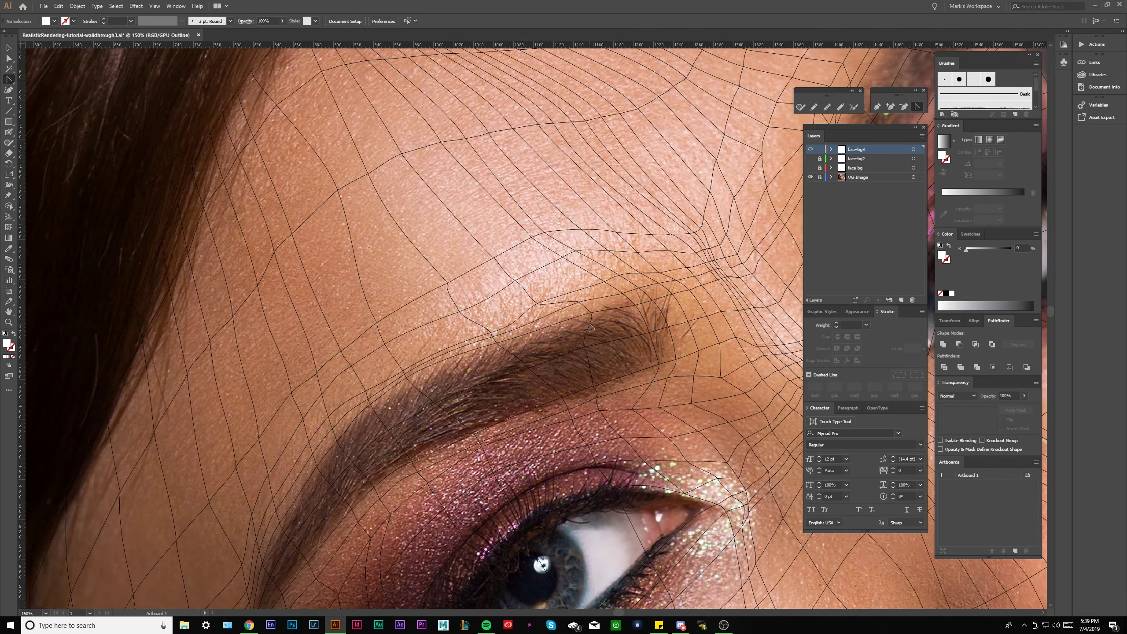
# - Set the face-bg3 layer's color to Light Red
pyautogui.doubleClick(889, 150)
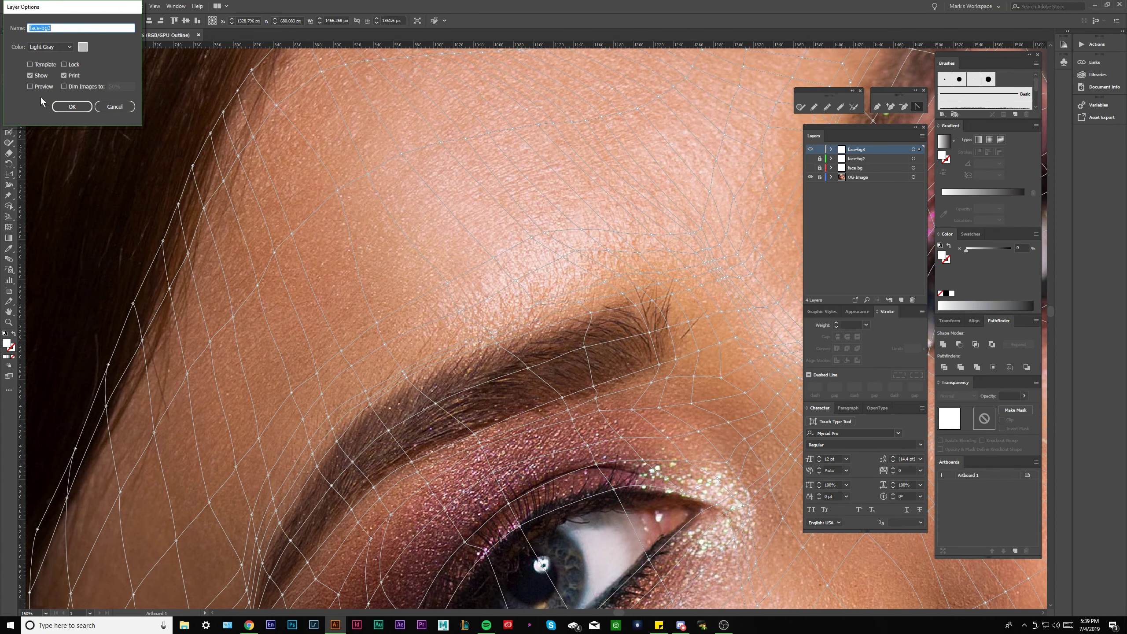
pyautogui.click(50, 47)
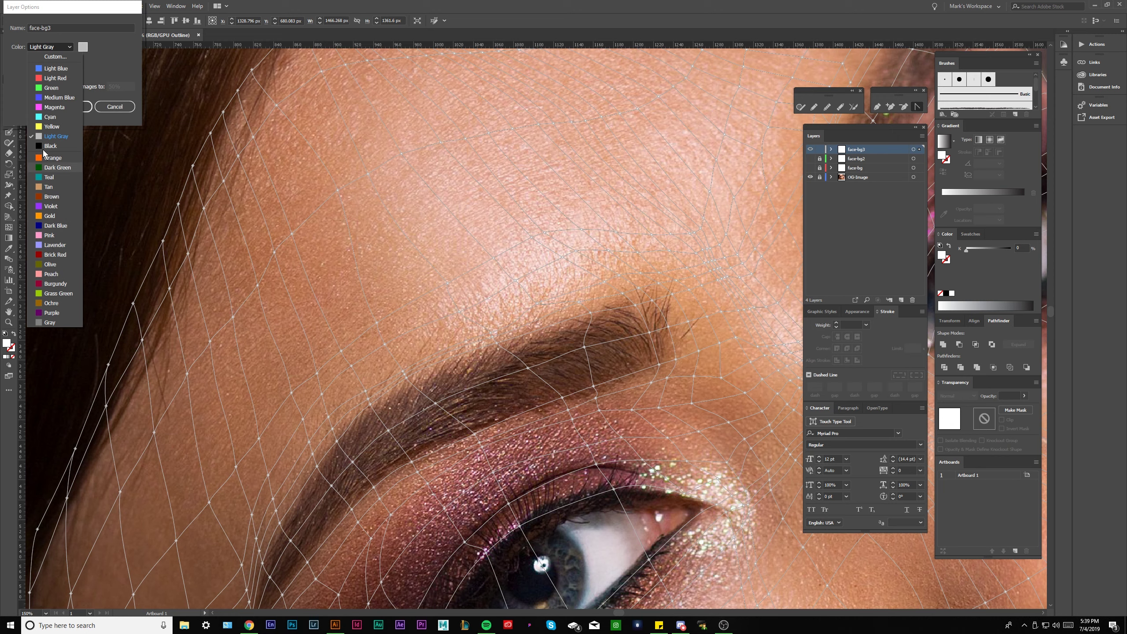
pyautogui.click(49, 216)
pyautogui.click(44, 47)
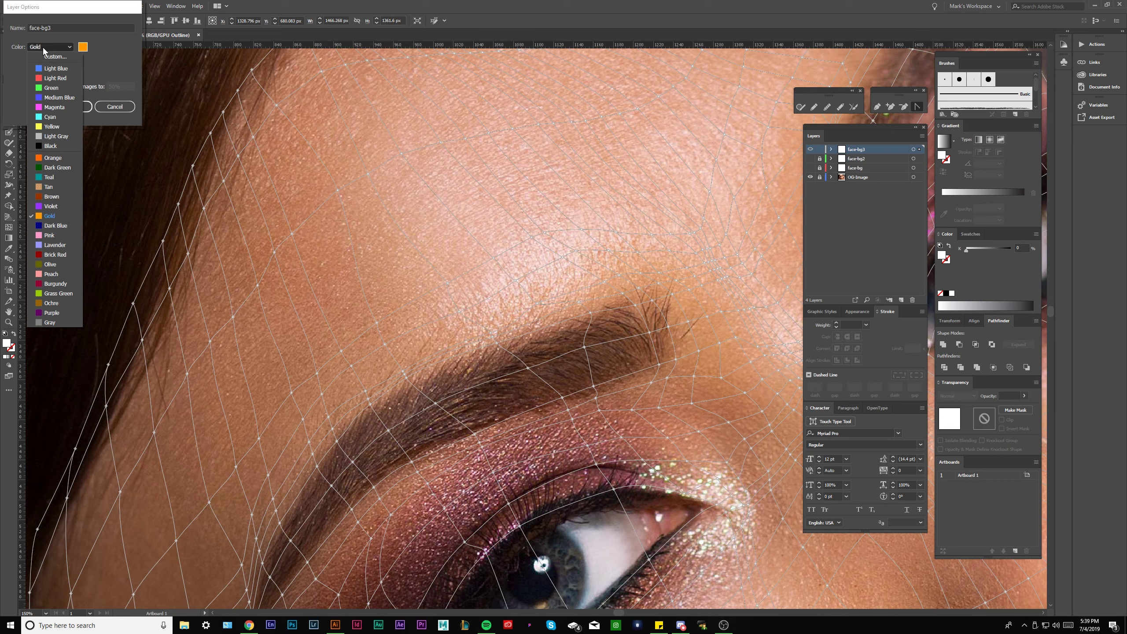
pyautogui.click(54, 78)
pyautogui.click(73, 108)
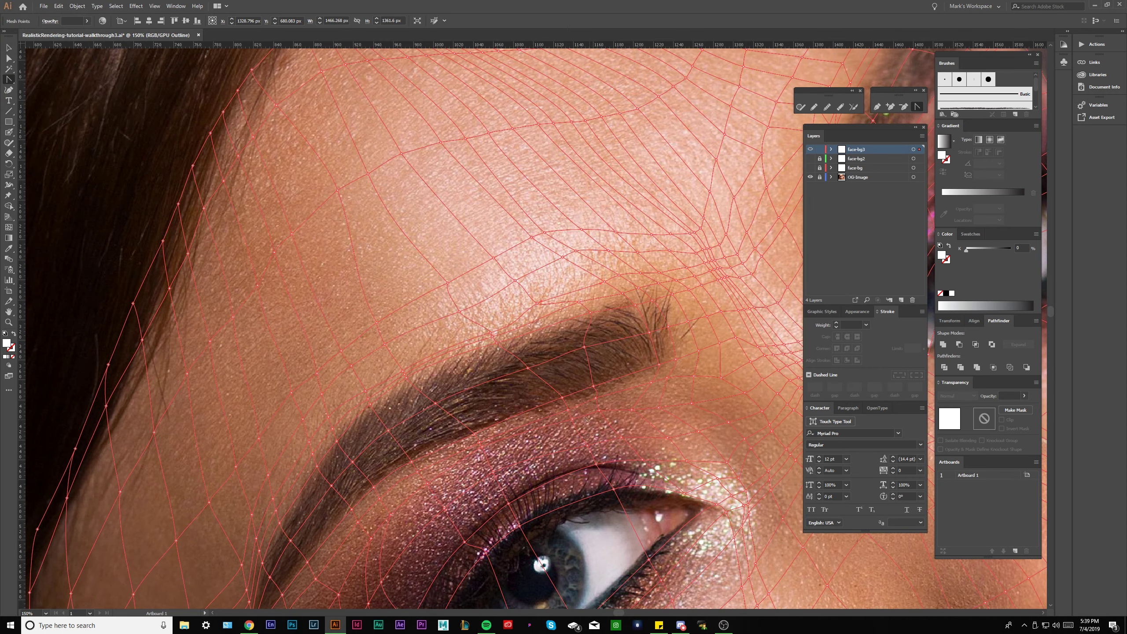
# - Adjust the mesh points where the columns meet the upper edge of the inner eyebrow
pyautogui.scroll(1, 562, 402)
pyautogui.click(556, 340)
pyautogui.scroll(1, 562, 283)
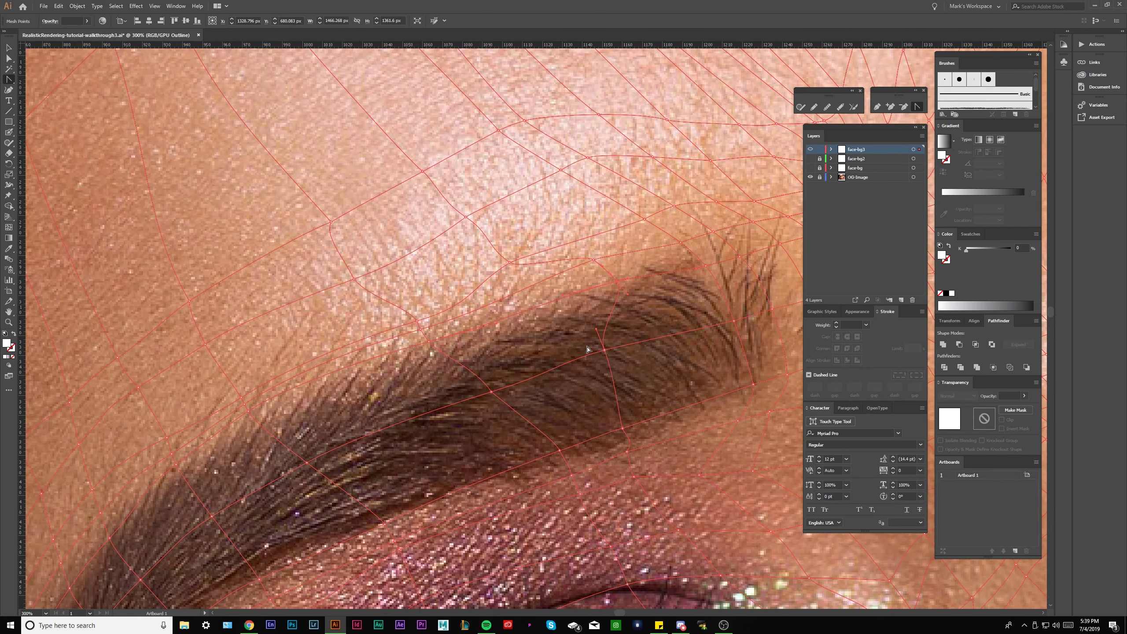
pyautogui.moveTo(594, 260); pyautogui.dragTo(543, 292)
pyautogui.scroll(-1, 418, 481)
pyautogui.click(460, 317)
pyautogui.scroll(2, 480, 335)
pyautogui.scroll(1, 492, 340)
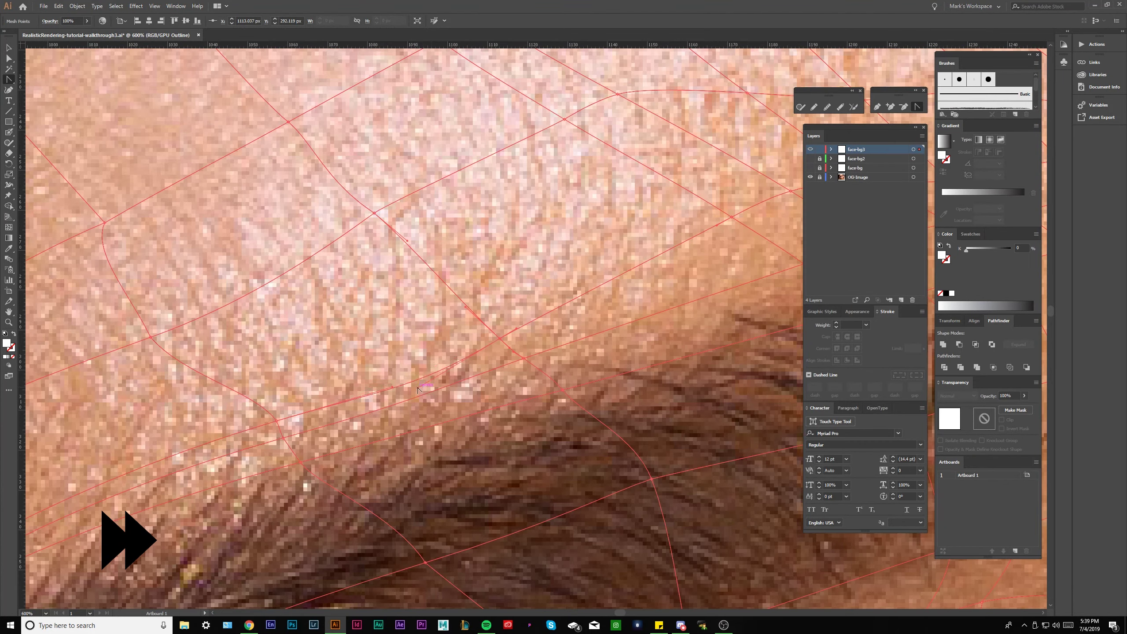
# - Fine-tune the curve handles along the closely spaced rows above the eyebrow
pyautogui.scroll(-2, 474, 351)
pyautogui.scroll(-1, 532, 347)
pyautogui.click(473, 349)
pyautogui.scroll(1, 473, 352)
pyautogui.moveTo(483, 362); pyautogui.dragTo(488, 356)
pyautogui.scroll(-1, 486, 351)
pyautogui.moveTo(377, 222)
pyautogui.mouseDown()
pyautogui.moveTo(387, 231)
pyautogui.moveTo(383, 220)
pyautogui.mouseUp()
pyautogui.scroll(1, 496, 386)
pyautogui.scroll(2, 510, 377)
pyautogui.moveTo(550, 330); pyautogui.dragTo(543, 332)
pyautogui.scroll(-3, 542, 290)
pyautogui.click(401, 180)
# - Hide the reference portrait layer and examine the whole face mesh as a wireframe
pyautogui.scroll(-4, 410, 226)
pyautogui.scroll(-1, 346, 348)
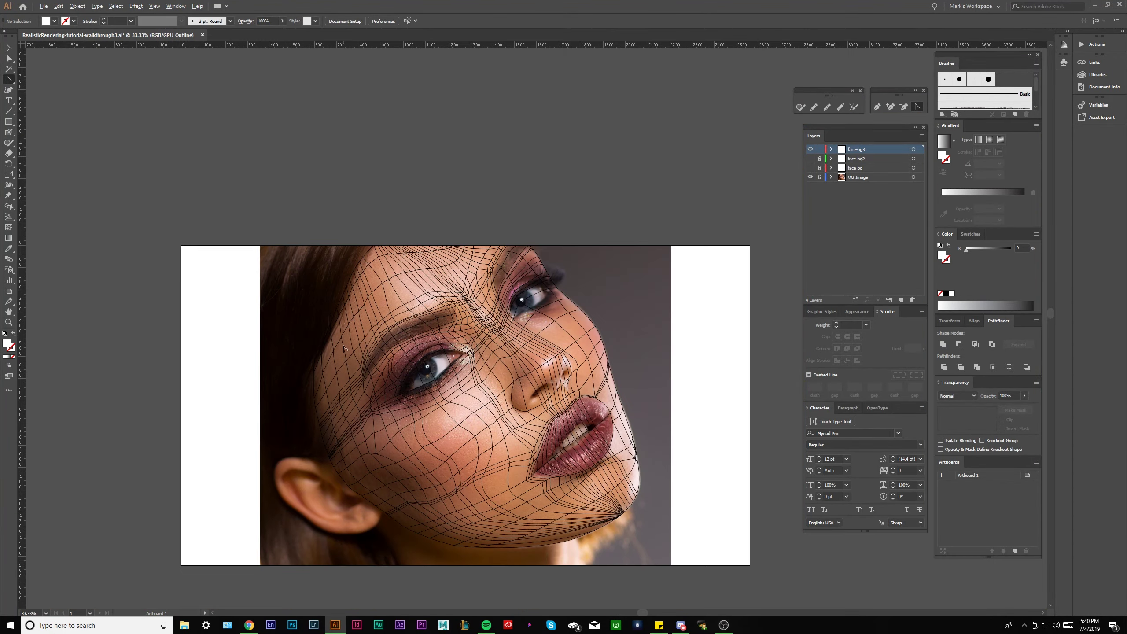
pyautogui.scroll(6, 396, 331)
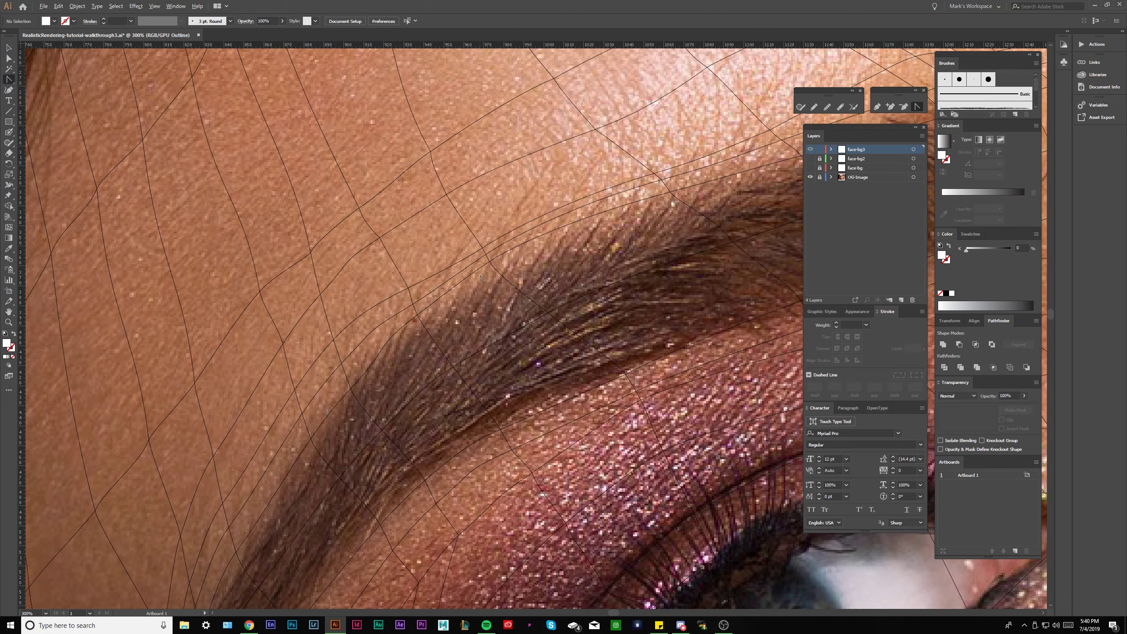
pyautogui.moveTo(482, 249); pyautogui.dragTo(471, 268)
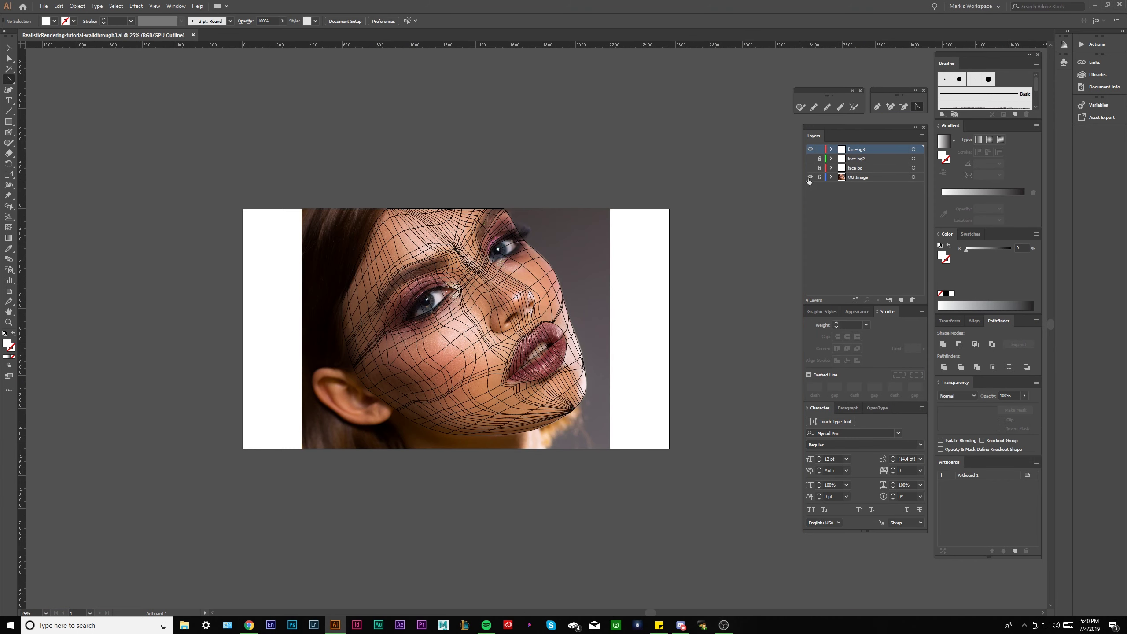
pyautogui.click(809, 176)
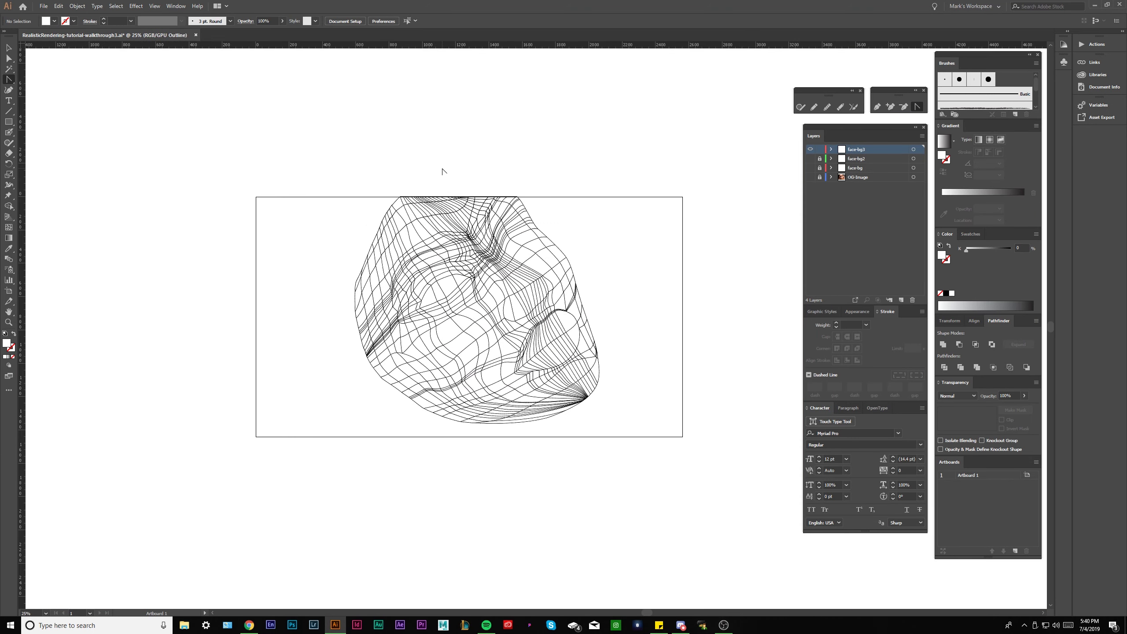
pyautogui.scroll(-1, 450, 171)
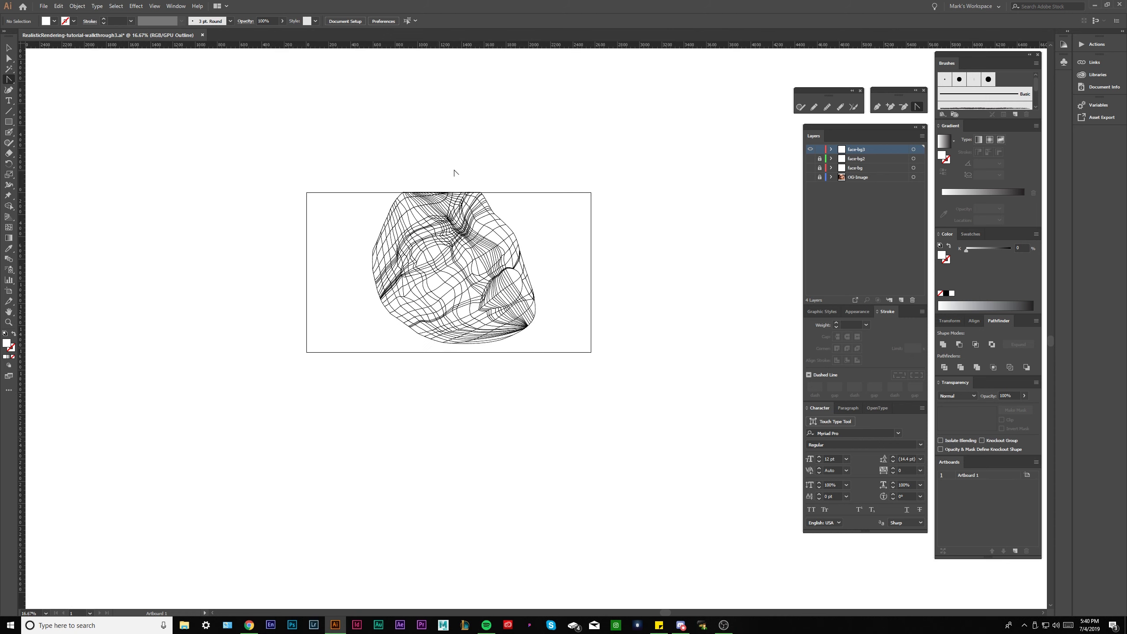
# - Hide the face-bg3 mesh and the portrait, and display the face-bg and face-bg2 layers in turn to compare the mesh stages
pyautogui.keyDown('alt'); pyautogui.click(809, 176); pyautogui.keyUp('alt')
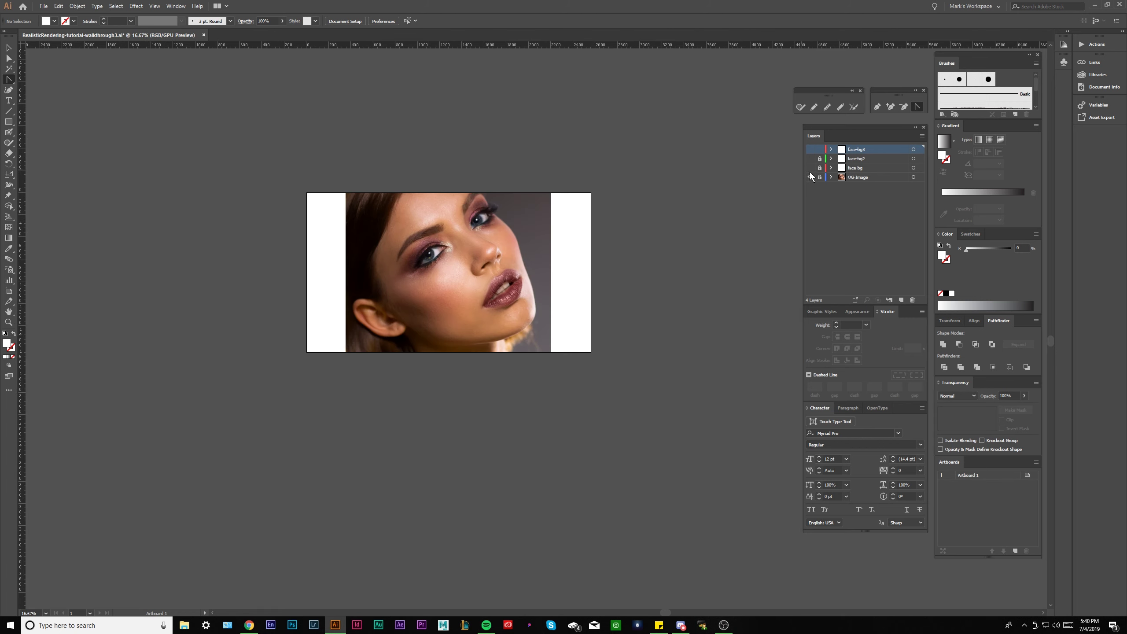
pyautogui.click(810, 176)
pyautogui.click(810, 167)
pyautogui.moveTo(526, 222); pyautogui.dragTo(545, 267)
pyautogui.scroll(1, 545, 265)
pyautogui.moveTo(617, 227); pyautogui.dragTo(642, 223)
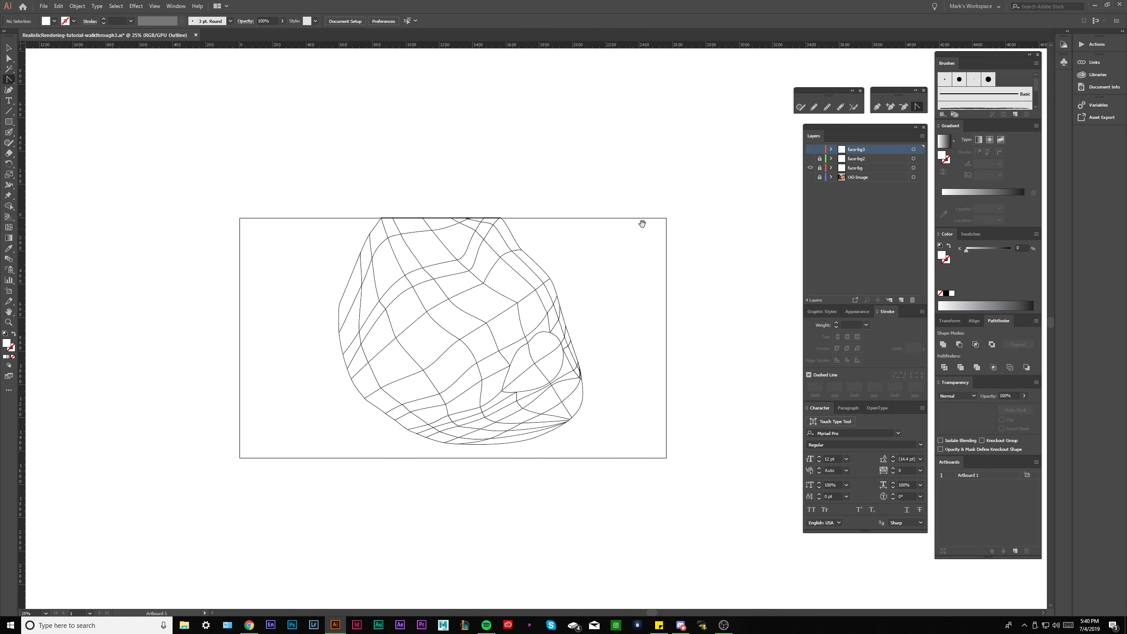
pyautogui.click(810, 168)
pyautogui.click(809, 158)
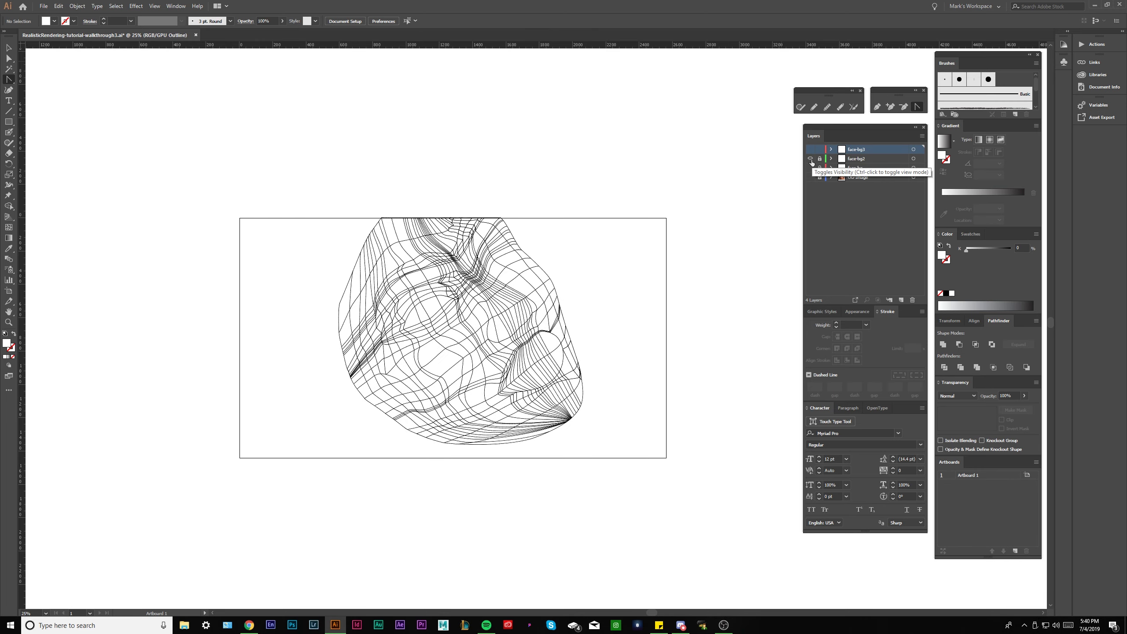
# - Swap the display from face-bg2 to face-bg3 to compare the mesh stages, leave only face-bg3 visible, and save the document
pyautogui.click(809, 158)
pyautogui.click(809, 150)
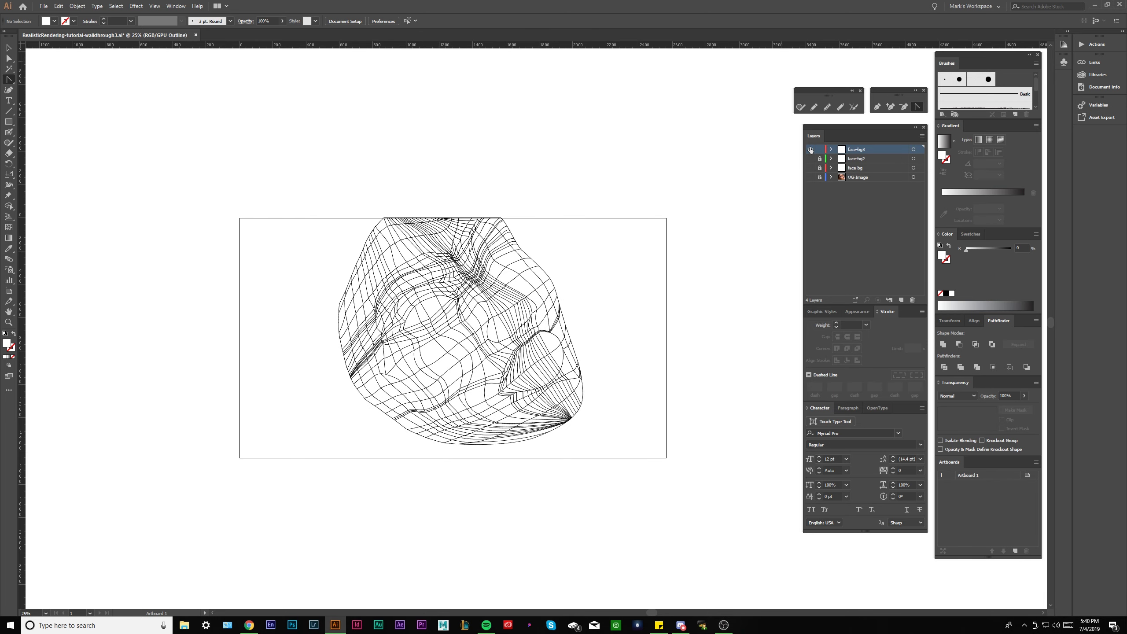
pyautogui.click(809, 151)
pyautogui.click(809, 152)
pyautogui.click(809, 152)
pyautogui.click(810, 156)
pyautogui.click(810, 150)
pyautogui.hotkey('ctrl', '=')
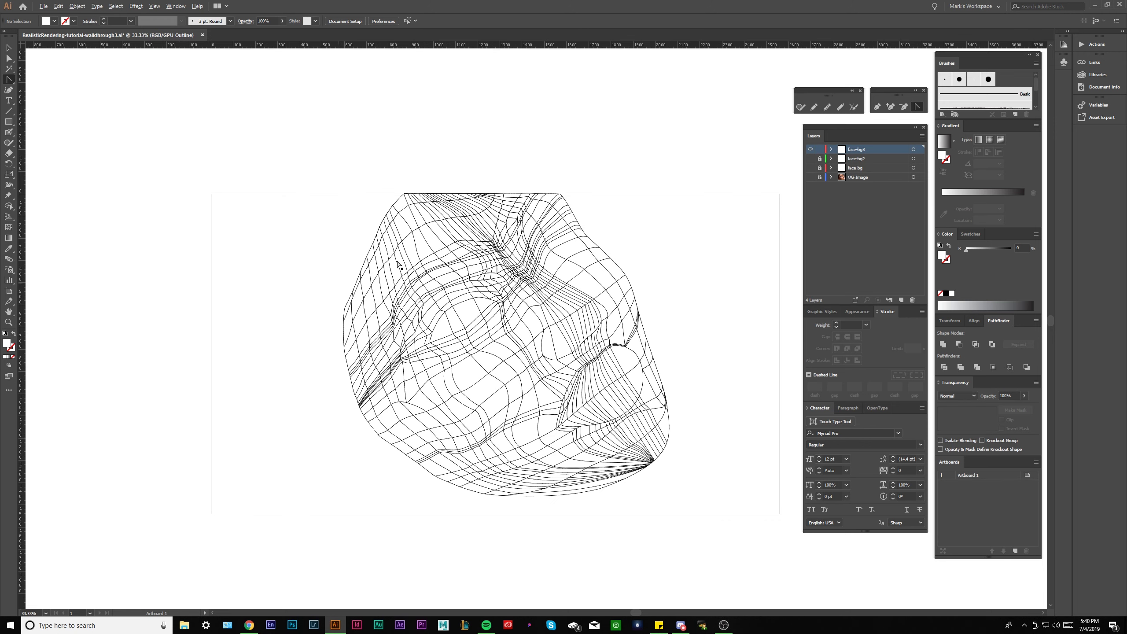
pyautogui.hotkey('ctrl', 's')
# - Examine the flow and density of the face-bg3 wireframe across the whole face
pyautogui.scroll(-2, 459, 145)
pyautogui.moveTo(459, 192); pyautogui.dragTo(407, 247)
pyautogui.scroll(1, 402, 256)
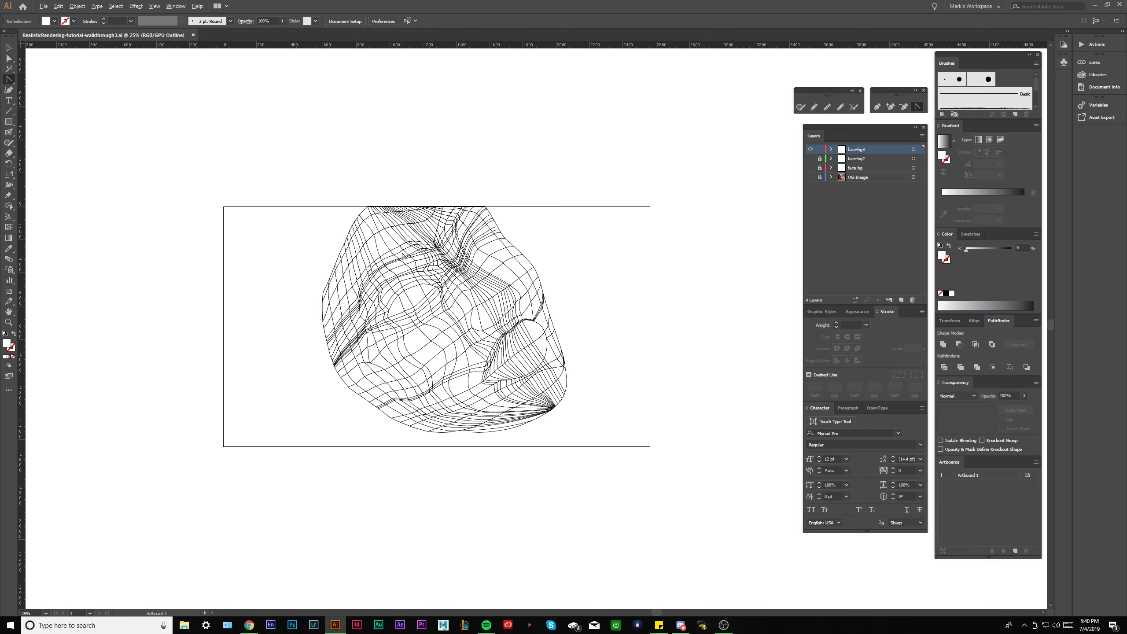
pyautogui.moveTo(346, 220); pyautogui.dragTo(379, 228)
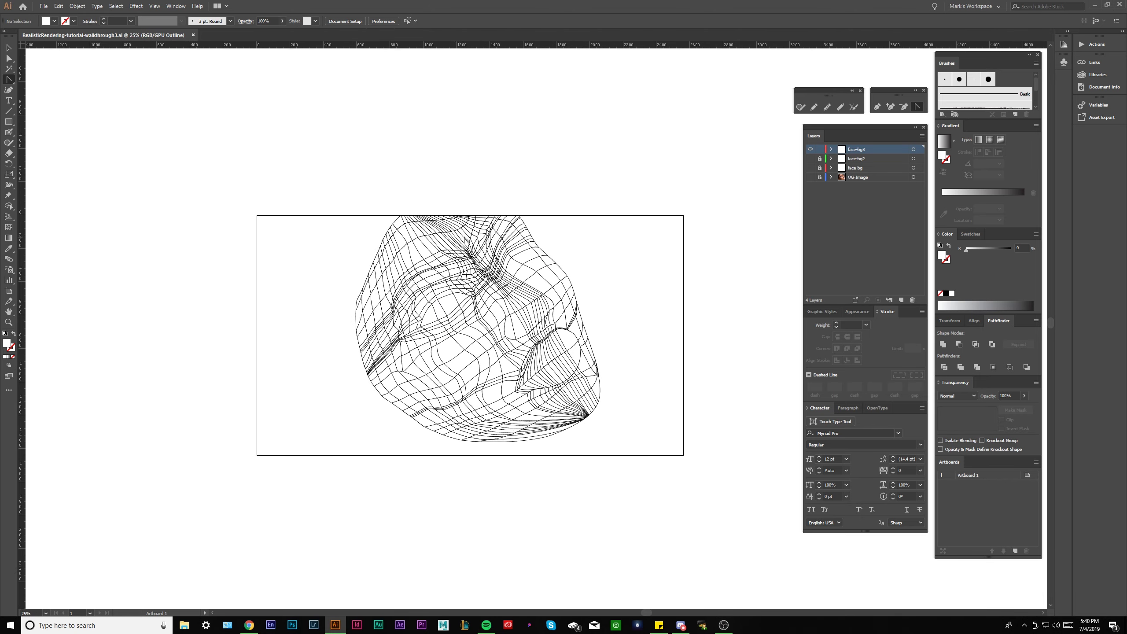
pyautogui.scroll(-1, 465, 239)
pyautogui.scroll(1, 539, 341)
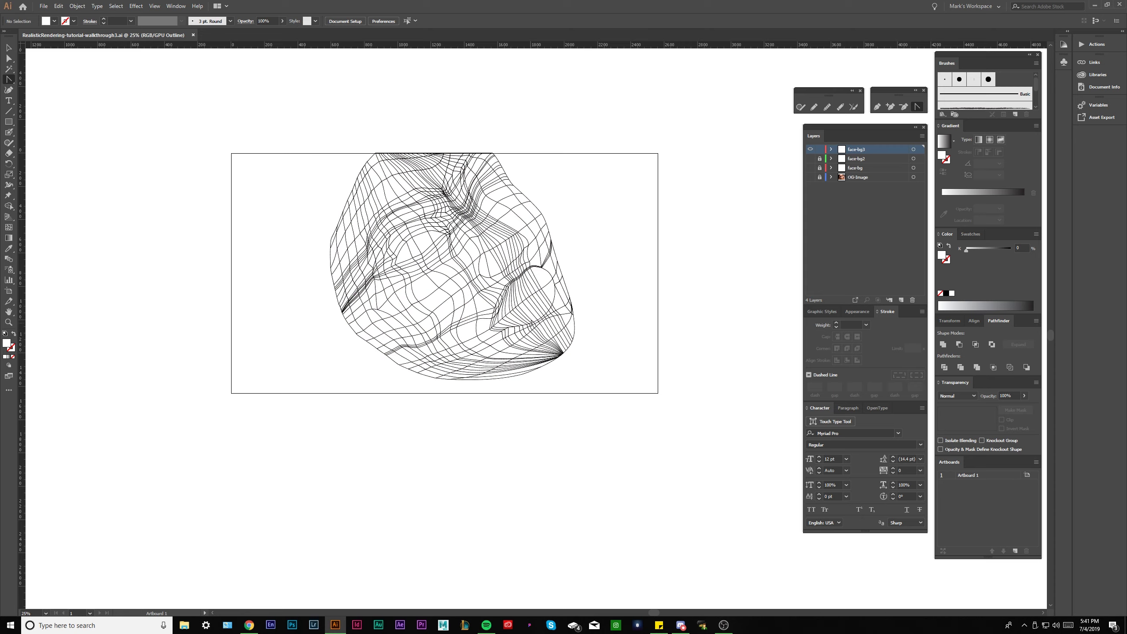
pyautogui.scroll(1, 489, 378)
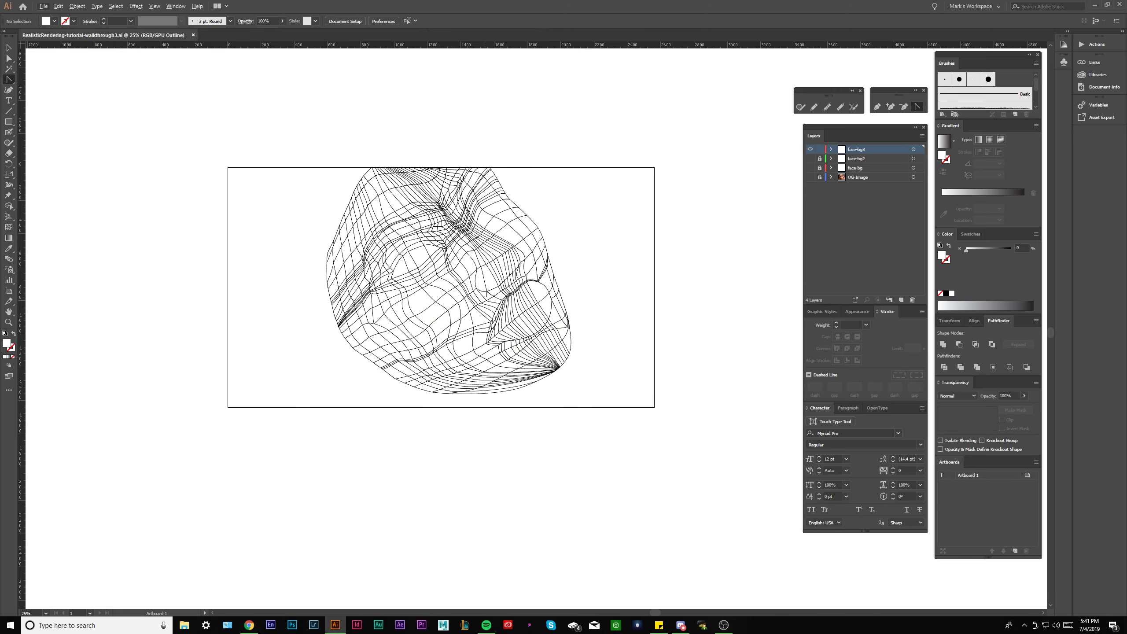
pyautogui.scroll(1, 421, 293)
pyautogui.scroll(-3, 395, 311)
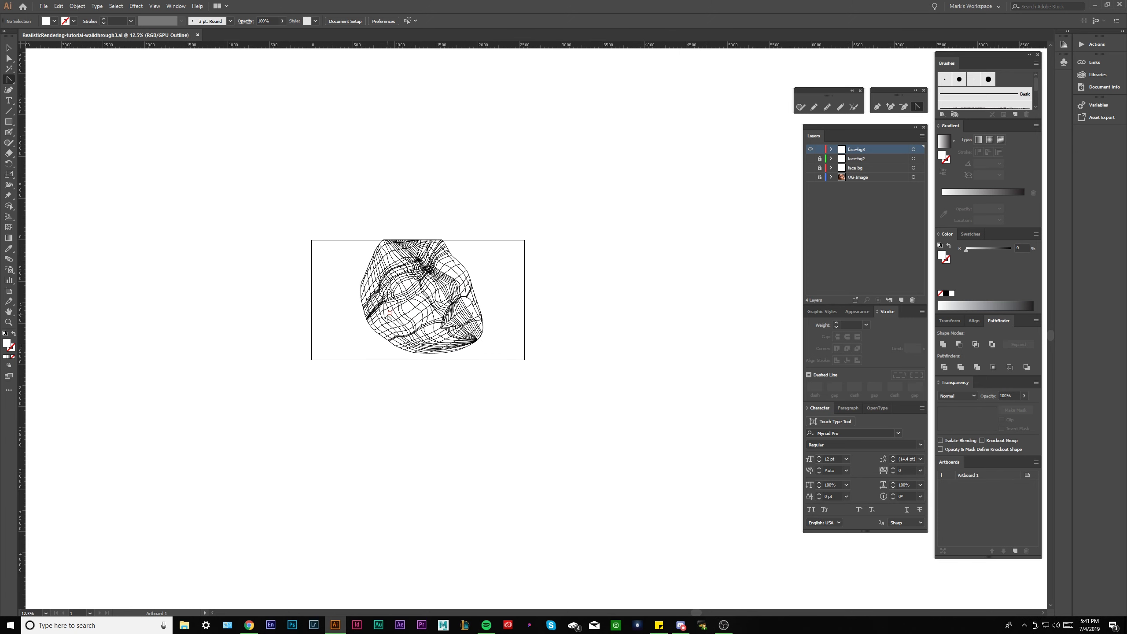
pyautogui.scroll(-1, 506, 262)
pyautogui.scroll(3, 621, 284)
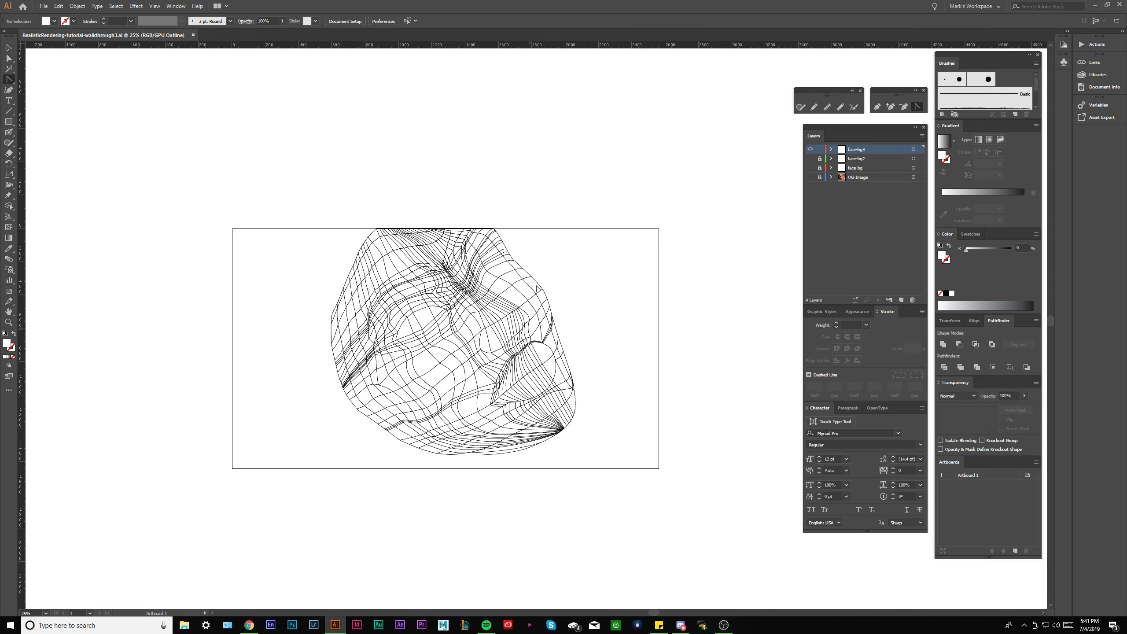
pyautogui.scroll(2, 530, 319)
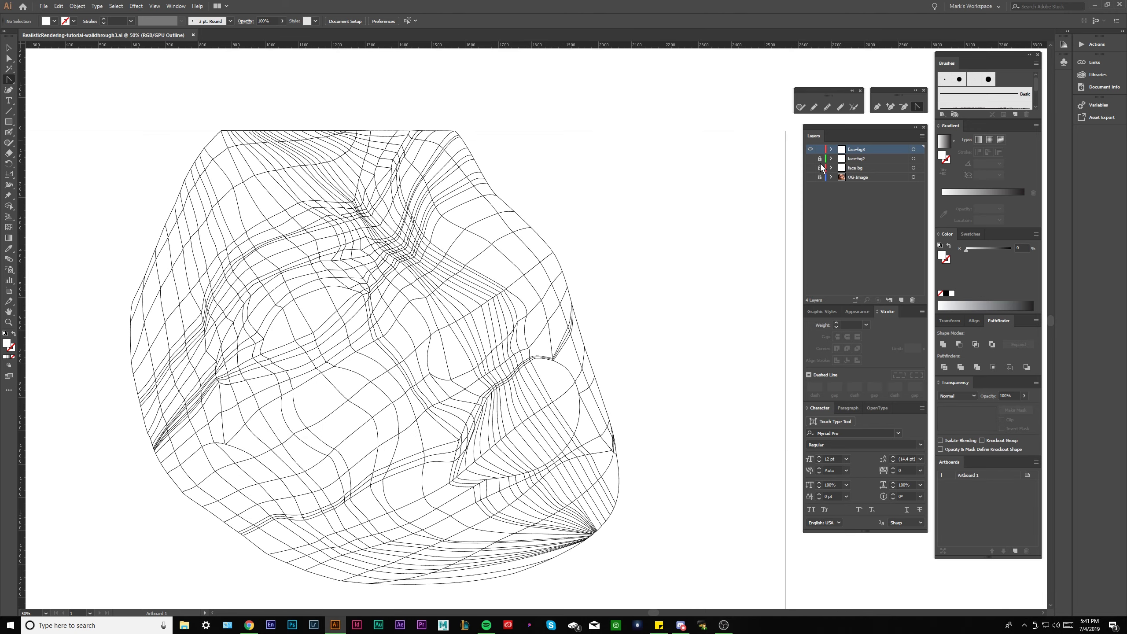
# - Return the document to preview mode and show the face-bg3 mesh as outlines over the OG-Image portrait
pyautogui.click(809, 151)
pyautogui.click(809, 150)
pyautogui.hotkey('ctrl', 'y')
pyautogui.moveTo(361, 176); pyautogui.dragTo(425, 209)
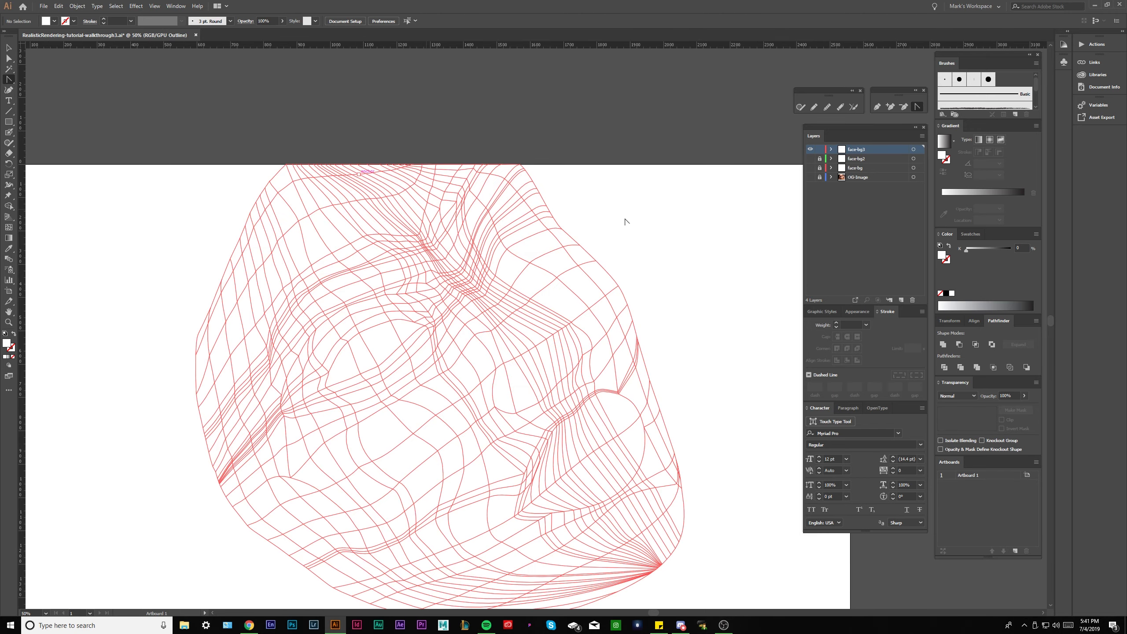
pyautogui.keyDown('ctrl'); pyautogui.click(809, 150); pyautogui.keyUp('ctrl')
pyautogui.click(809, 177)
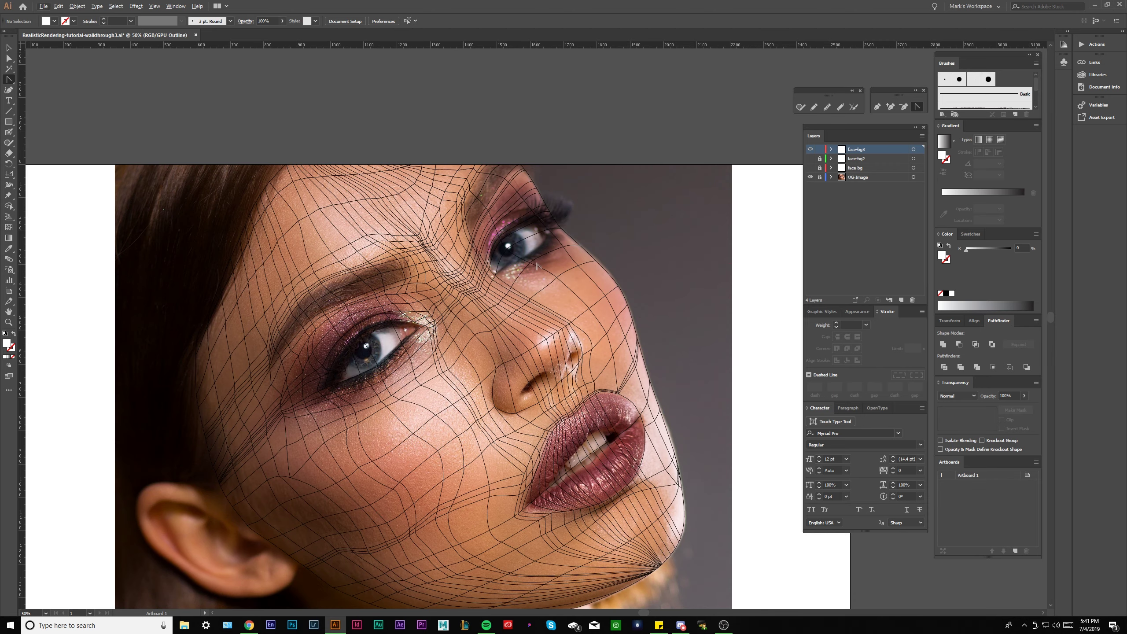
# - Reposition the face-bg3 mesh points near the far eyebrow's tip, extending the upper-edge point along the artboard to the face's outer contour
pyautogui.press('a')
pyautogui.scroll(1, 551, 260)
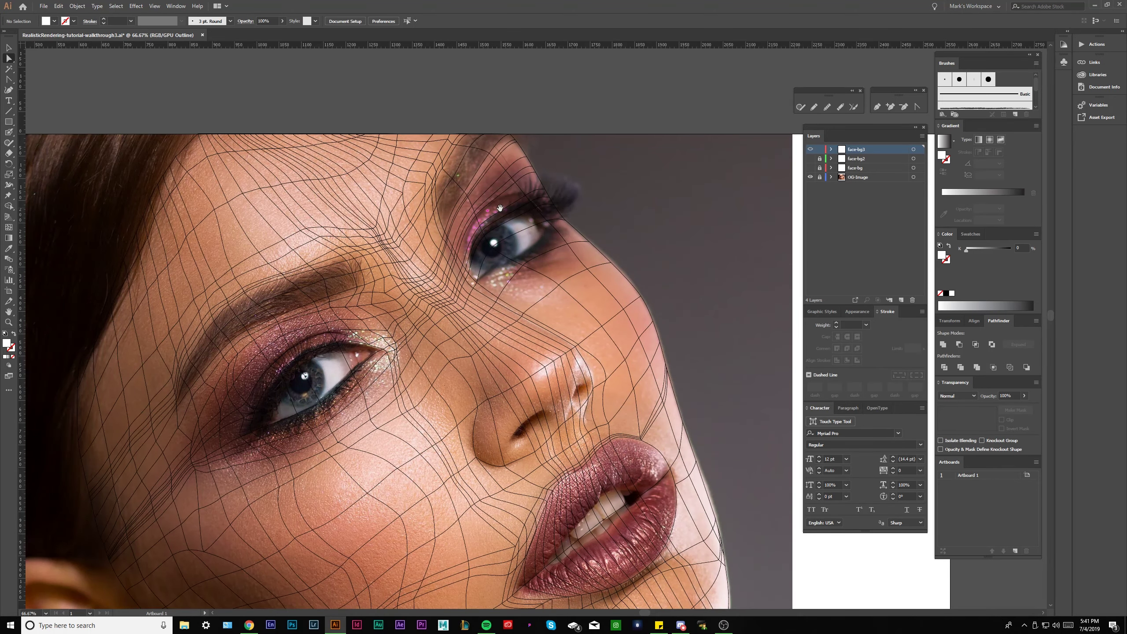
pyautogui.moveTo(500, 209); pyautogui.dragTo(519, 266)
pyautogui.scroll(1, 502, 300)
pyautogui.scroll(1, 516, 218)
pyautogui.moveTo(478, 175); pyautogui.dragTo(494, 192)
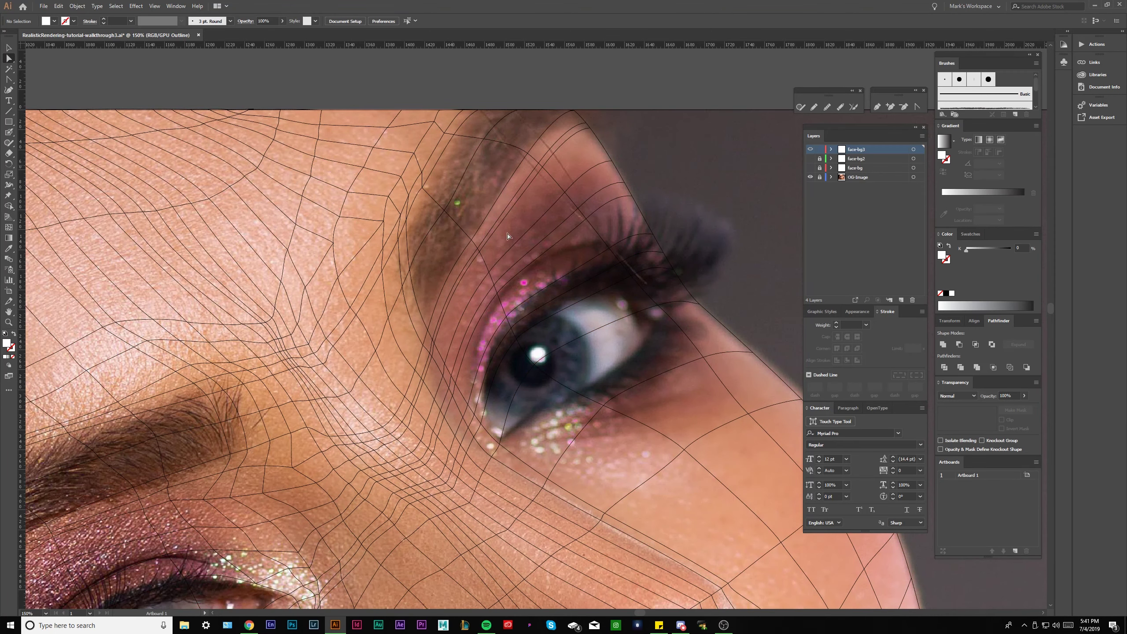
pyautogui.scroll(1, 456, 269)
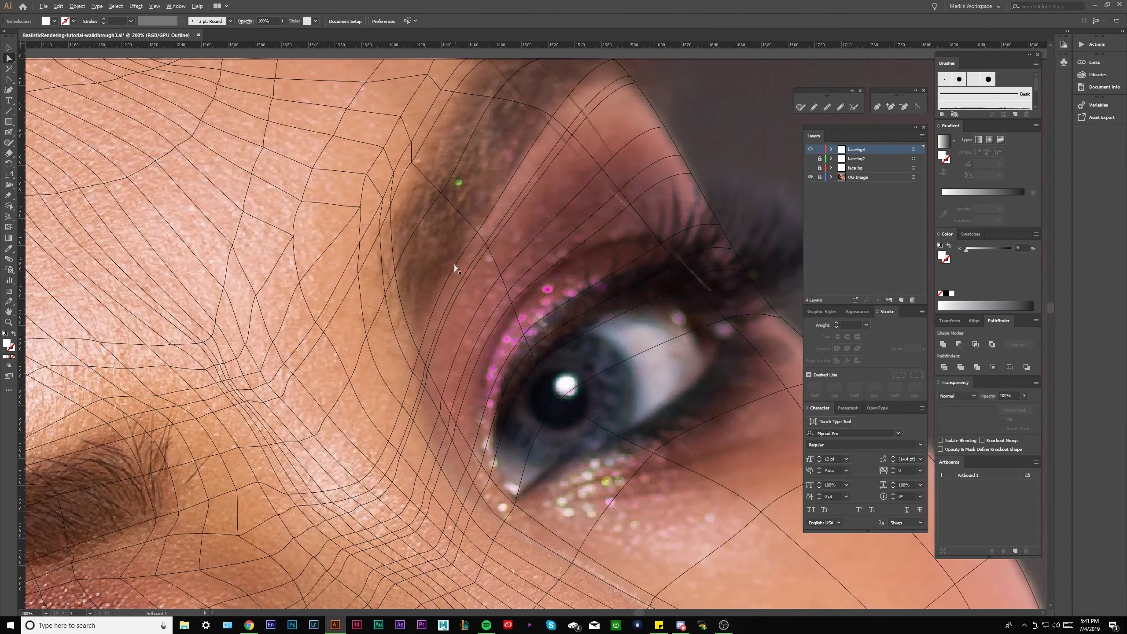
pyautogui.click(421, 353)
pyautogui.scroll(1, 467, 267)
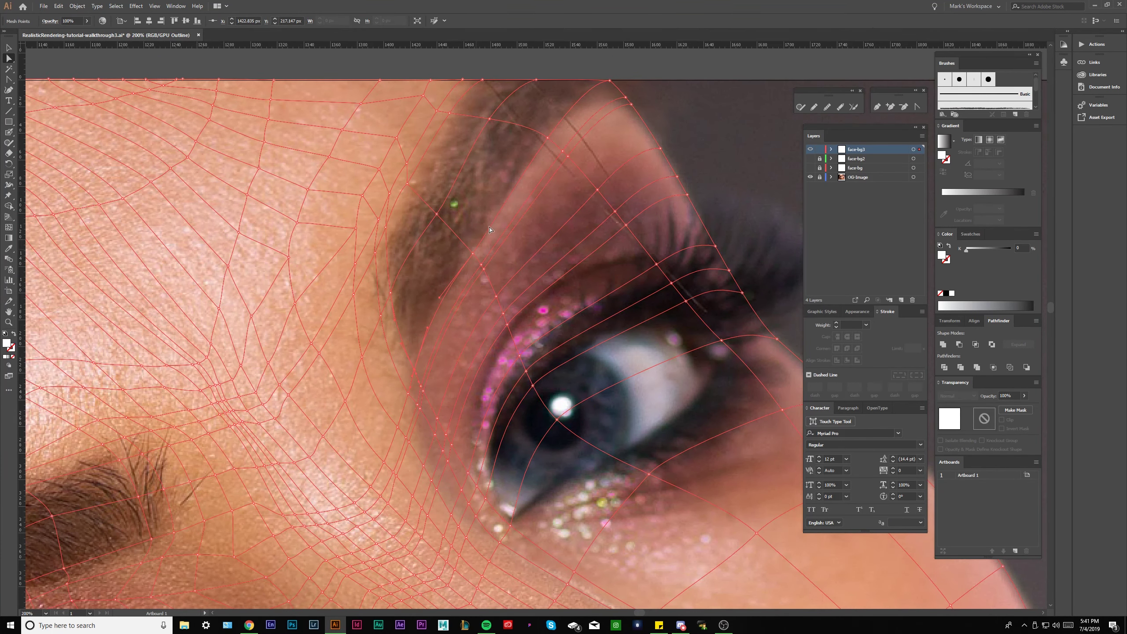
pyautogui.scroll(1, 611, 83)
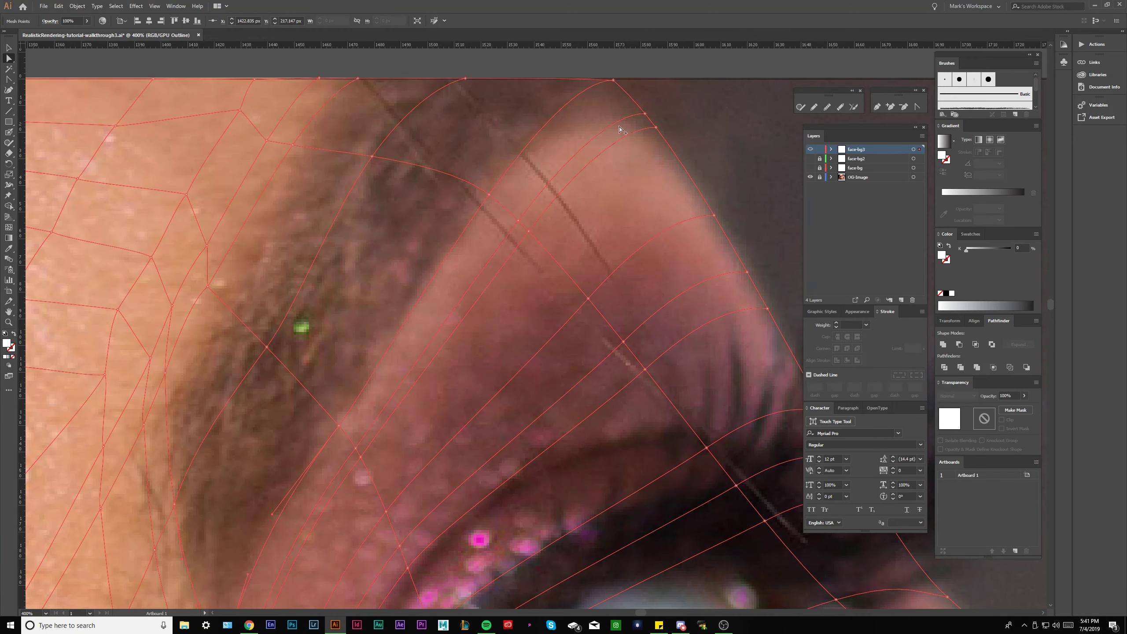
pyautogui.scroll(-1, 611, 137)
pyautogui.scroll(1, 560, 129)
pyautogui.moveTo(662, 145)
pyautogui.mouseDown()
pyautogui.moveTo(630, 102)
pyautogui.moveTo(651, 134)
pyautogui.mouseUp()
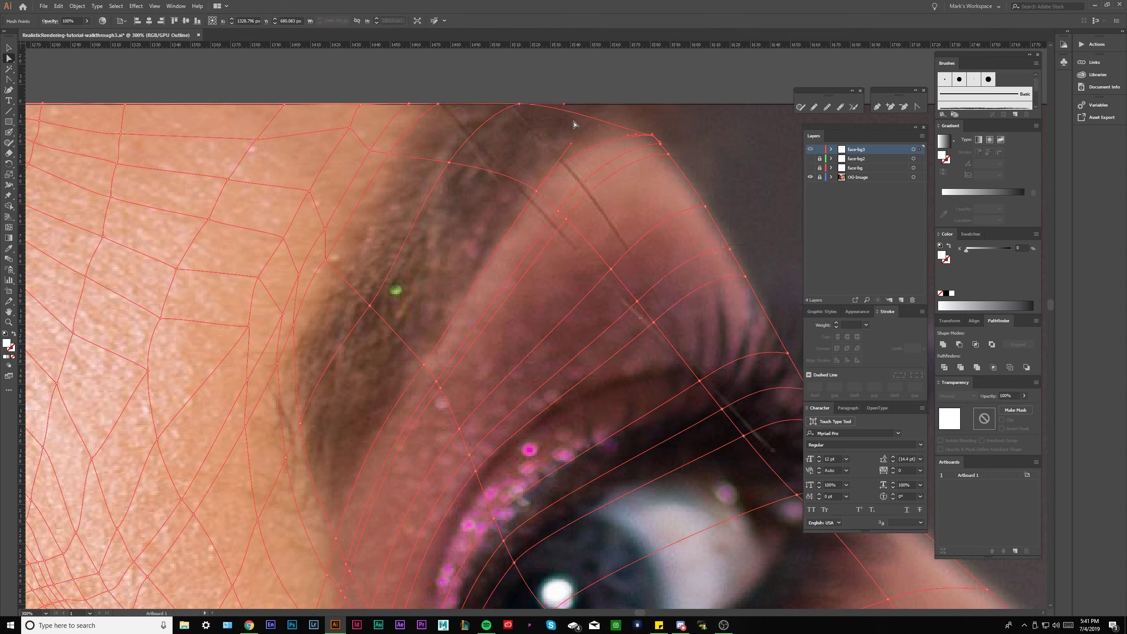
pyautogui.moveTo(518, 107); pyautogui.dragTo(644, 123)
# - Move the end point of the first row beneath the mesh corner closer to the far brow's tip and reshape its curve
pyautogui.click(917, 107)
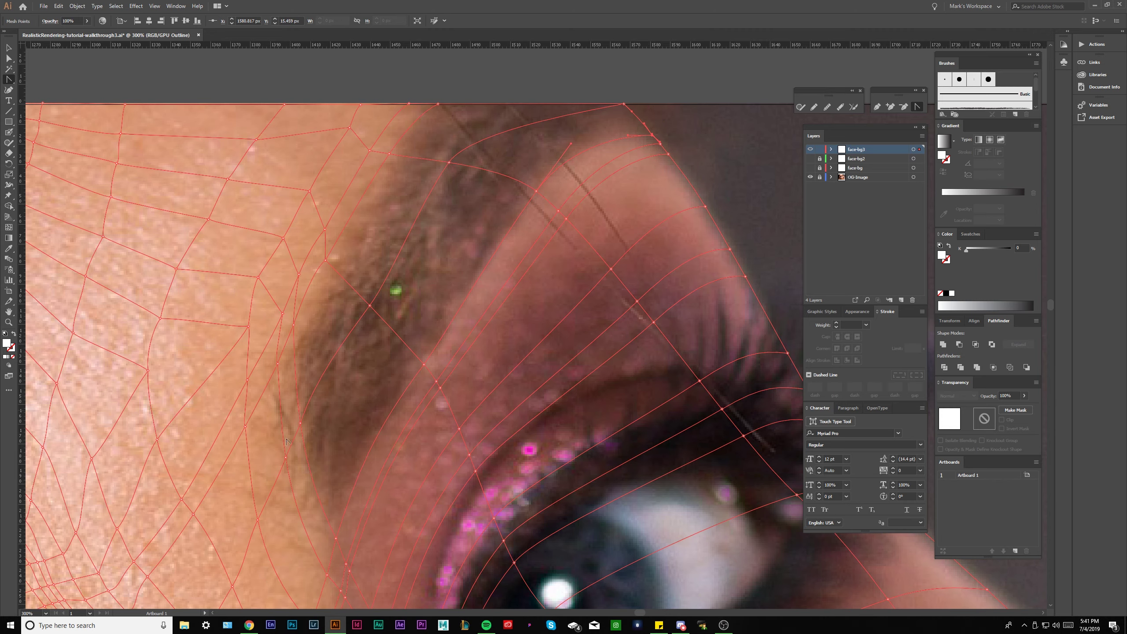
pyautogui.scroll(-2, 457, 166)
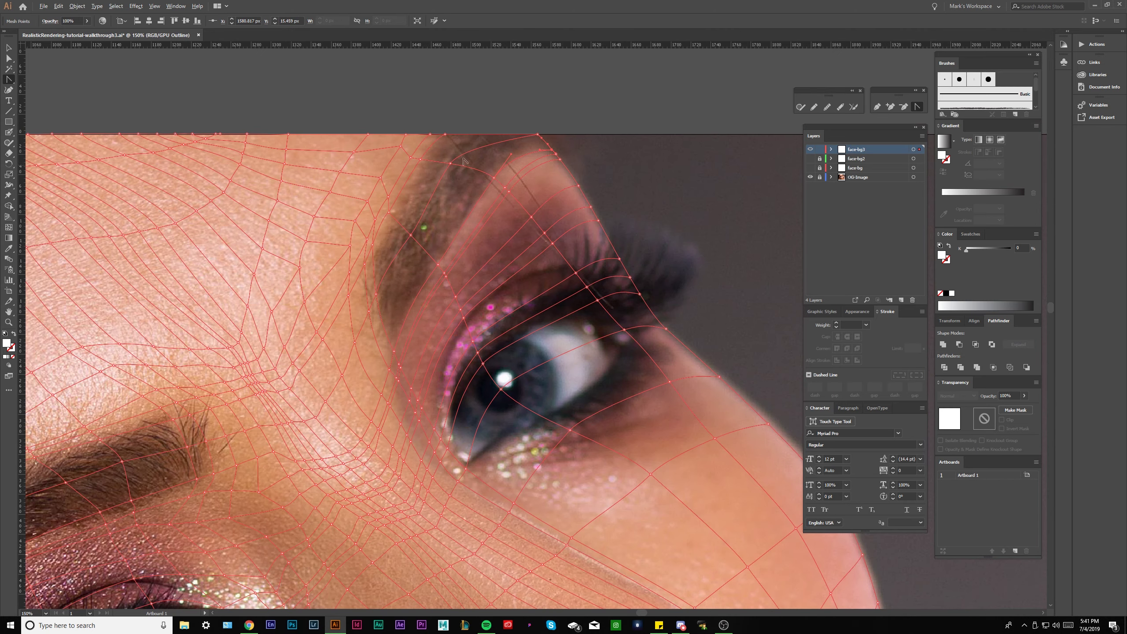
pyautogui.moveTo(483, 127); pyautogui.dragTo(498, 158)
pyautogui.click(549, 162)
pyautogui.scroll(1, 555, 171)
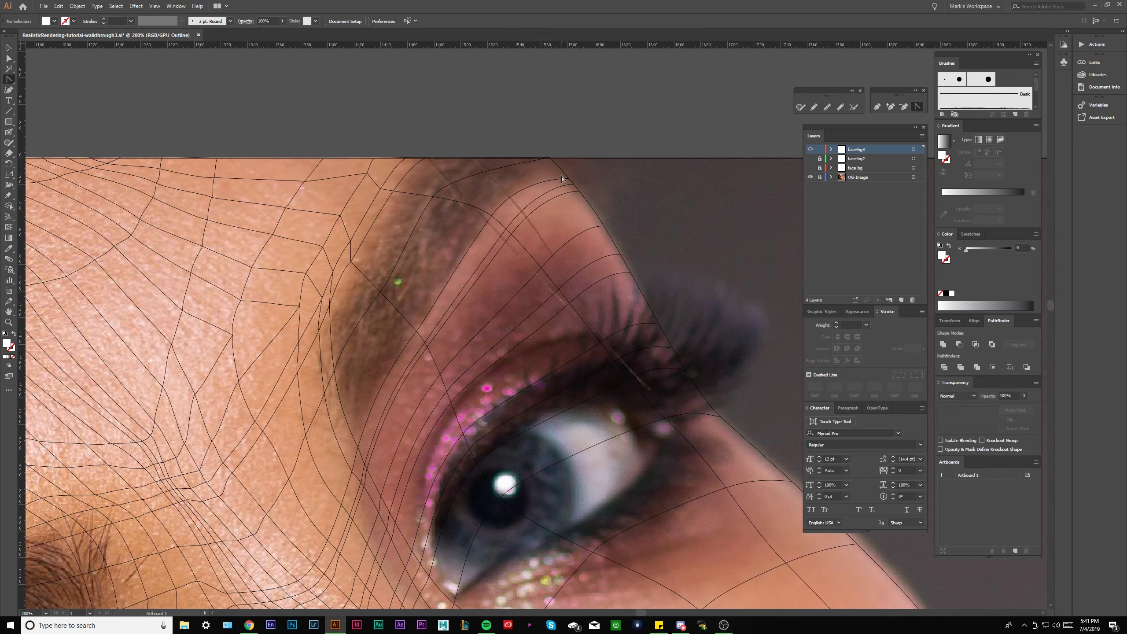
pyautogui.scroll(1, 515, 196)
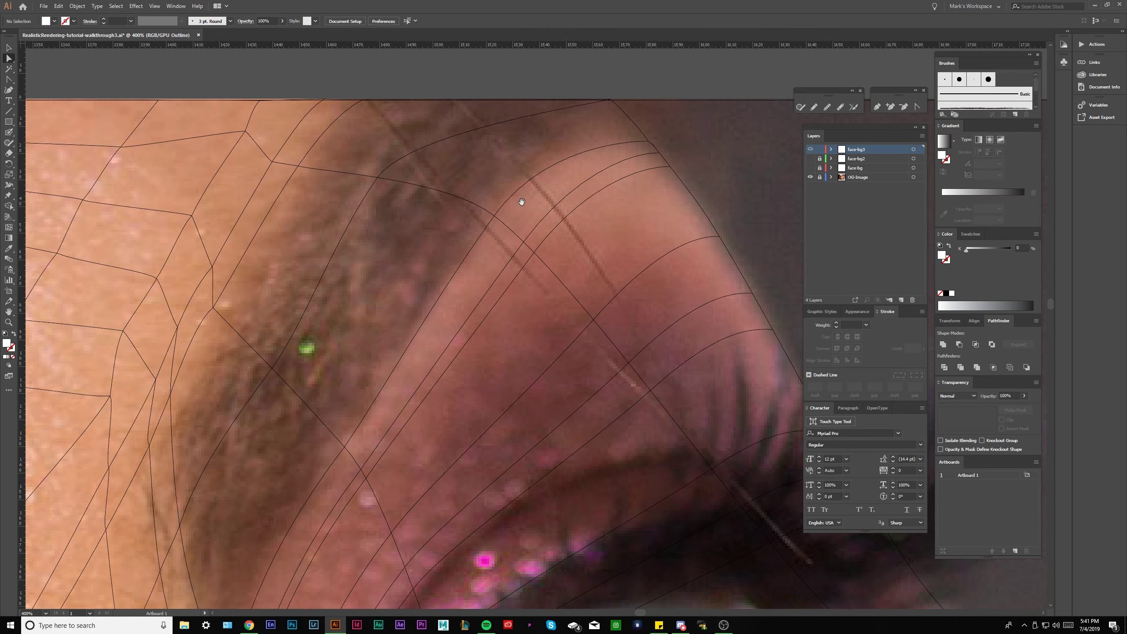
pyautogui.scroll(1, 618, 198)
pyautogui.click(619, 195)
pyautogui.press('q')
pyautogui.press('a')
pyautogui.moveTo(608, 176); pyautogui.dragTo(586, 182)
pyautogui.click(917, 106)
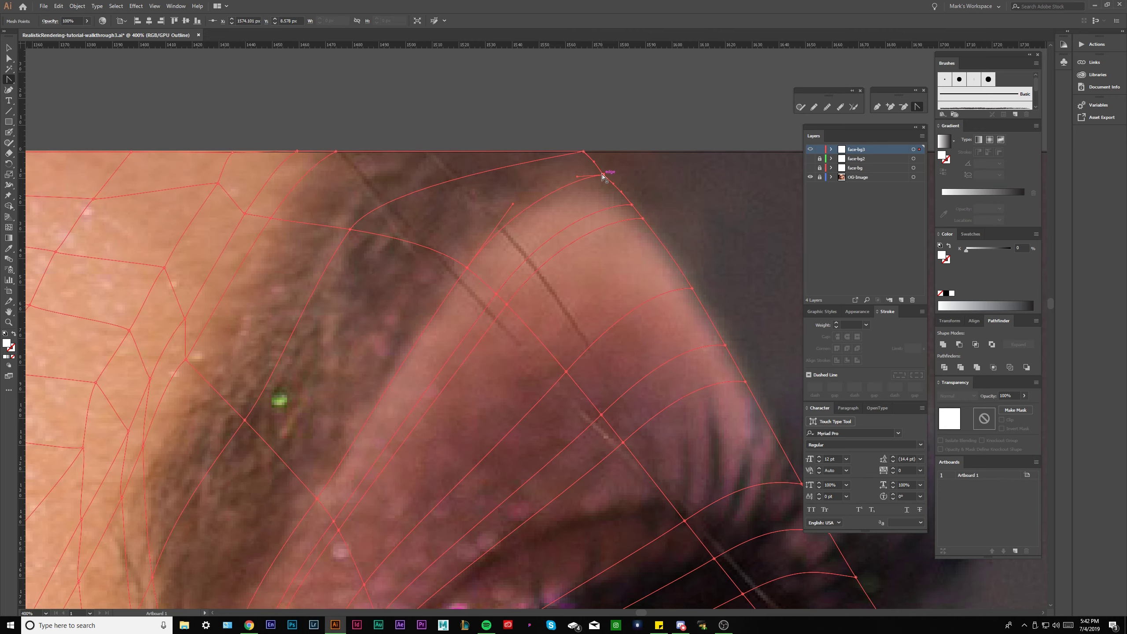
pyautogui.scroll(-2, 602, 170)
pyautogui.keyDown('ctrl'); pyautogui.click(673, 179); pyautogui.keyUp('ctrl')
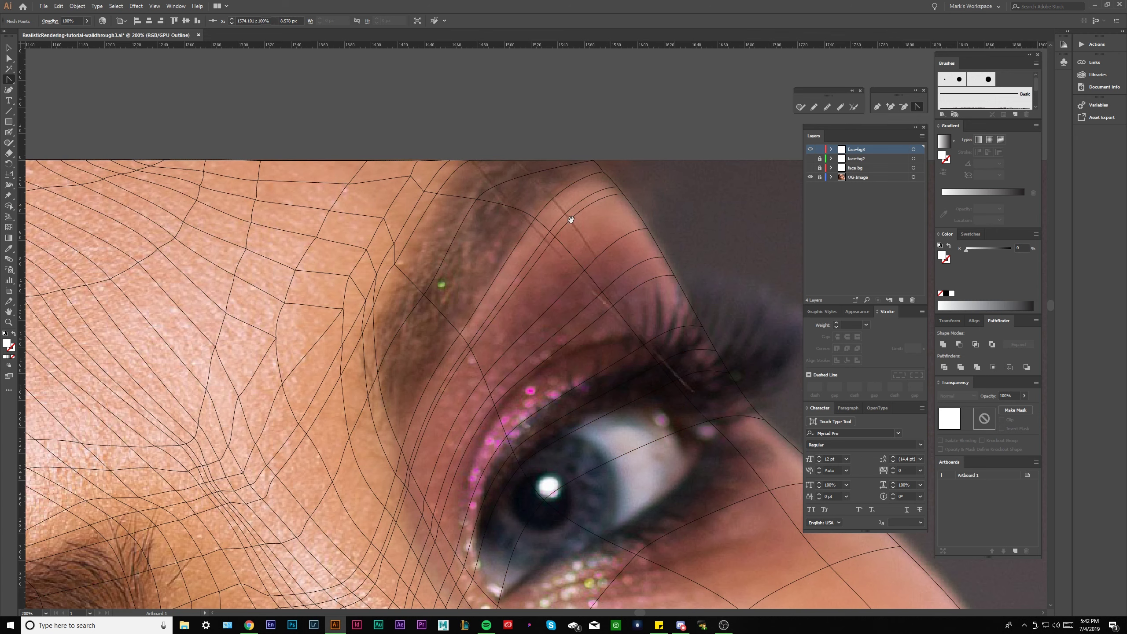
# - Adjust the mesh points between the far eyebrow's lower edge and the inner corner of the eye
pyautogui.moveTo(449, 348); pyautogui.dragTo(463, 325)
pyautogui.press('a')
pyautogui.click(425, 450)
pyautogui.scroll(1, 425, 450)
pyautogui.click(415, 440)
pyautogui.keyDown('alt'); pyautogui.scroll(-2, 408, 434); pyautogui.keyUp('alt')
pyautogui.scroll(1, 428, 424)
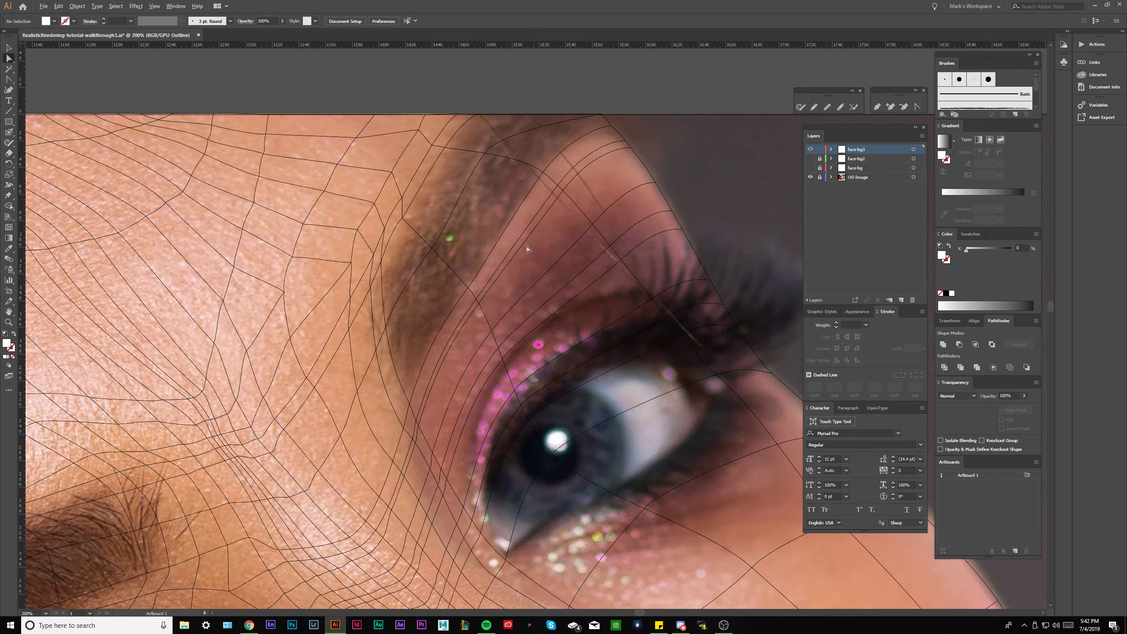
pyautogui.click(416, 422)
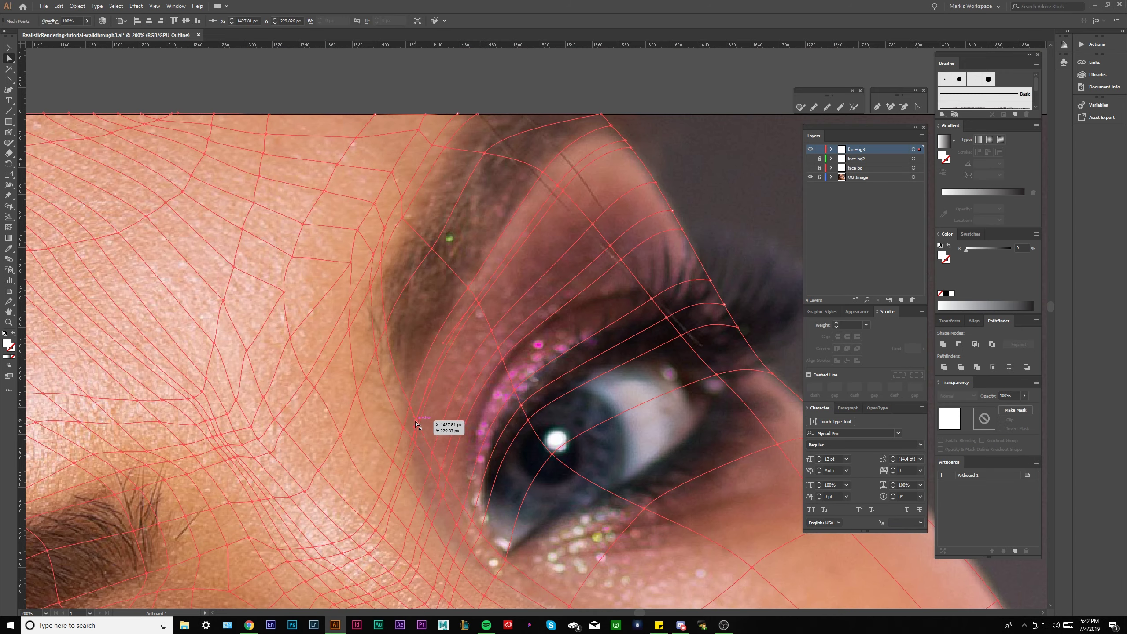
pyautogui.scroll(1, 416, 424)
pyautogui.scroll(-1, 416, 425)
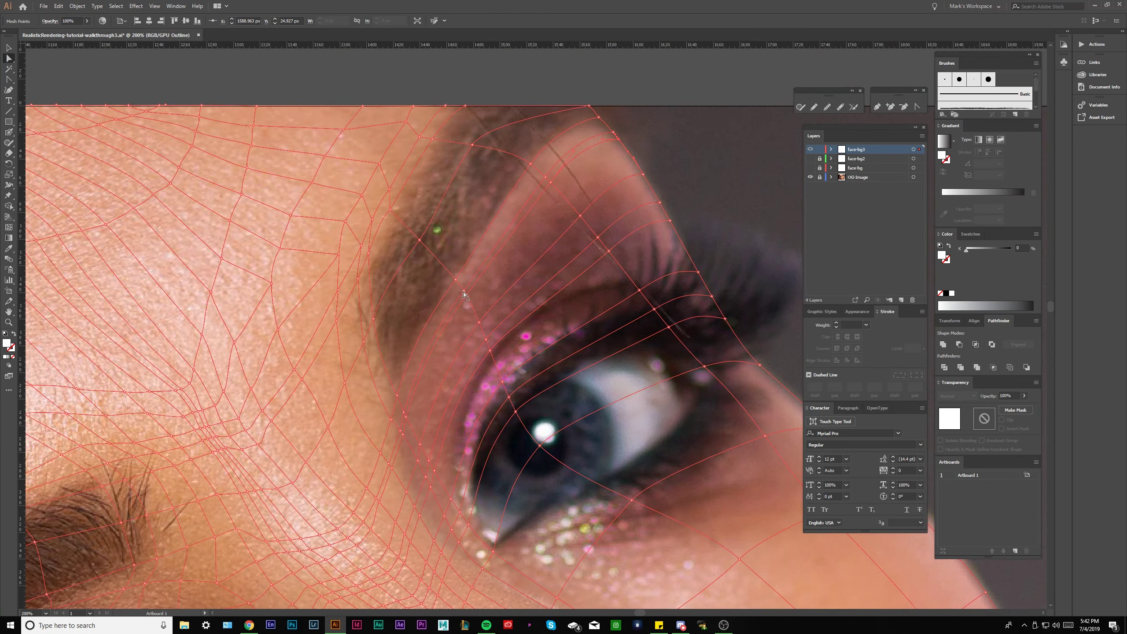
pyautogui.scroll(1, 461, 289)
pyautogui.scroll(-3, 554, 195)
pyautogui.scroll(1, 557, 193)
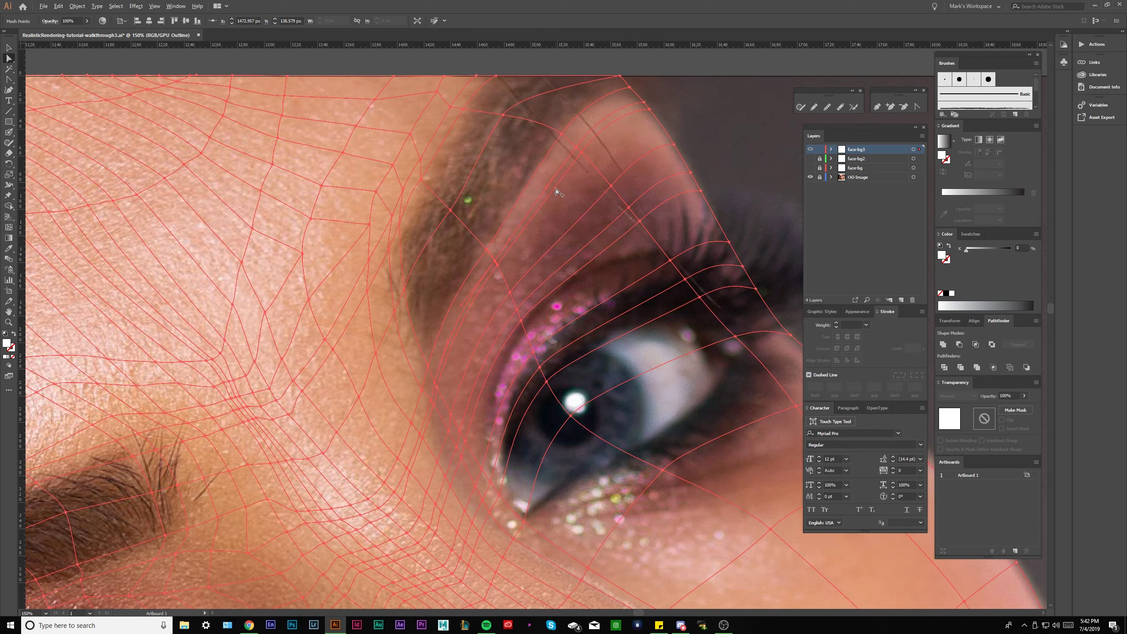
# - Inspect how the mesh rows run across the far upper eyelid between the eyebrow and the lashes
pyautogui.scroll(1, 530, 212)
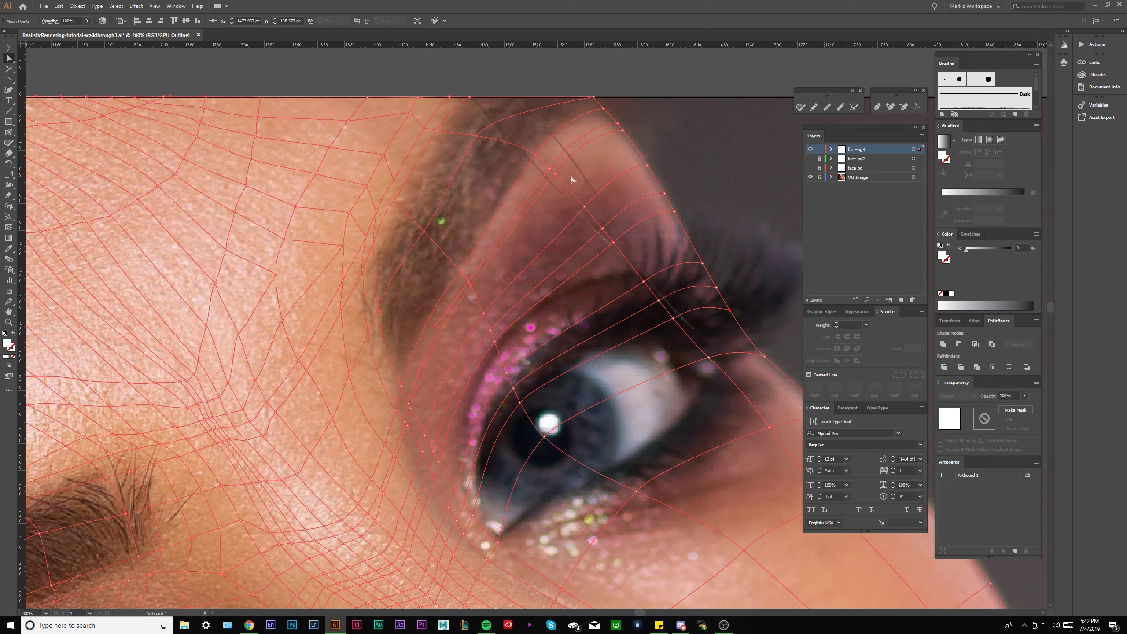
pyautogui.scroll(1, 496, 269)
pyautogui.moveTo(556, 170); pyautogui.dragTo(537, 203)
pyautogui.moveTo(655, 108); pyautogui.dragTo(612, 136)
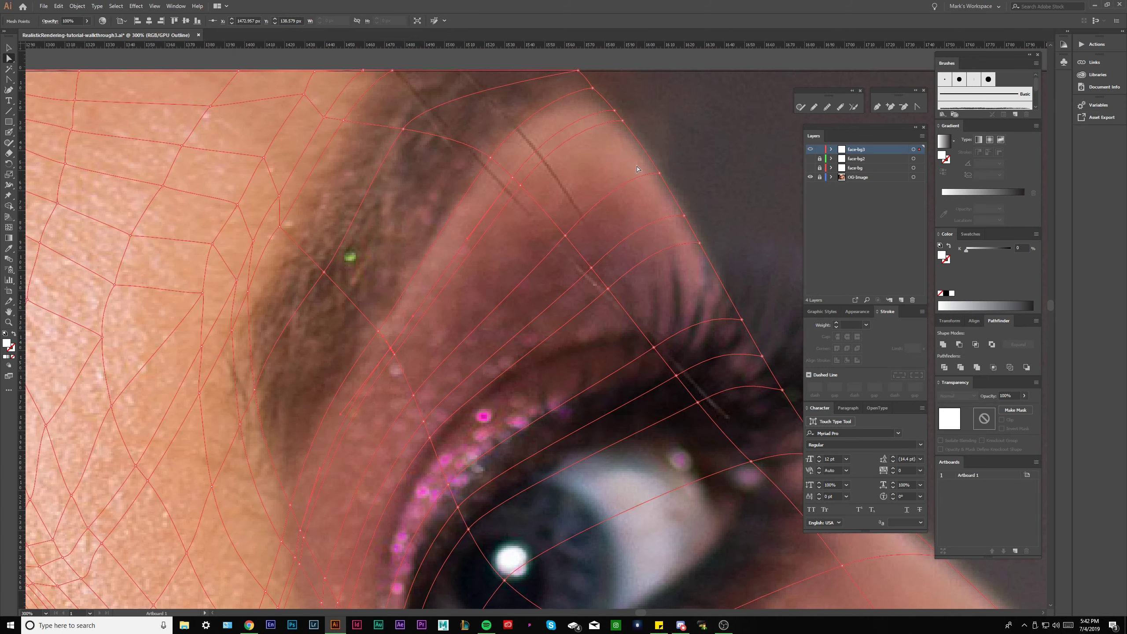
pyautogui.scroll(-1, 618, 180)
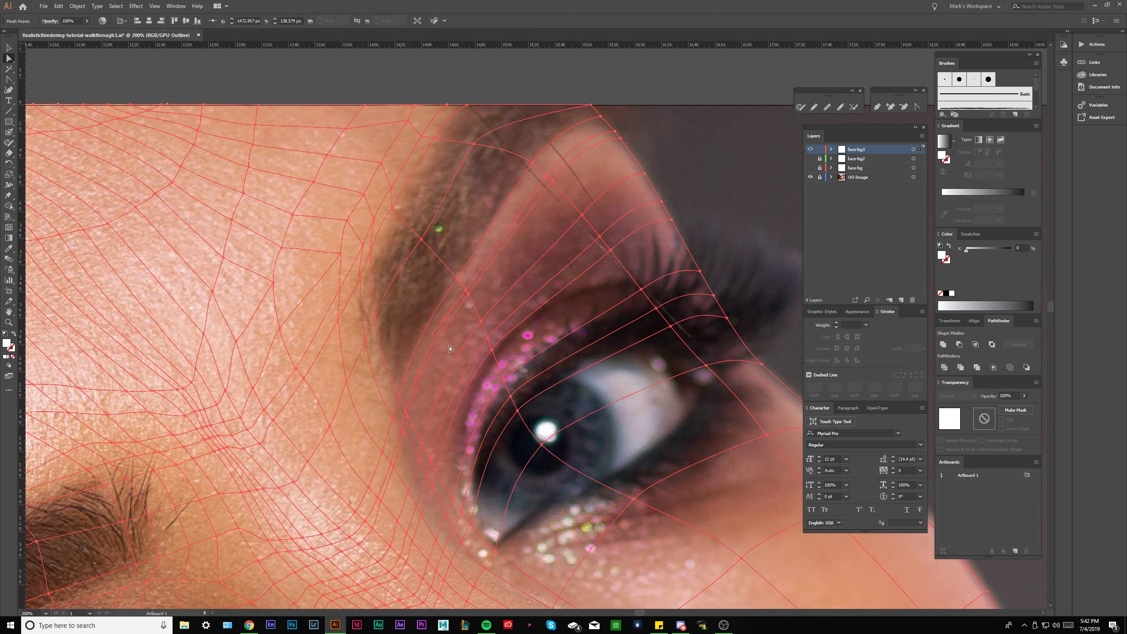
pyautogui.scroll(1, 514, 216)
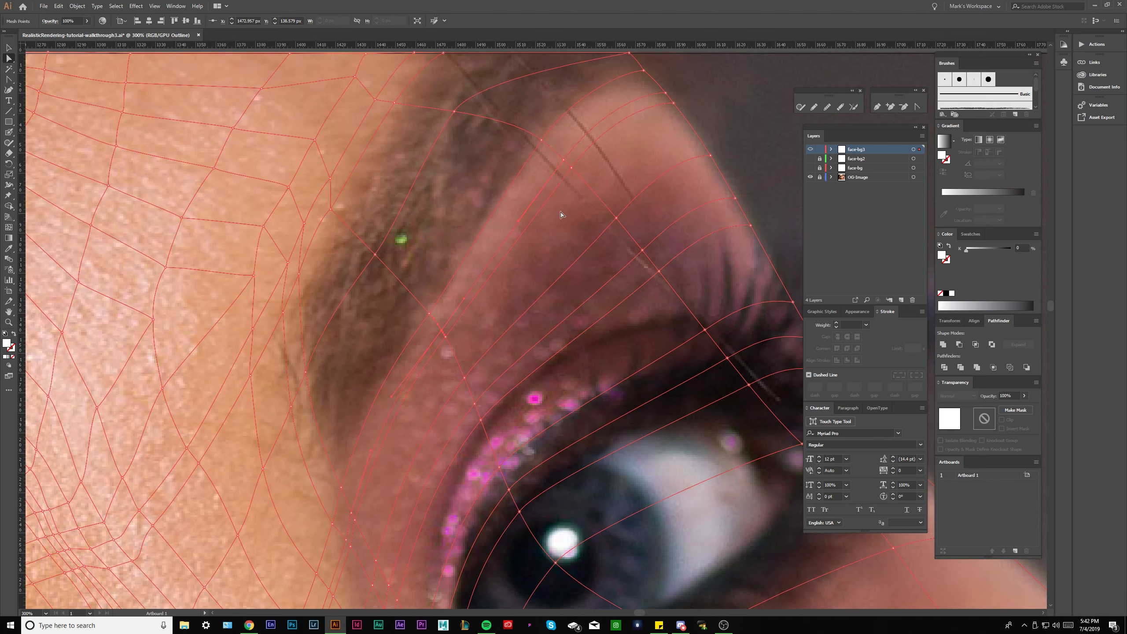
pyautogui.scroll(-1, 561, 214)
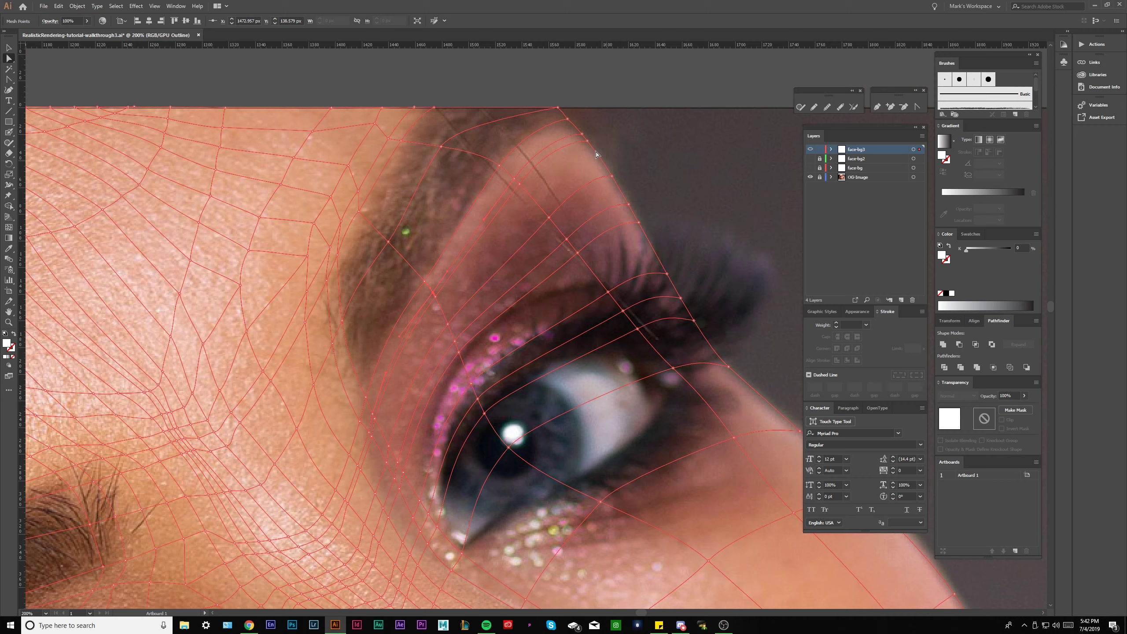
pyautogui.scroll(1, 598, 152)
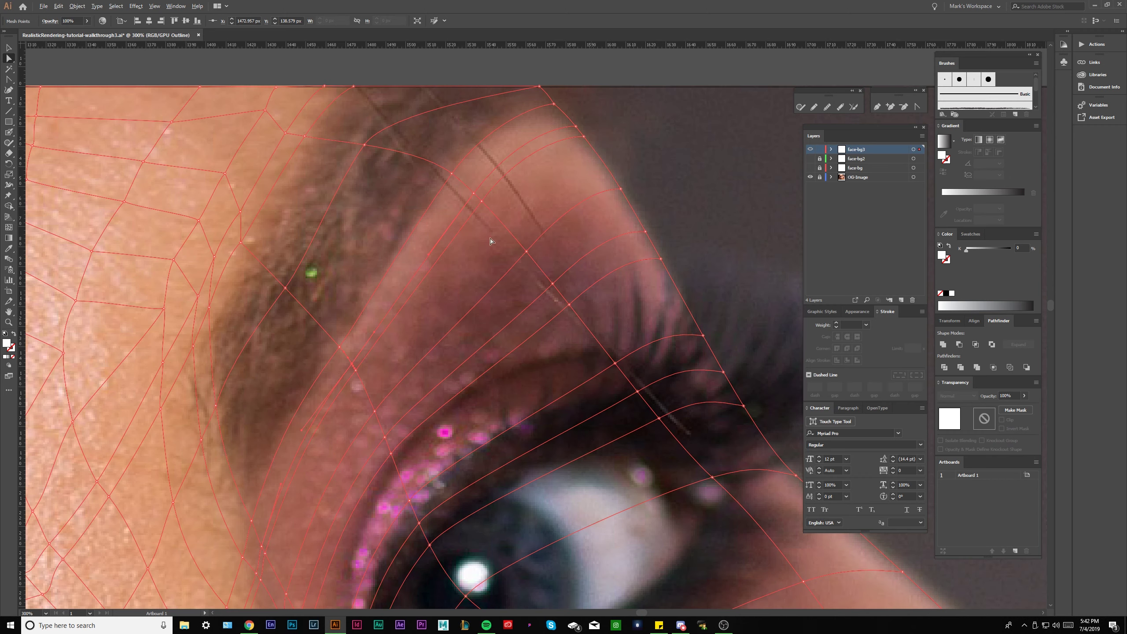
# - Shift the ends of the far eyelid's mesh rows down along the face's outer edge to spread them apart
pyautogui.click(480, 206)
pyautogui.click(481, 200)
pyautogui.moveTo(630, 195); pyautogui.dragTo(662, 318)
pyautogui.click(580, 180)
pyautogui.keyDown('shift'); pyautogui.click(604, 221); pyautogui.keyUp('shift')
pyautogui.scroll(1, 654, 294)
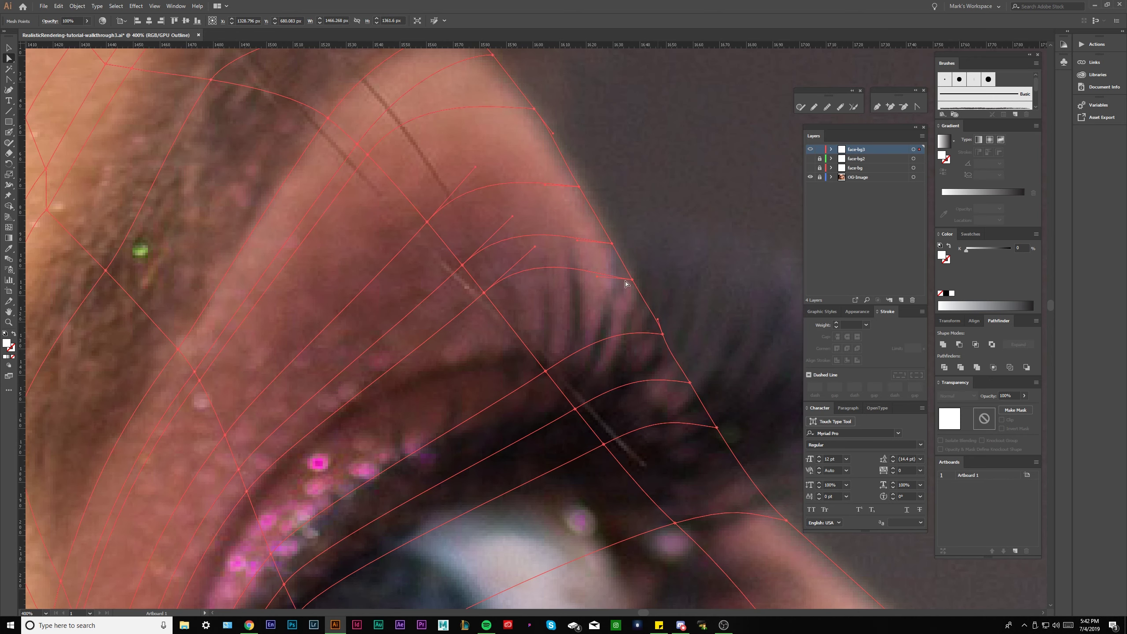
# - Reposition the mesh row ends along the face's outer edge between the far brow's tip and the lashes
pyautogui.scroll(-1, 624, 255)
pyautogui.moveTo(629, 273); pyautogui.dragTo(638, 284)
pyautogui.scroll(1, 608, 223)
pyautogui.click(608, 220)
pyautogui.moveTo(584, 135); pyautogui.dragTo(550, 153)
pyautogui.scroll(-1, 572, 148)
pyautogui.click(563, 147)
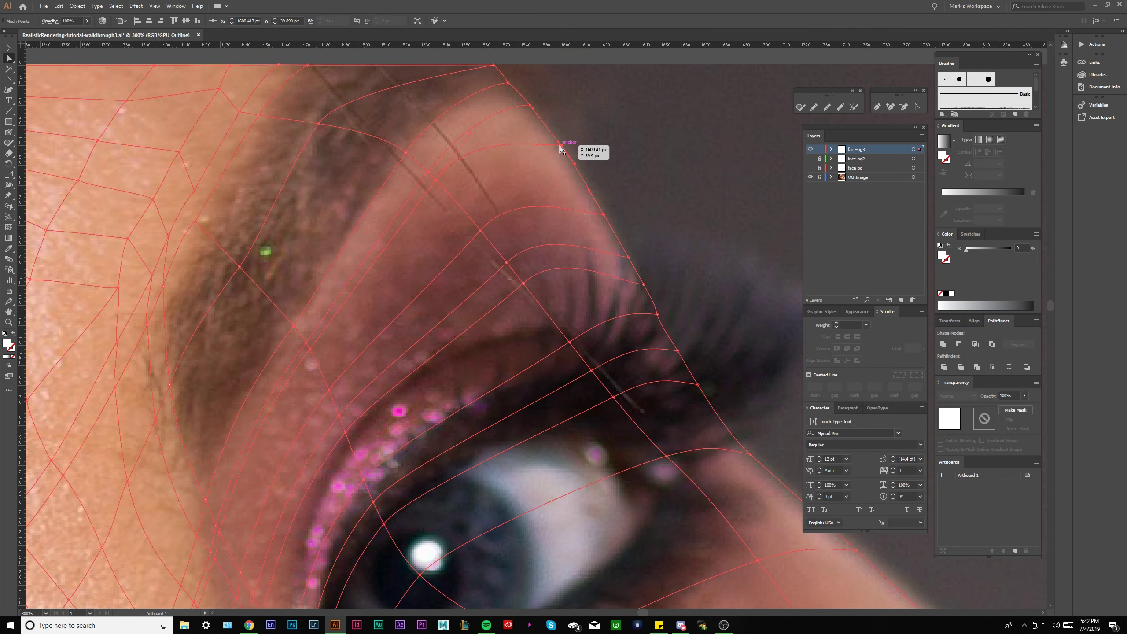
# - Reshape the outer edge's curve beneath the far brow's tip with the Anchor Point tool and deselect the mesh
pyautogui.click(917, 106)
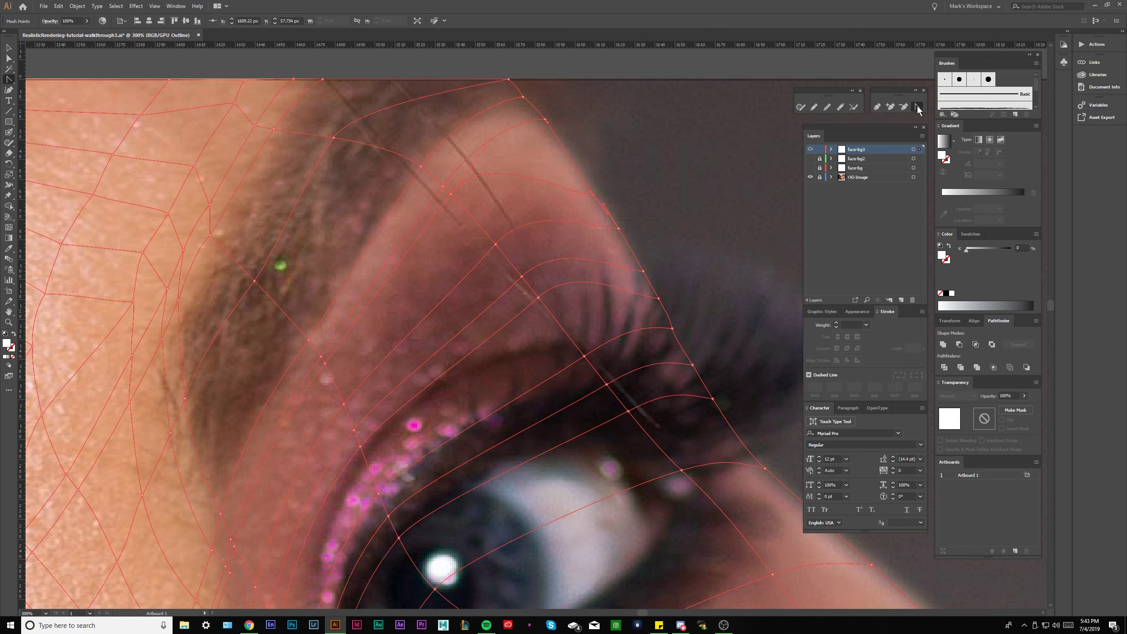
pyautogui.scroll(1, 679, 180)
pyautogui.moveTo(580, 215)
pyautogui.mouseDown()
pyautogui.moveTo(594, 240)
pyautogui.moveTo(586, 230)
pyautogui.mouseUp()
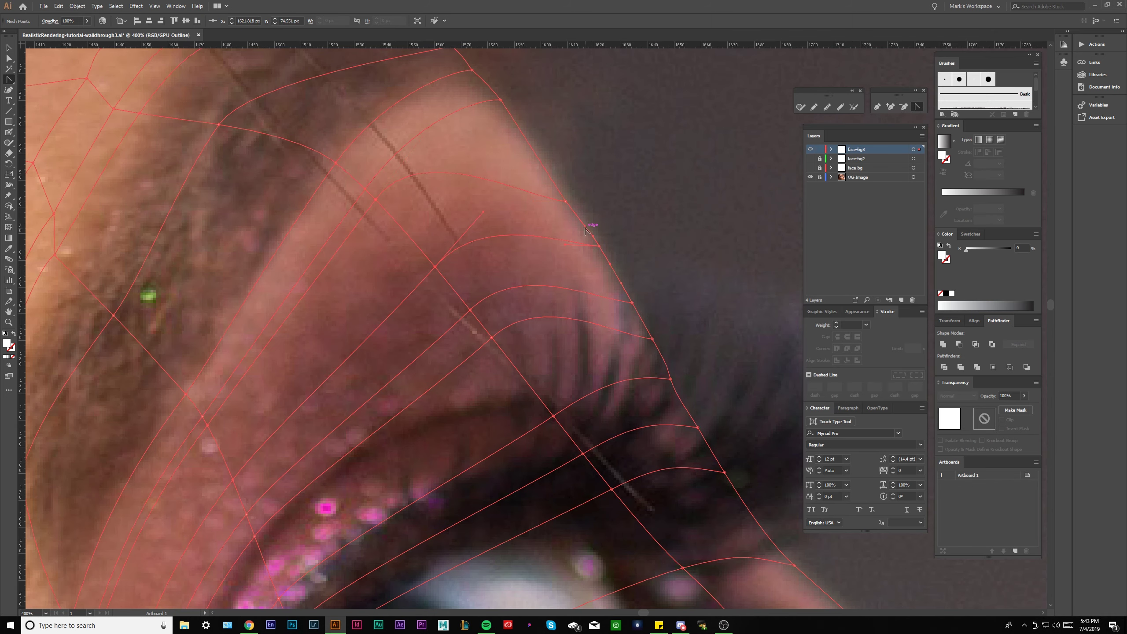
pyautogui.moveTo(532, 202); pyautogui.dragTo(523, 154)
pyautogui.scroll(-2, 524, 149)
pyautogui.scroll(1, 548, 165)
pyautogui.scroll(-3, 550, 175)
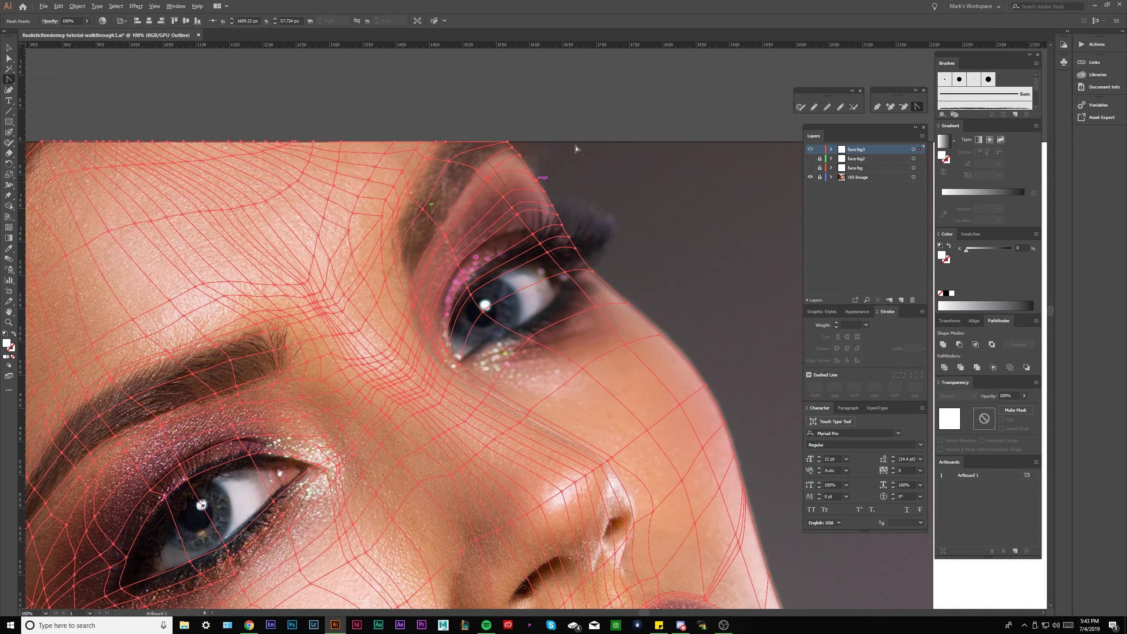
pyautogui.click(576, 148)
pyautogui.scroll(3, 540, 173)
pyautogui.scroll(-2, 556, 227)
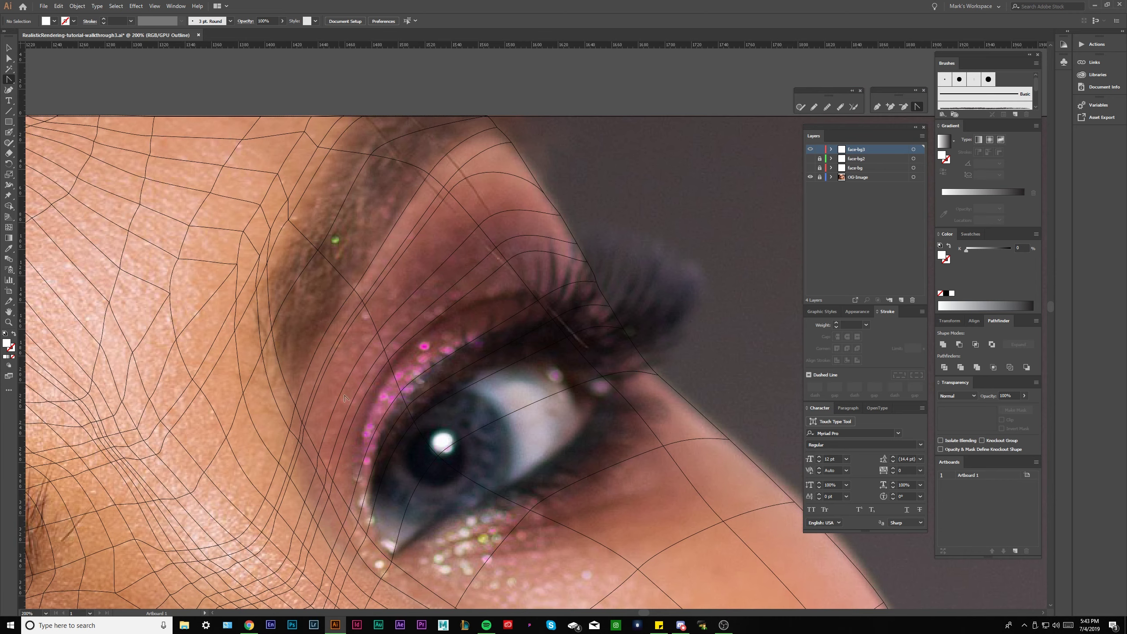
# - Adjust the curve handles of the row crossing the middle of the far upper eyelid and its end point on the outer edge
pyautogui.click(384, 336)
pyautogui.scroll(2, 369, 306)
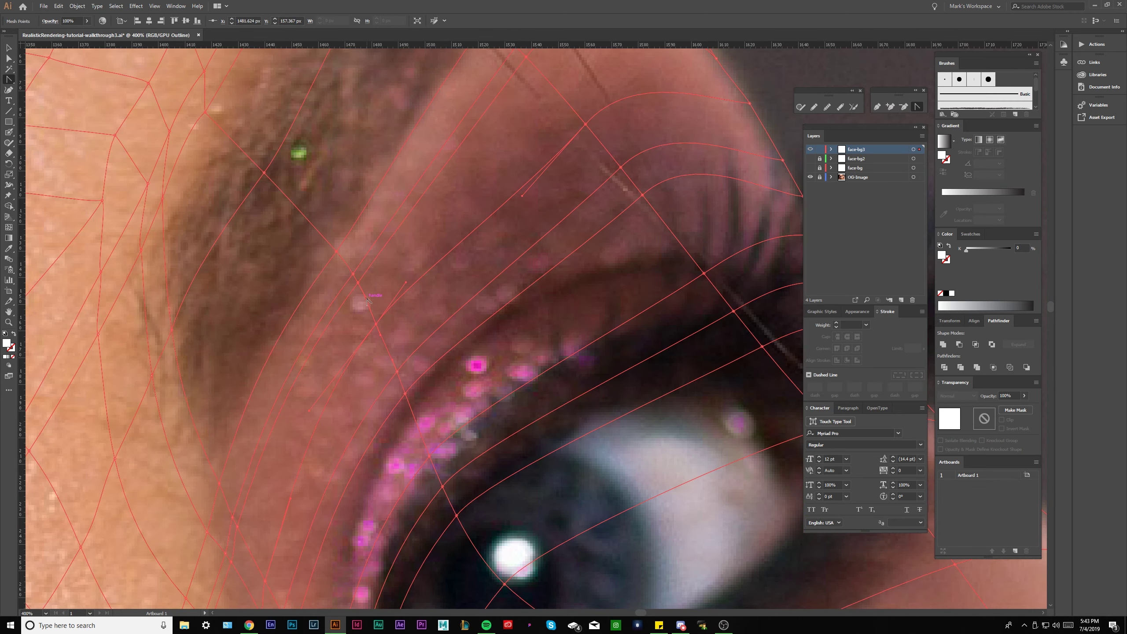
pyautogui.click(372, 314)
pyautogui.scroll(-1, 555, 173)
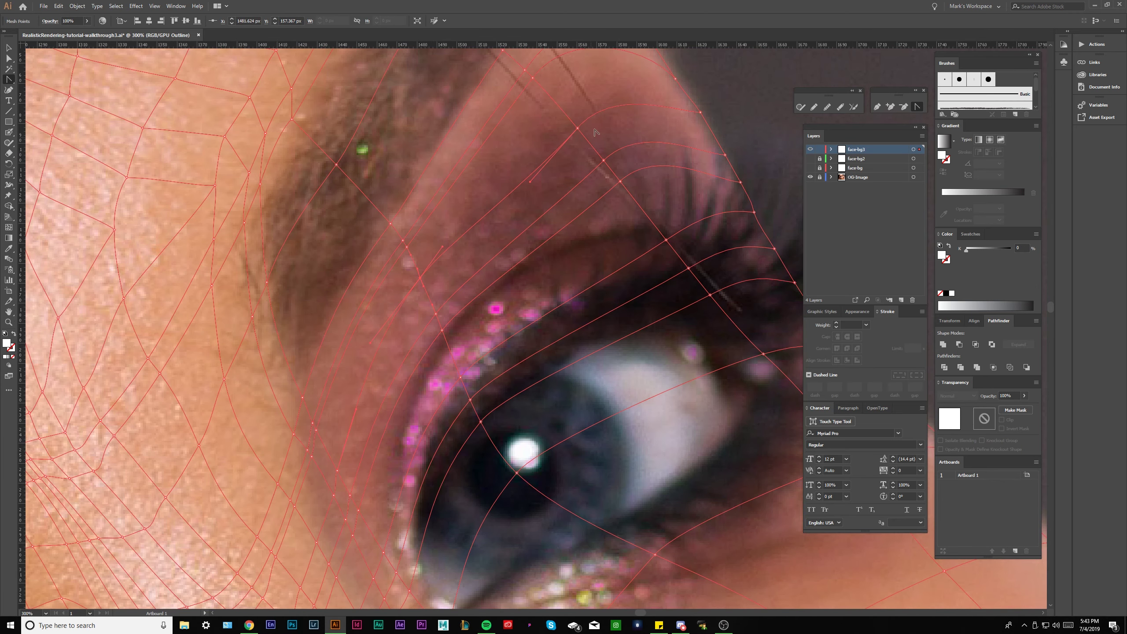
pyautogui.moveTo(578, 131); pyautogui.dragTo(569, 124)
pyautogui.moveTo(561, 131); pyautogui.dragTo(525, 181)
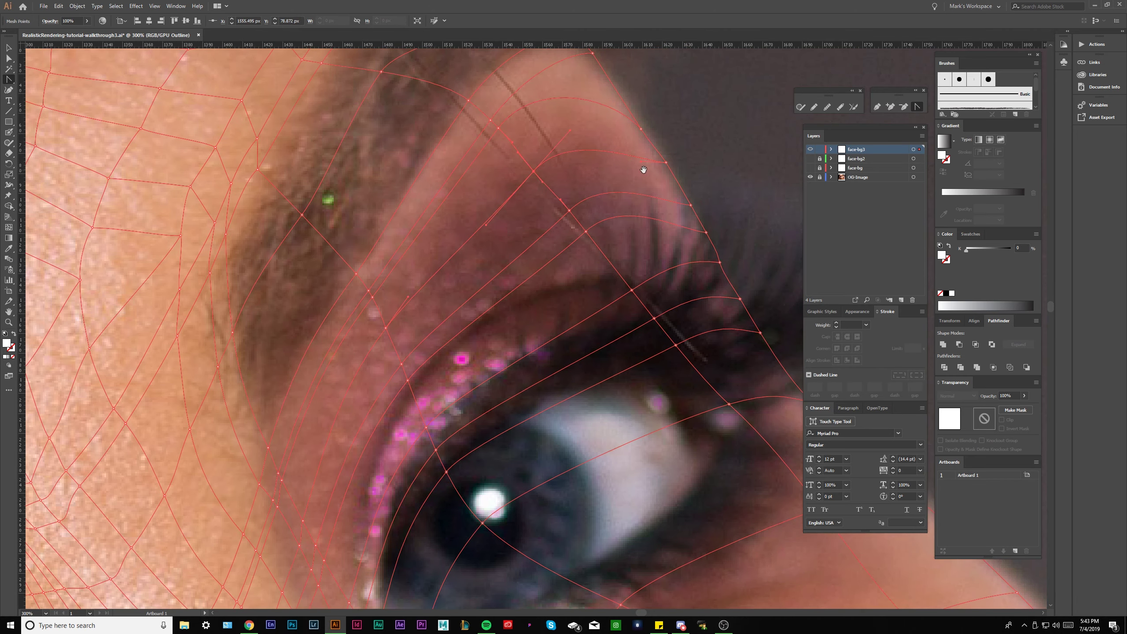
pyautogui.keyDown('ctrl'); pyautogui.click(667, 164); pyautogui.keyUp('ctrl')
pyautogui.moveTo(641, 161); pyautogui.dragTo(643, 154)
pyautogui.scroll(-1, 590, 153)
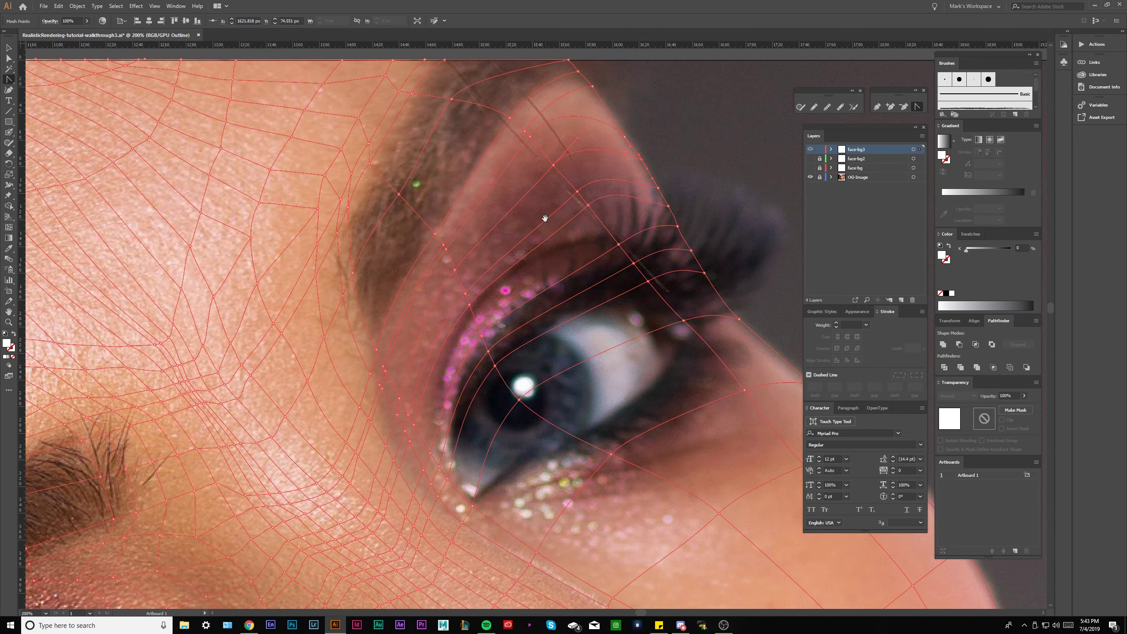
# - Examine the mesh rows around the far eye, from the eyebrow and lashes to the inner corner
pyautogui.moveTo(543, 214); pyautogui.dragTo(526, 230)
pyautogui.scroll(1, 427, 284)
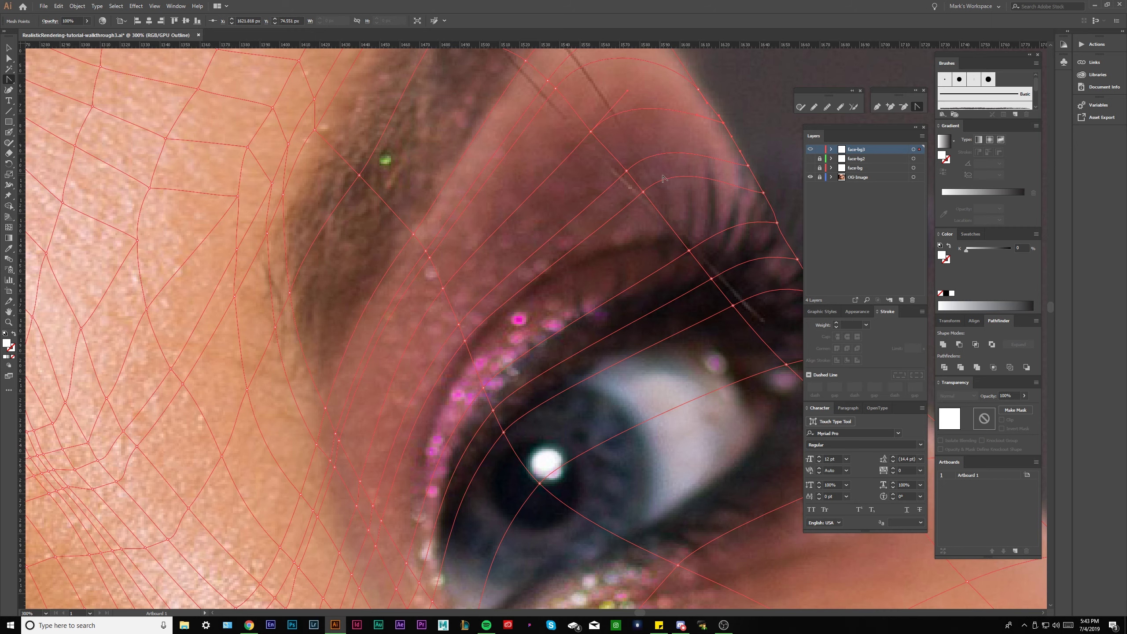
pyautogui.moveTo(524, 292); pyautogui.dragTo(537, 256)
pyautogui.scroll(-2, 425, 369)
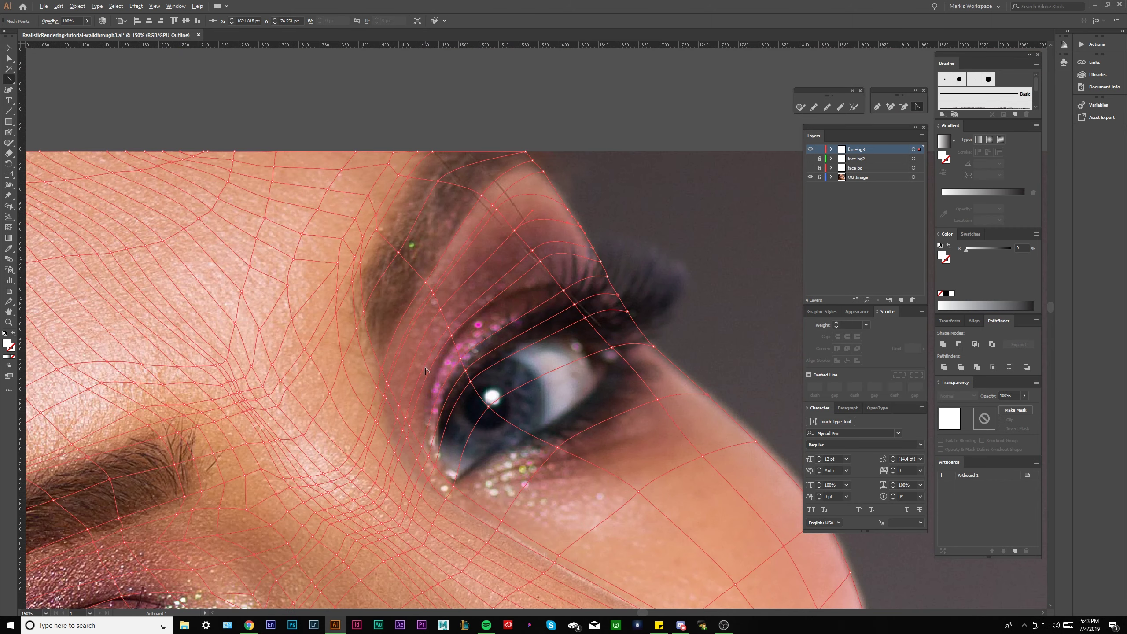
pyautogui.scroll(1, 425, 370)
pyautogui.scroll(1, 432, 375)
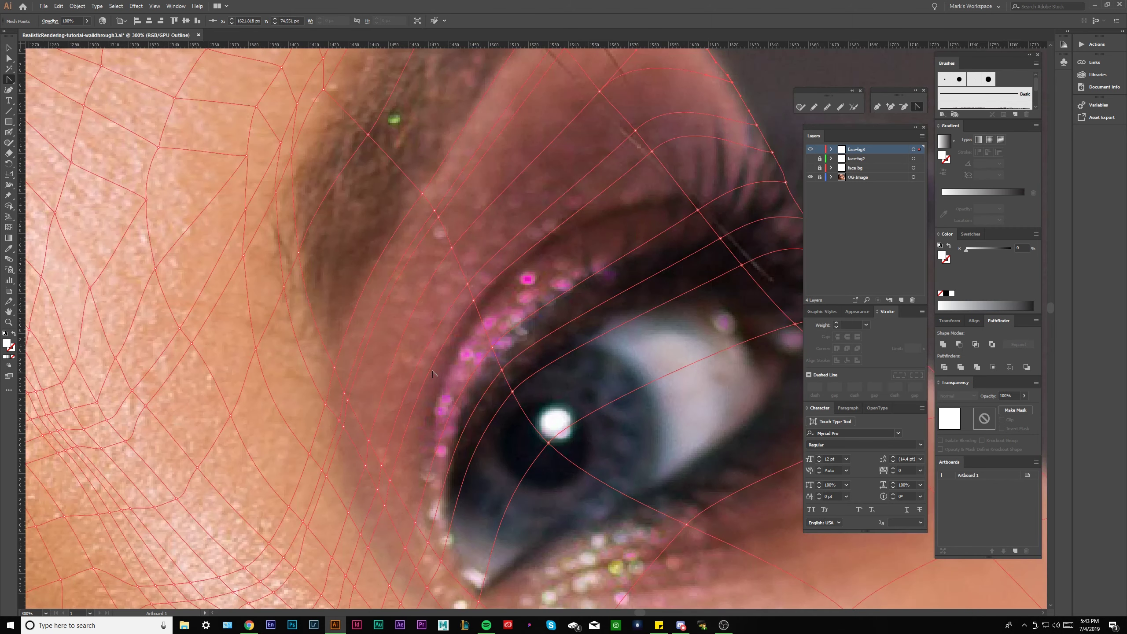
pyautogui.scroll(-1, 462, 333)
pyautogui.scroll(1, 619, 235)
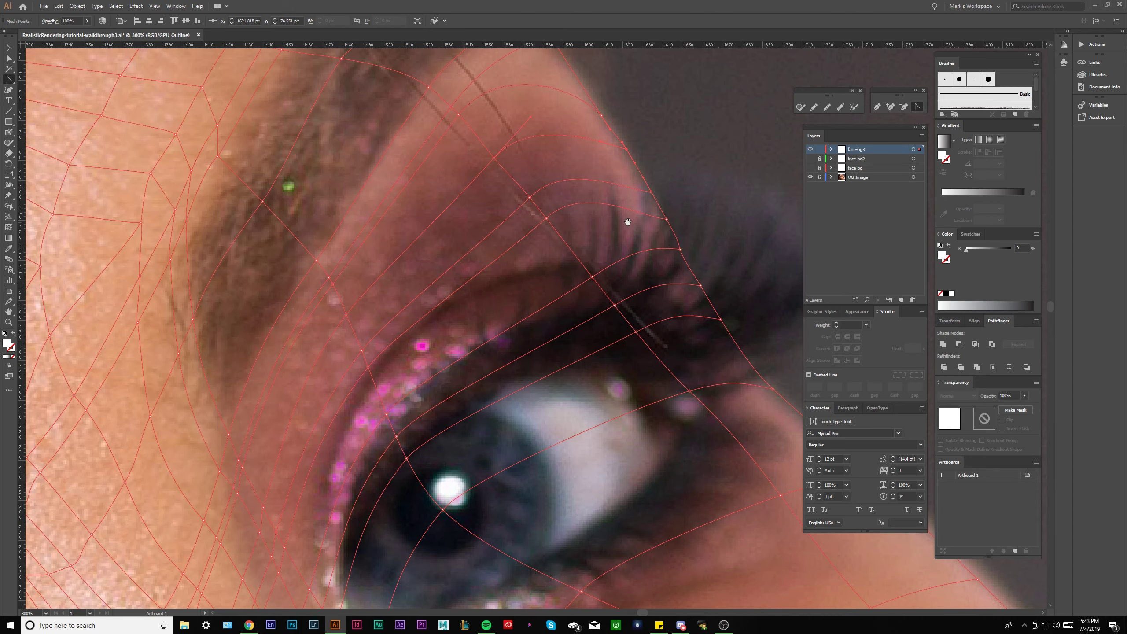
pyautogui.scroll(-1, 597, 226)
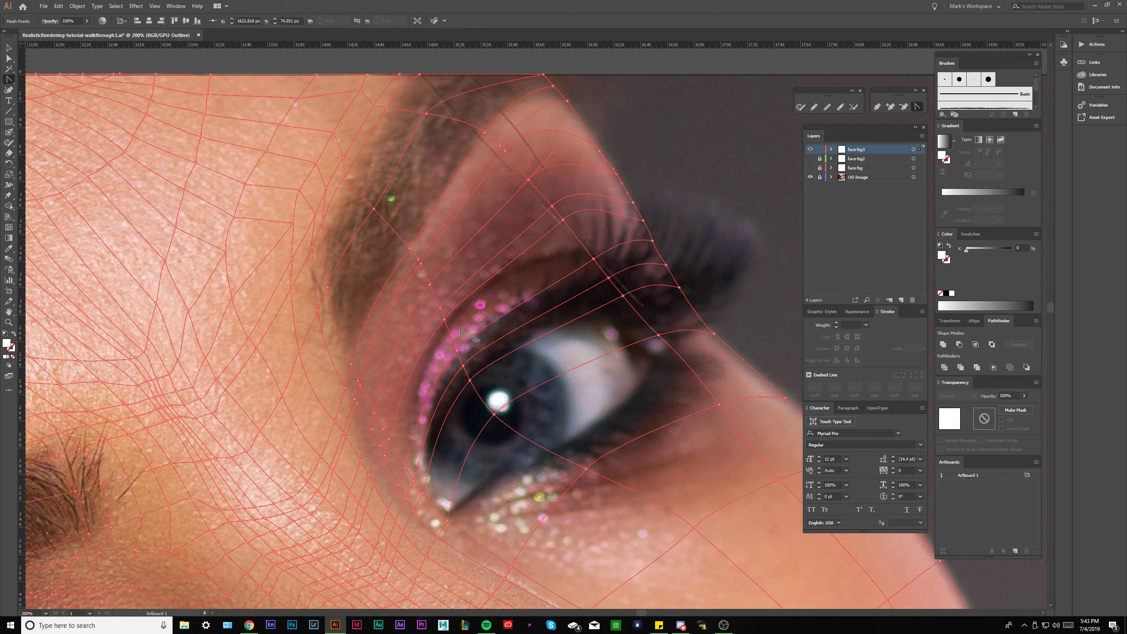
# - Move the eyelid row's middle point onto the far eyelid crease and bend the row's curve along the crease
pyautogui.scroll(1, 538, 238)
pyautogui.moveTo(537, 235); pyautogui.dragTo(546, 265)
pyautogui.moveTo(500, 308); pyautogui.dragTo(458, 293)
pyautogui.moveTo(579, 272); pyautogui.dragTo(509, 286)
pyautogui.hscroll(1, 500, 278)
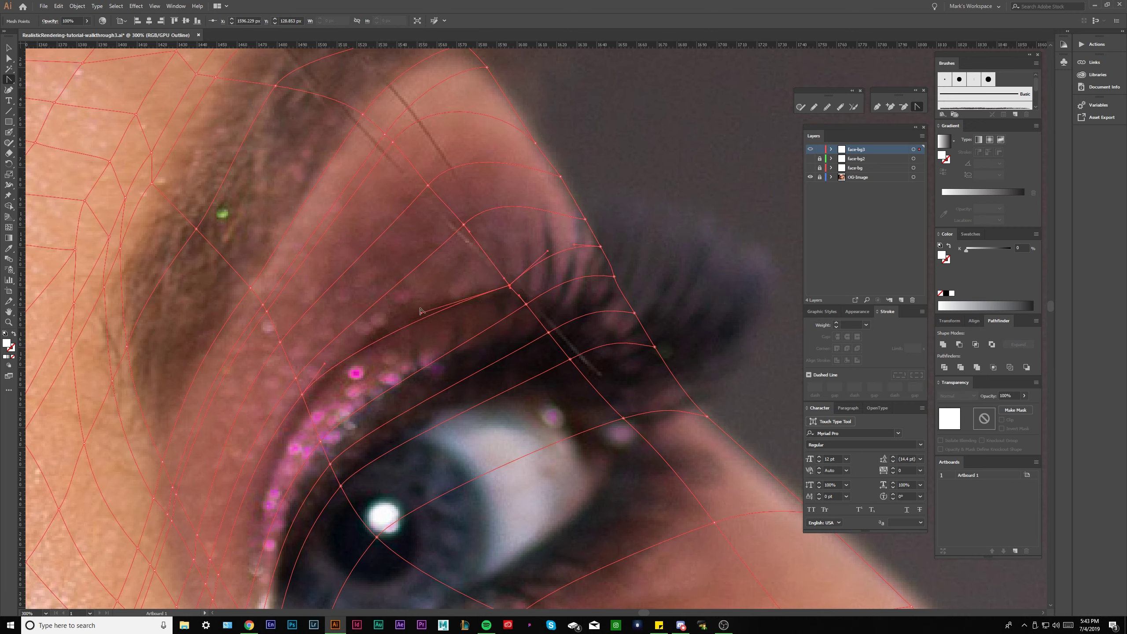
pyautogui.moveTo(420, 315); pyautogui.dragTo(391, 297)
# - Reposition the crease row's end point on the face's outer edge beside the lashes and adjust the neighbouring edge points
pyautogui.hscroll(1, 600, 278)
pyautogui.scroll(-1, 599, 276)
pyautogui.scroll(1, 599, 276)
pyautogui.keyDown('ctrl'); pyautogui.click(615, 325); pyautogui.keyUp('ctrl')
pyautogui.keyDown('ctrl'); pyautogui.click(594, 287); pyautogui.keyUp('ctrl')
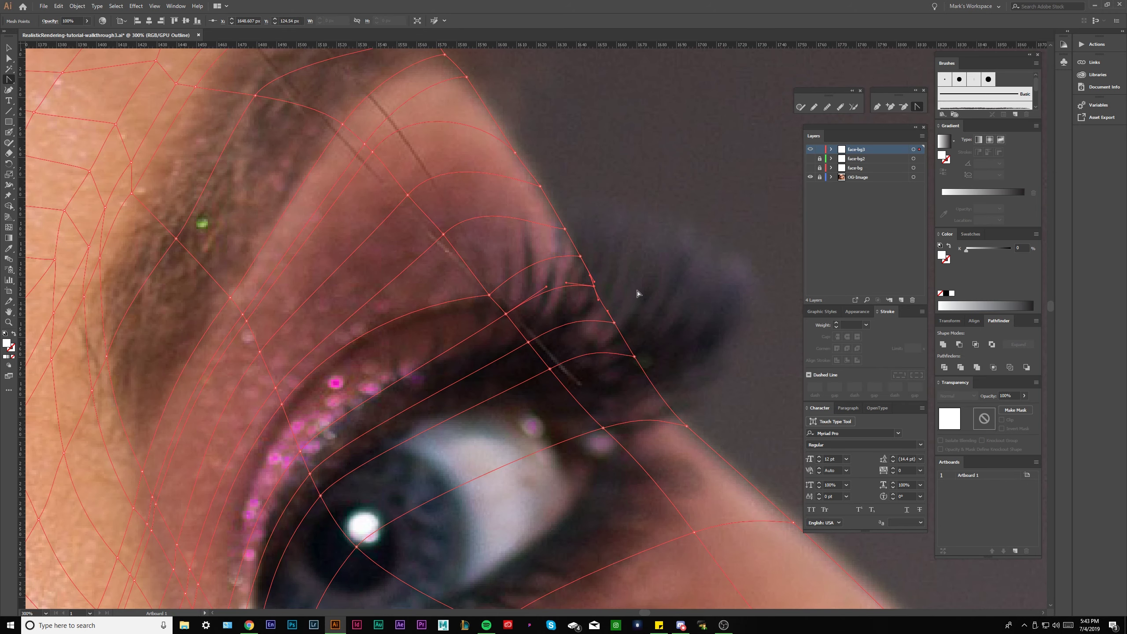
pyautogui.moveTo(618, 330); pyautogui.dragTo(624, 339)
pyautogui.moveTo(589, 254); pyautogui.dragTo(612, 283)
pyautogui.scroll(2, 622, 306)
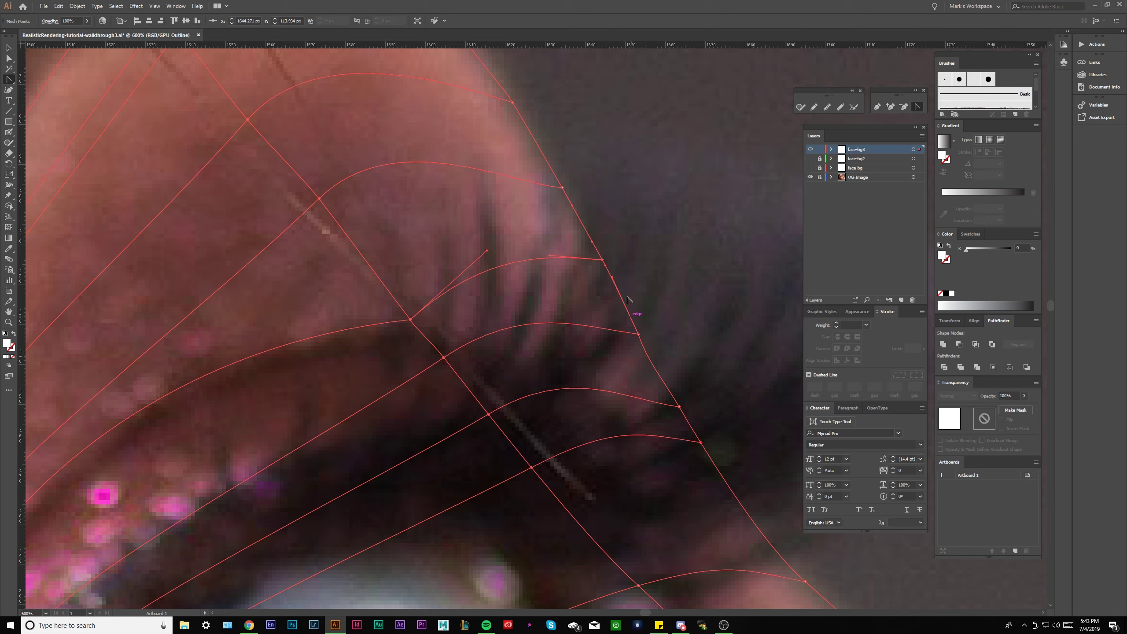
pyautogui.click(622, 300)
pyautogui.scroll(-1, 620, 298)
pyautogui.click(608, 275)
pyautogui.moveTo(619, 274); pyautogui.dragTo(591, 246)
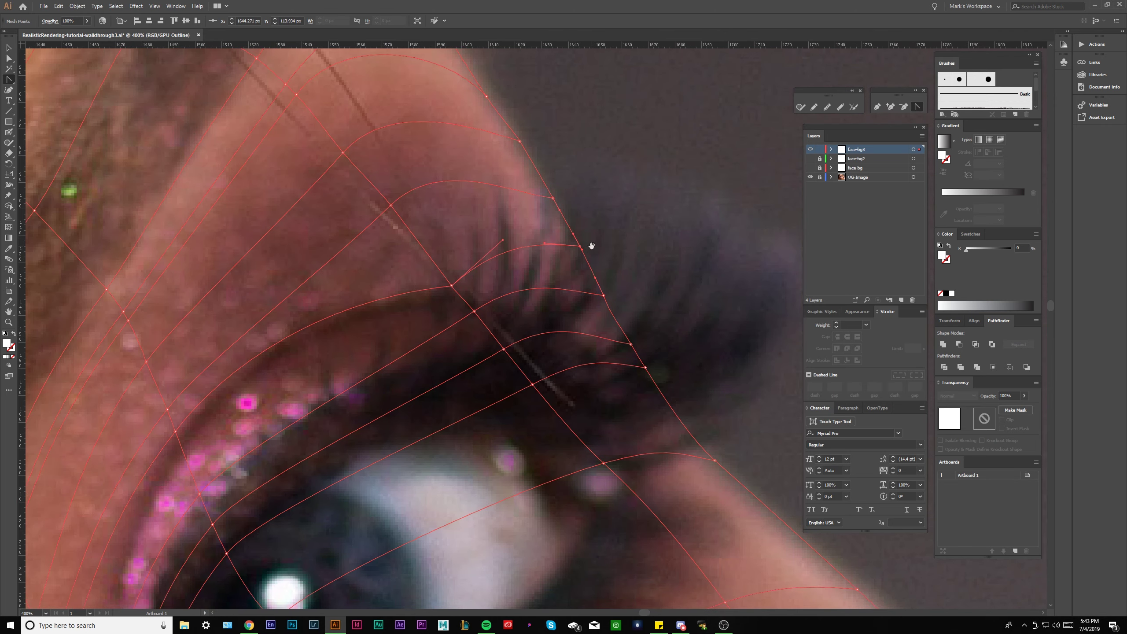
# - Shift the ends of the rows below the crease down the outer edge towards the far eye's outer corner
pyautogui.moveTo(642, 371); pyautogui.dragTo(680, 420)
pyautogui.moveTo(717, 464); pyautogui.dragTo(767, 508)
pyautogui.moveTo(639, 355); pyautogui.dragTo(664, 379)
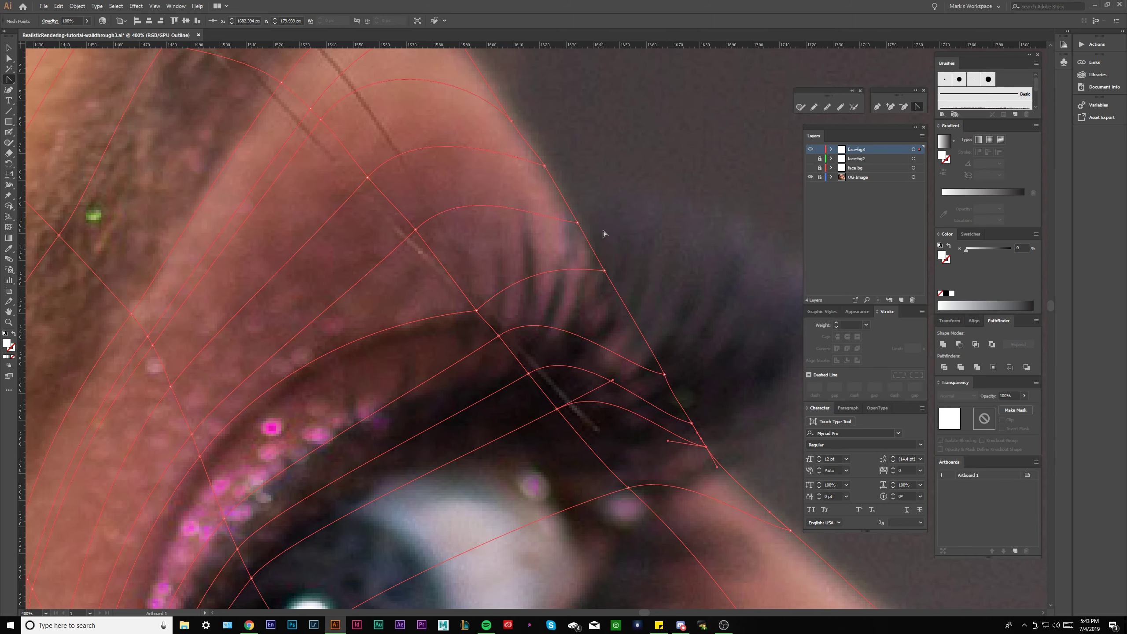
pyautogui.click(605, 272)
pyautogui.moveTo(605, 271); pyautogui.dragTo(621, 309)
pyautogui.moveTo(661, 368); pyautogui.dragTo(651, 347)
pyautogui.moveTo(674, 337); pyautogui.dragTo(649, 365)
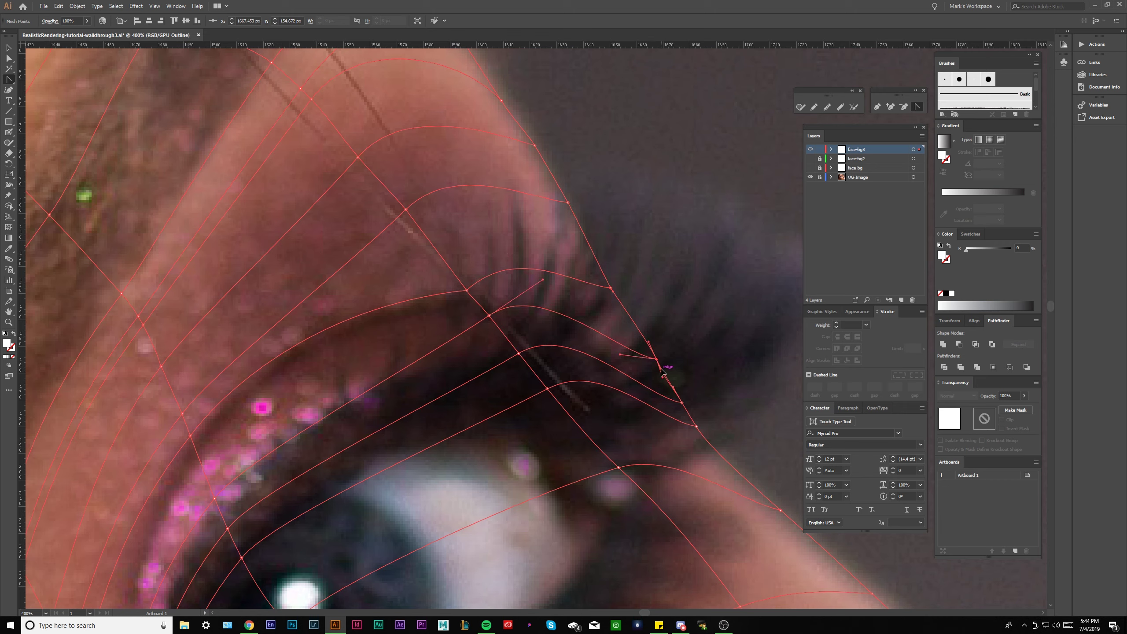
# - Lower the crease row's end point along the outer edge and extend its curve across the lashes
pyautogui.moveTo(656, 360); pyautogui.dragTo(695, 425)
pyautogui.moveTo(670, 376); pyautogui.dragTo(679, 393)
pyautogui.moveTo(591, 295); pyautogui.dragTo(634, 324)
pyautogui.moveTo(512, 238); pyautogui.dragTo(574, 284)
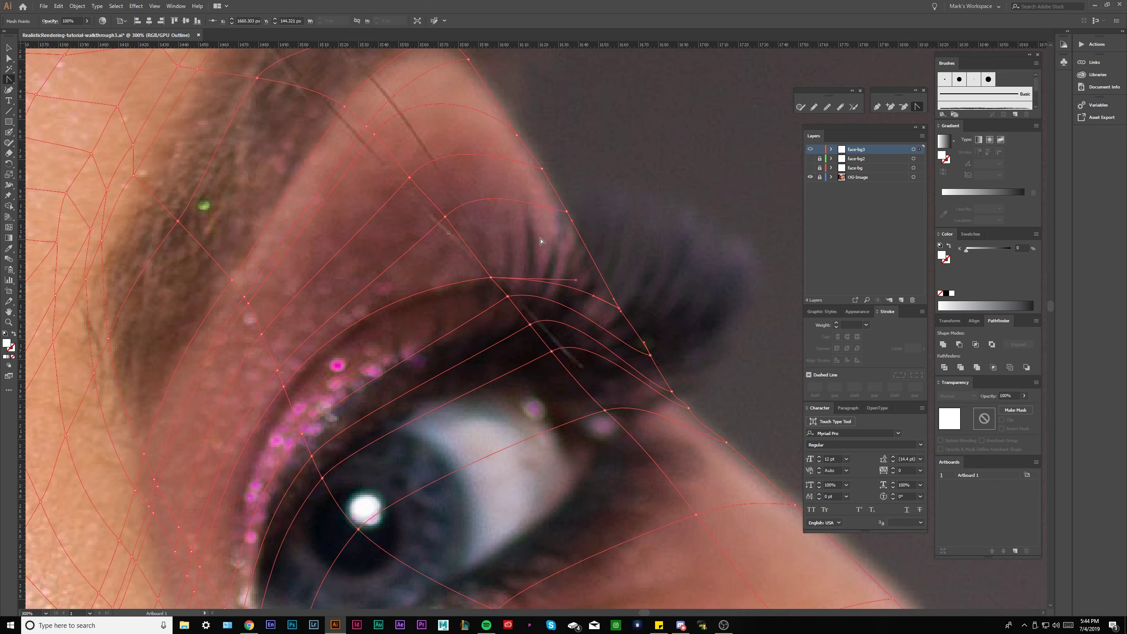
pyautogui.scroll(-1, 596, 335)
pyautogui.keyDown('ctrl'); pyautogui.click(575, 303); pyautogui.keyUp('ctrl')
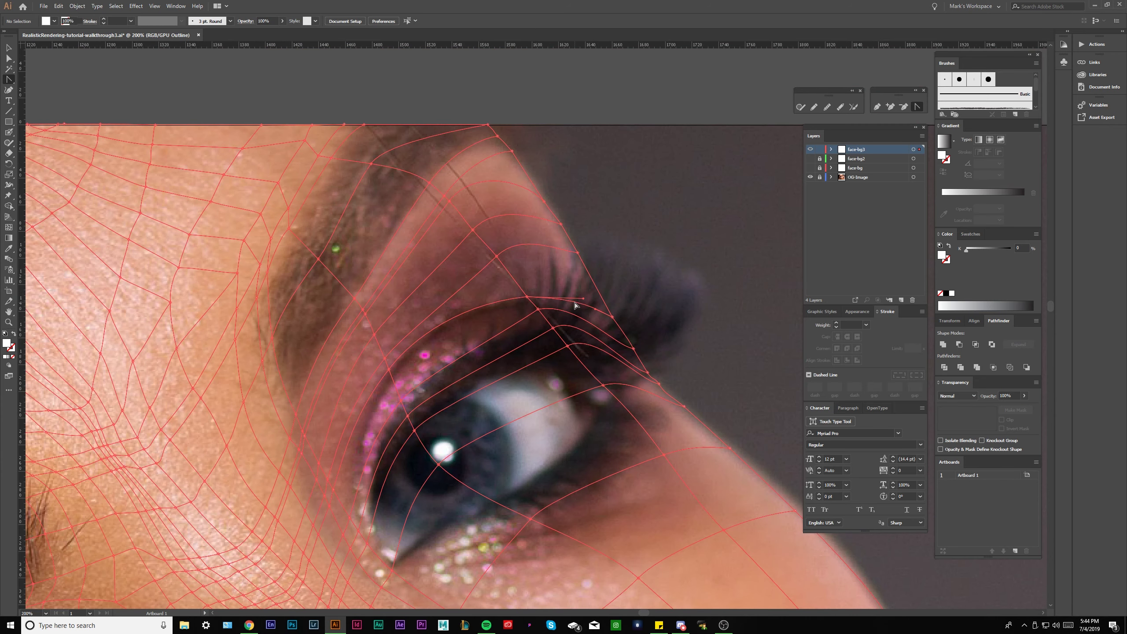
# - Lower the end of the row just above the crease along the outer edge and smooth its curve over the eyelid
pyautogui.moveTo(497, 286); pyautogui.dragTo(528, 291)
pyautogui.scroll(1, 622, 259)
pyautogui.click(528, 261)
pyautogui.moveTo(602, 259); pyautogui.dragTo(615, 291)
pyautogui.moveTo(518, 230); pyautogui.dragTo(571, 242)
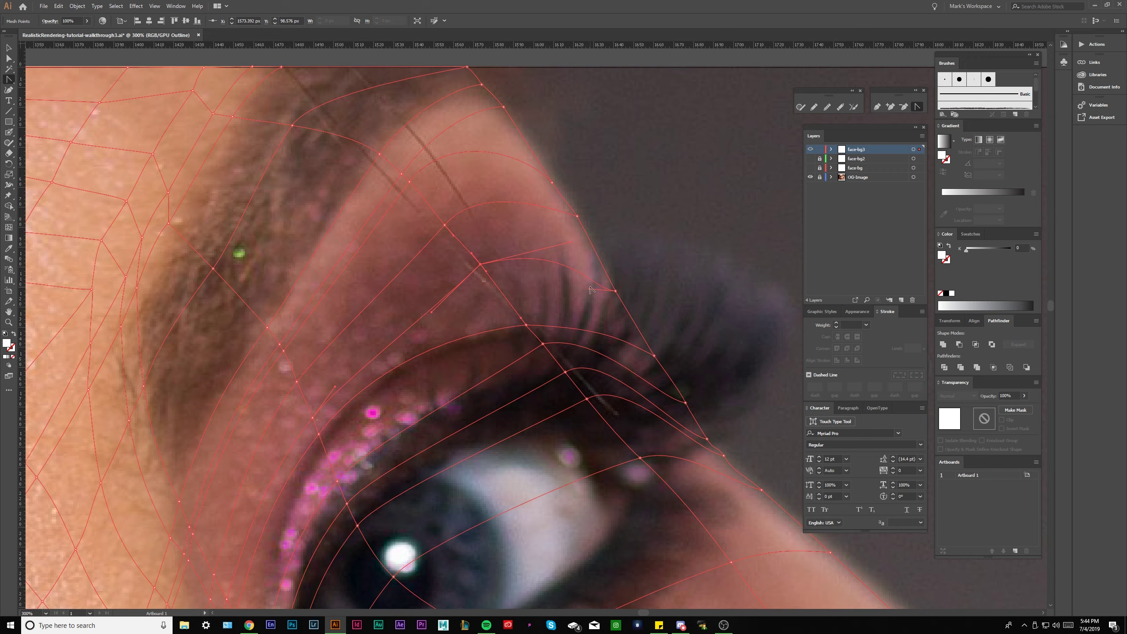
pyautogui.moveTo(588, 291); pyautogui.dragTo(526, 227)
# - Deselect the mesh and review how its rows flow over the far eyelid in relation to the whole upper face
pyautogui.hotkey('ctrl', 'shift', 'a')
pyautogui.scroll(-3, 526, 227)
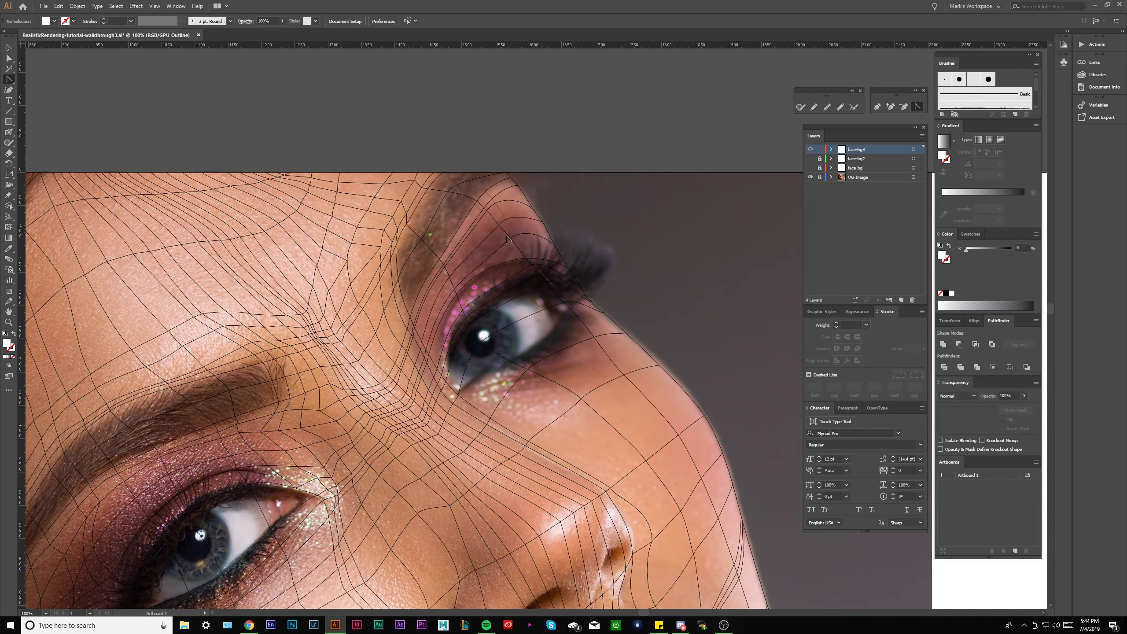
pyautogui.scroll(2, 508, 239)
pyautogui.click(600, 292)
pyautogui.scroll(-3, 600, 291)
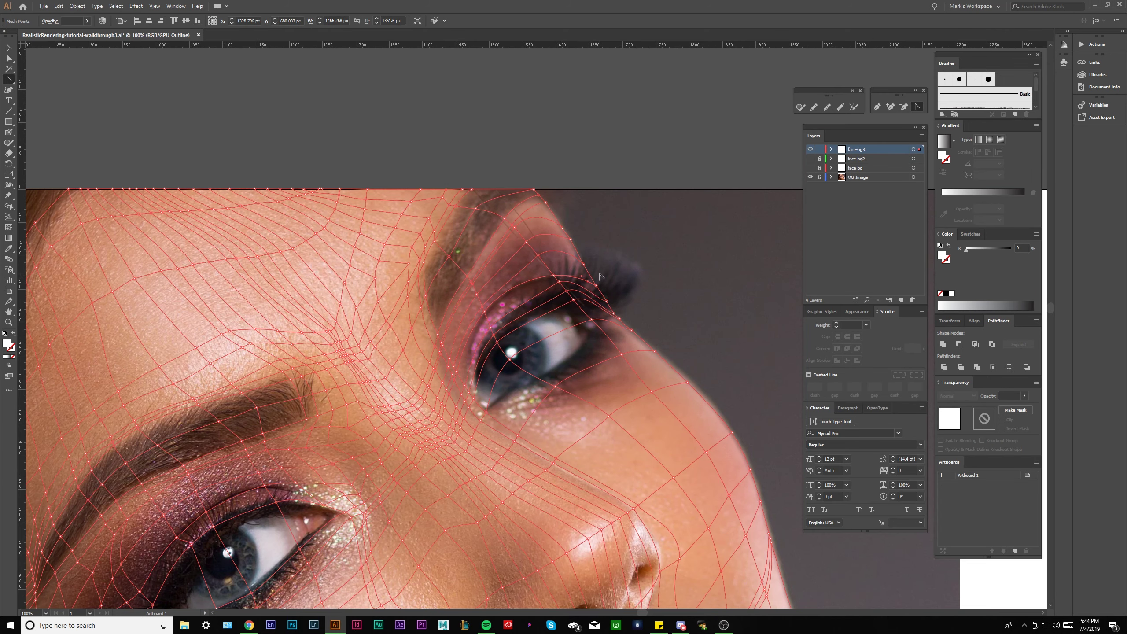
pyautogui.scroll(3, 601, 285)
pyautogui.hotkey('ctrl', 'shift', 'a')
pyautogui.moveTo(556, 314); pyautogui.dragTo(572, 283)
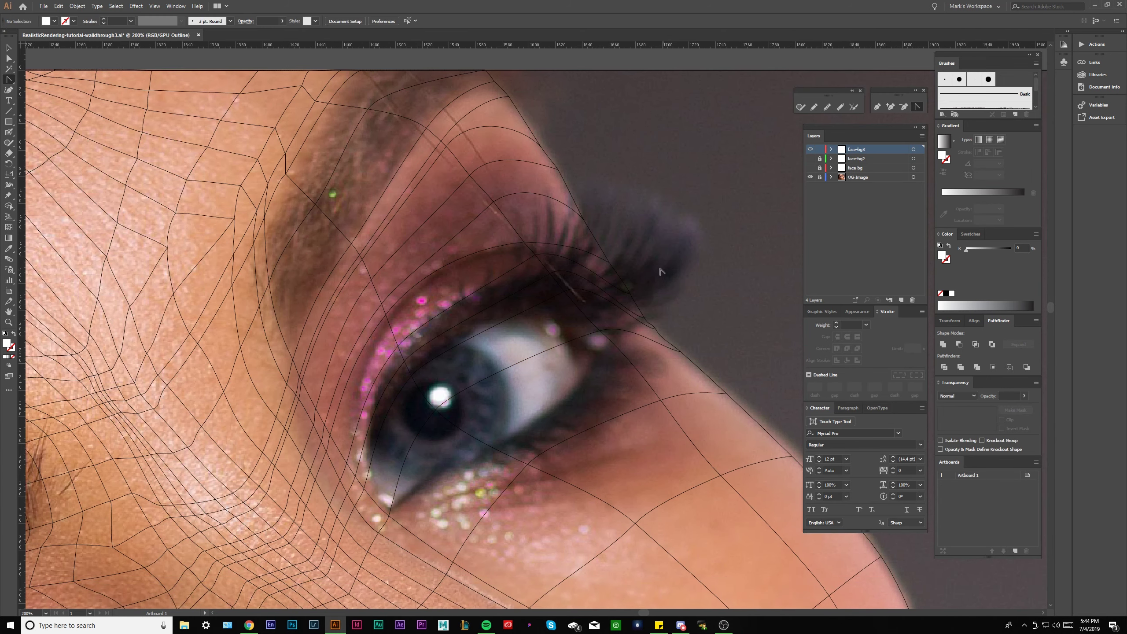
# - Adjust the points and handles of the row below the crease so it follows the pink glitter line to the outer edge
pyautogui.click(557, 245)
pyautogui.moveTo(440, 308); pyautogui.dragTo(479, 275)
pyautogui.scroll(1, 429, 273)
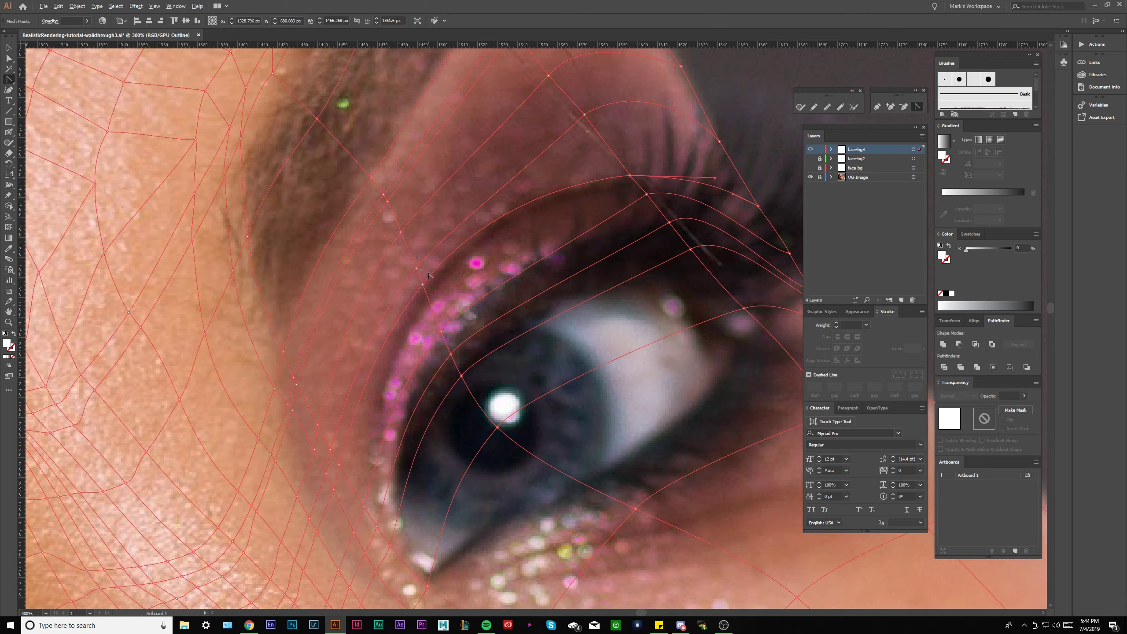
pyautogui.scroll(-2, 420, 292)
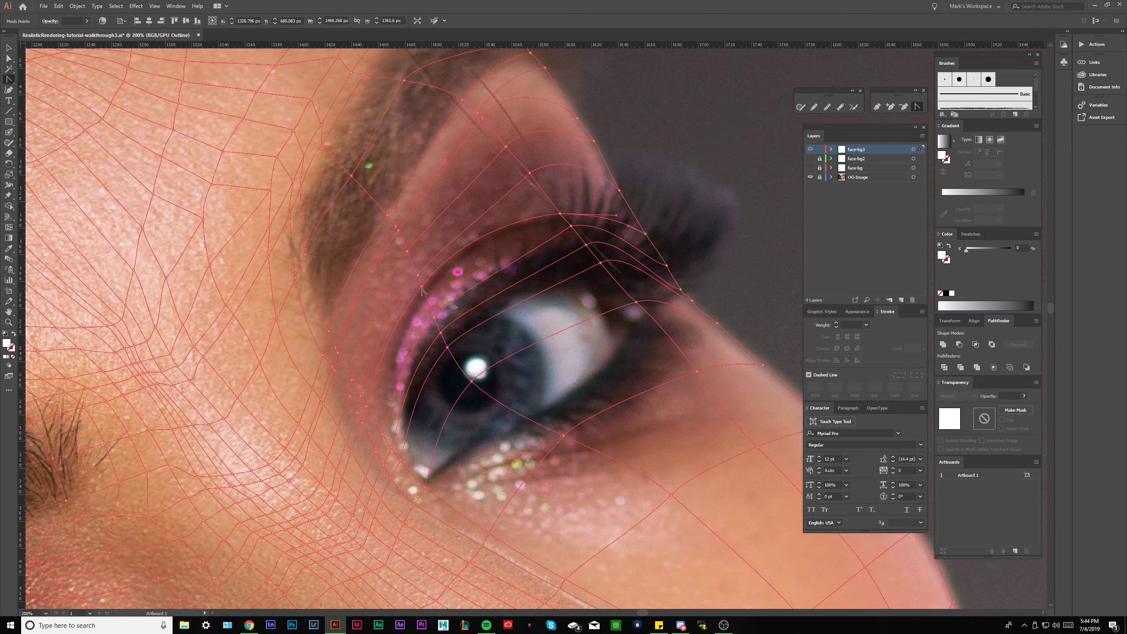
pyautogui.scroll(2, 428, 281)
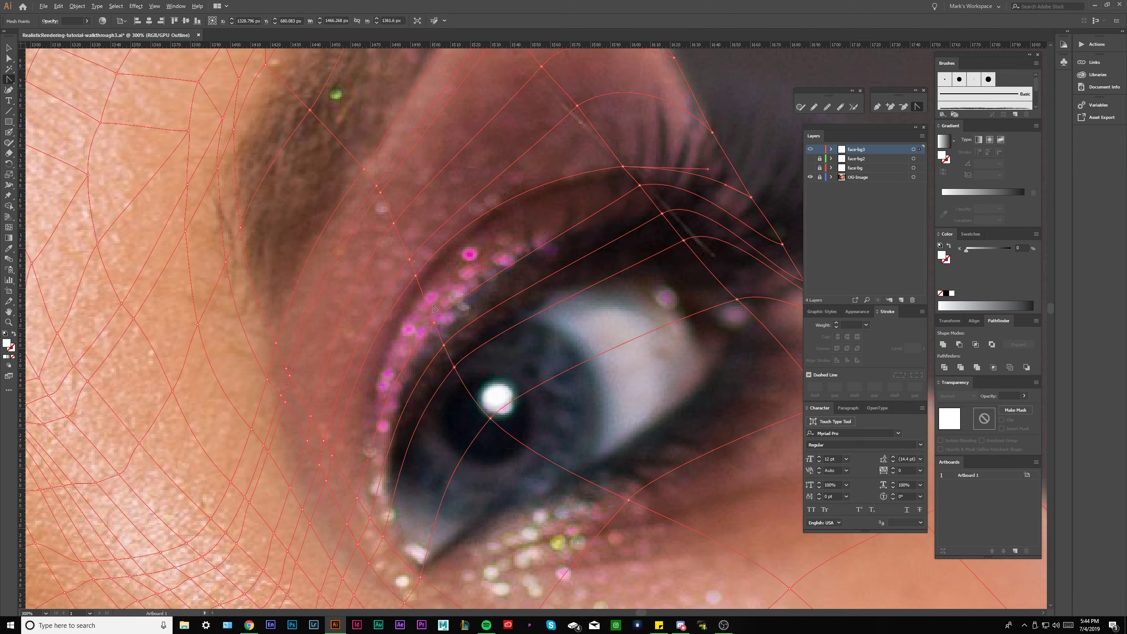
pyautogui.moveTo(463, 312); pyautogui.dragTo(476, 284)
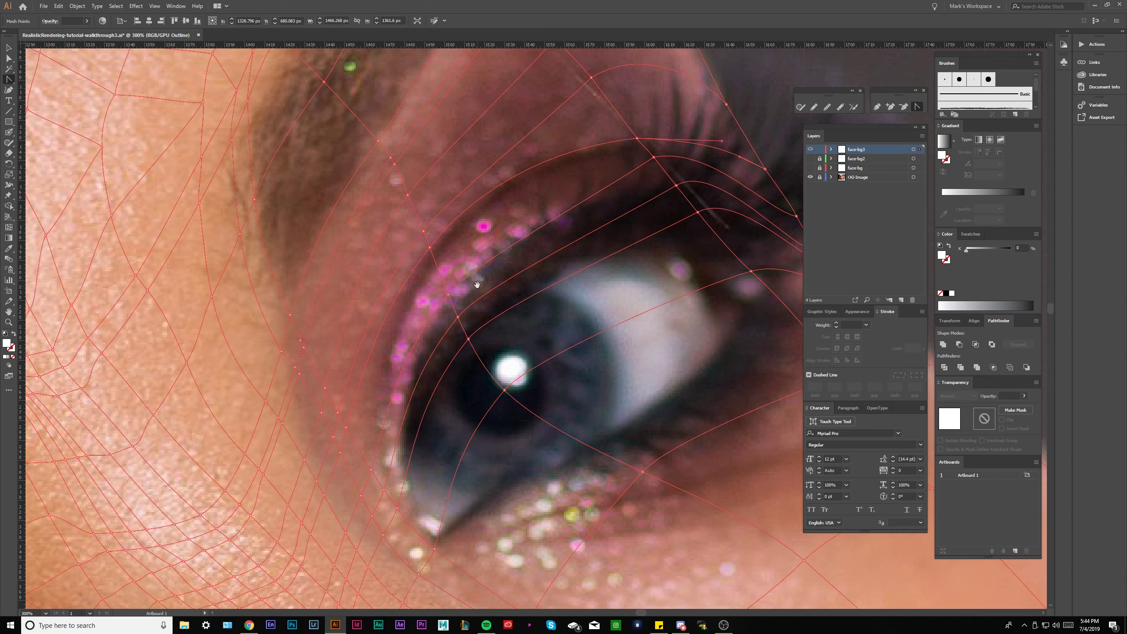
pyautogui.scroll(2, 441, 284)
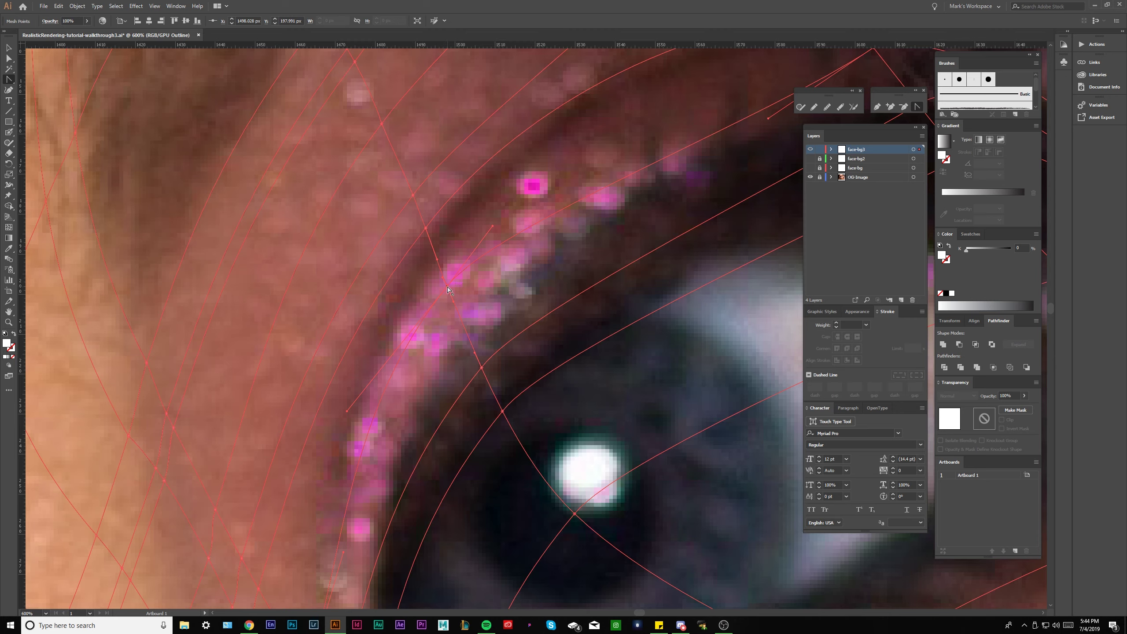
pyautogui.scroll(-2, 507, 256)
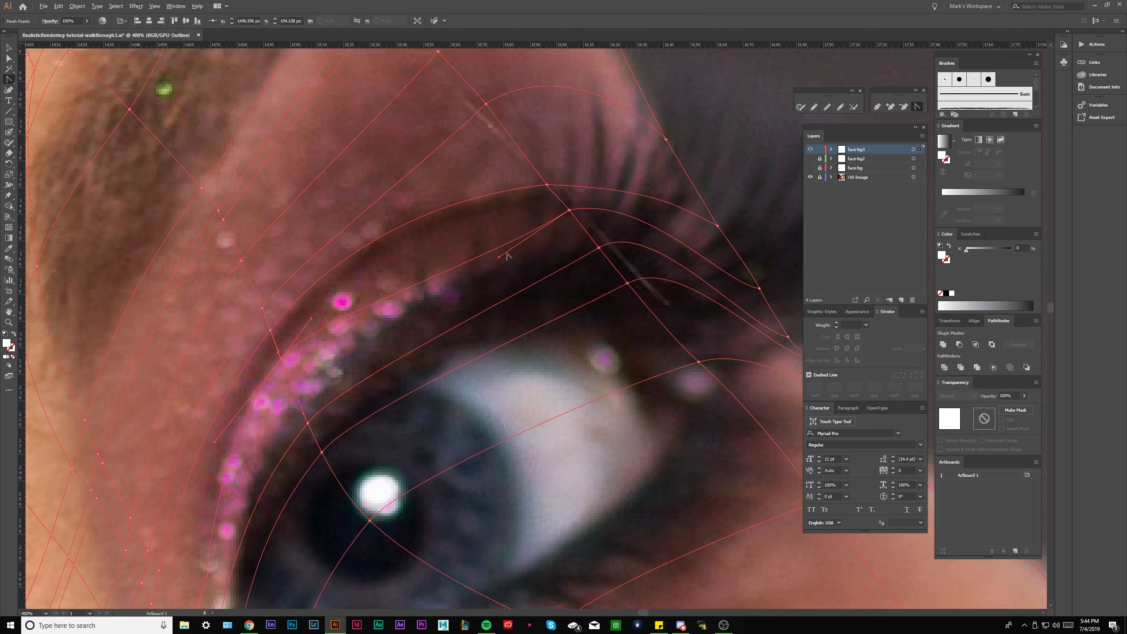
pyautogui.moveTo(506, 253); pyautogui.dragTo(479, 219)
pyautogui.scroll(-1, 478, 222)
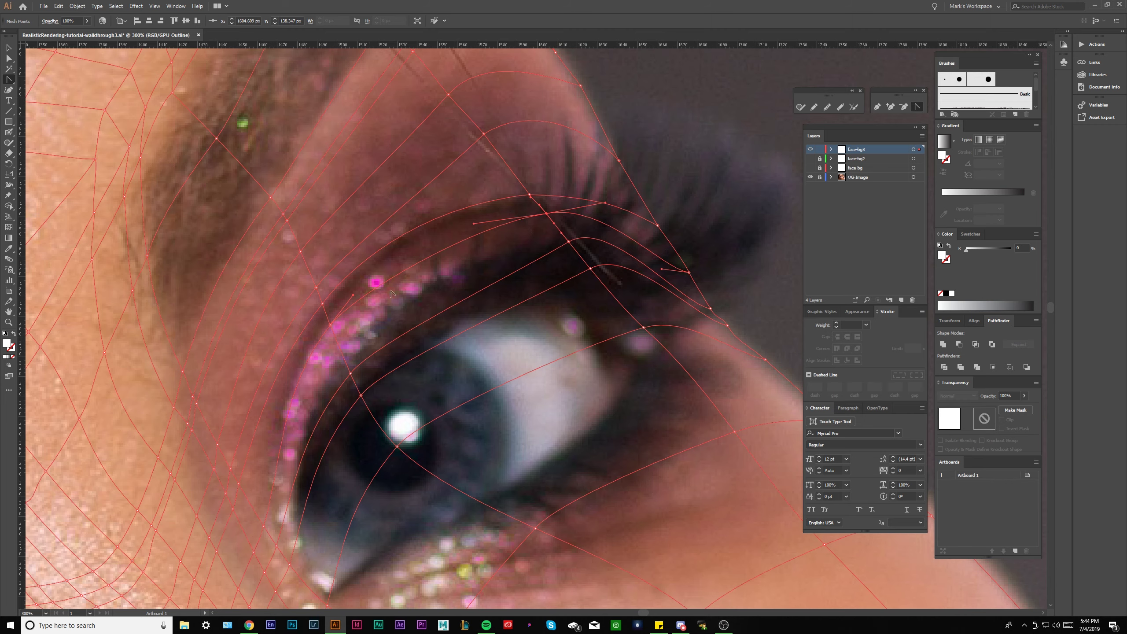
pyautogui.moveTo(696, 269); pyautogui.dragTo(646, 253)
pyautogui.keyDown('ctrl'); pyautogui.click(531, 216); pyautogui.keyUp('ctrl')
# - Adjust the inner-corner point and handles of the lash-line row so it curves down along the upper lid's inner edge
pyautogui.moveTo(378, 369); pyautogui.dragTo(420, 347)
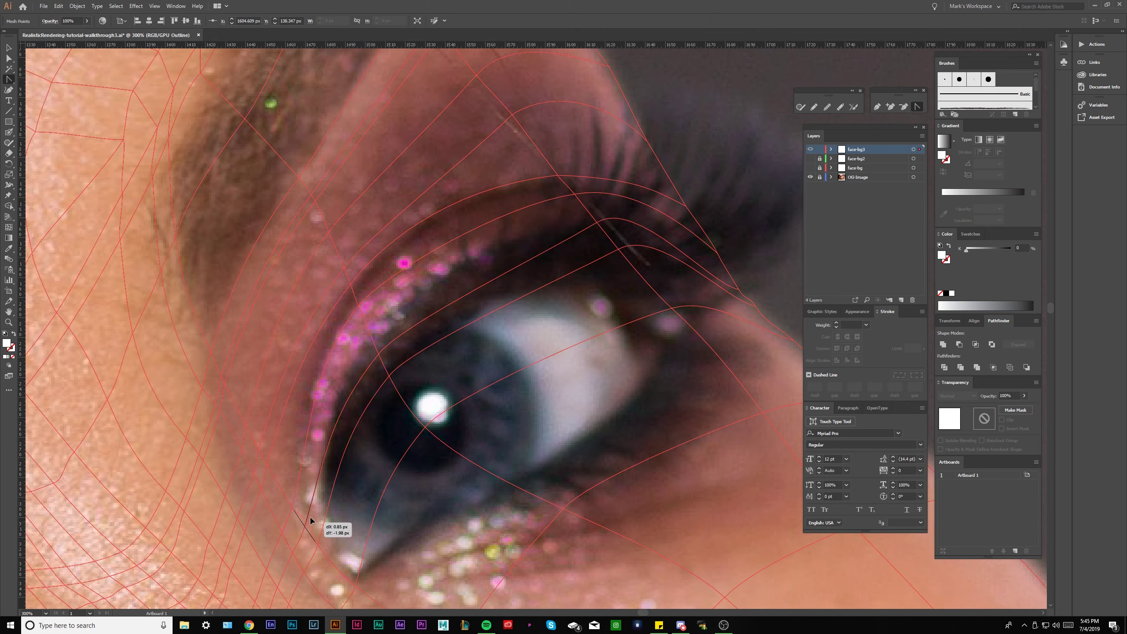
pyautogui.click(329, 542)
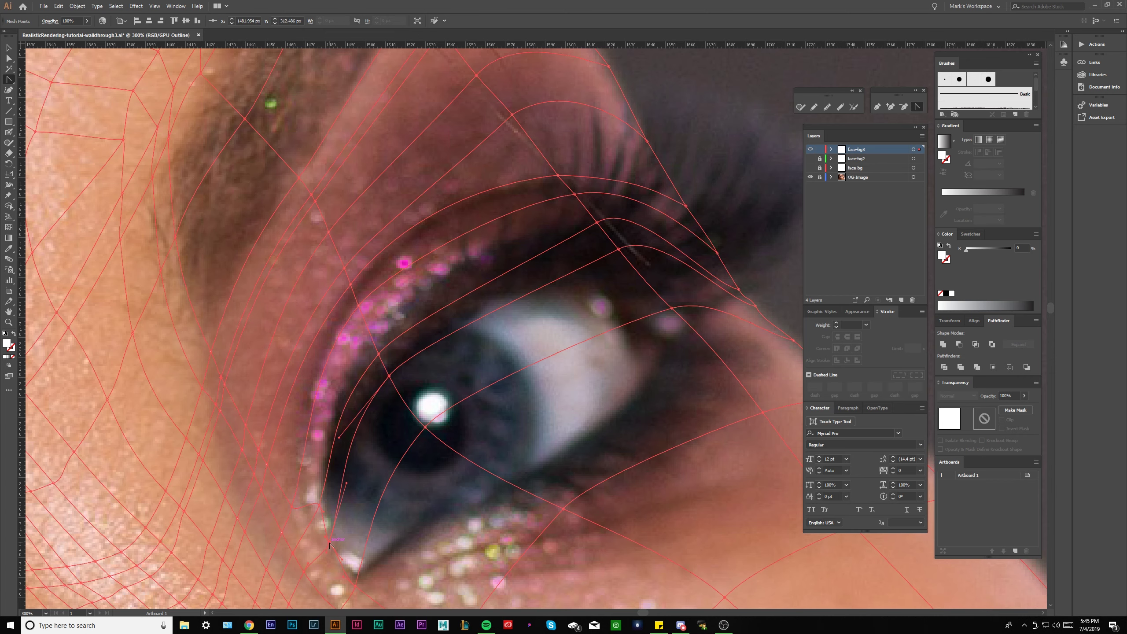
pyautogui.moveTo(336, 453); pyautogui.dragTo(351, 407)
pyautogui.keyDown('ctrl'); pyautogui.click(342, 470); pyautogui.keyUp('ctrl')
pyautogui.moveTo(372, 445); pyautogui.dragTo(373, 430)
pyautogui.scroll(2, 339, 457)
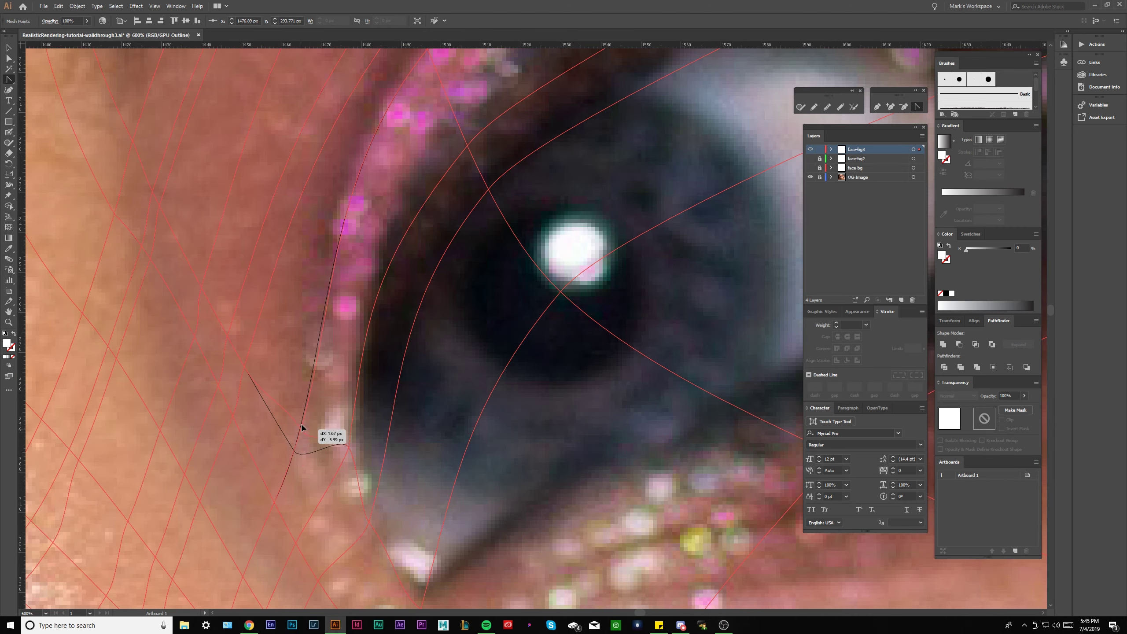
# - Reshape the rows beside the inner eye corner so they curve evenly outside the pink glitter line
pyautogui.scroll(-1, 314, 415)
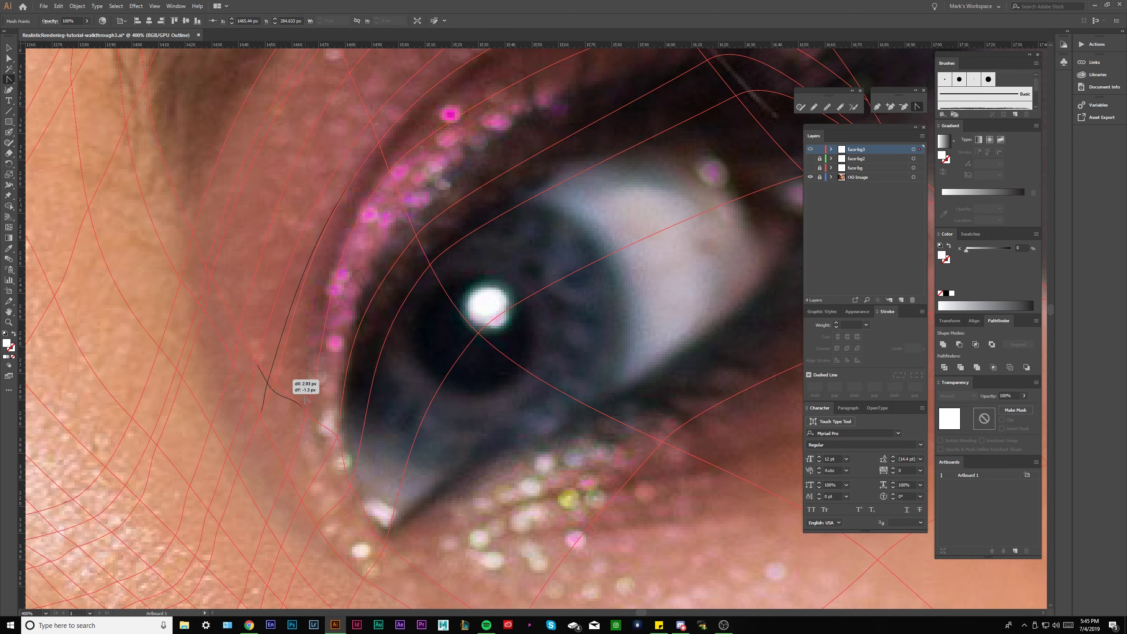
pyautogui.moveTo(294, 394)
pyautogui.mouseDown()
pyautogui.moveTo(296, 405)
pyautogui.moveTo(289, 398)
pyautogui.mouseUp()
pyautogui.scroll(-1, 317, 386)
pyautogui.moveTo(369, 378); pyautogui.dragTo(367, 387)
pyautogui.moveTo(389, 282); pyautogui.dragTo(396, 311)
pyautogui.moveTo(411, 351); pyautogui.dragTo(362, 405)
# - Nudge the row point above the outer lashes and slide a lower row's end point further down the outer edge
pyautogui.keyDown('ctrl'); pyautogui.click(530, 260); pyautogui.keyUp('ctrl')
pyautogui.moveTo(530, 259); pyautogui.dragTo(520, 254)
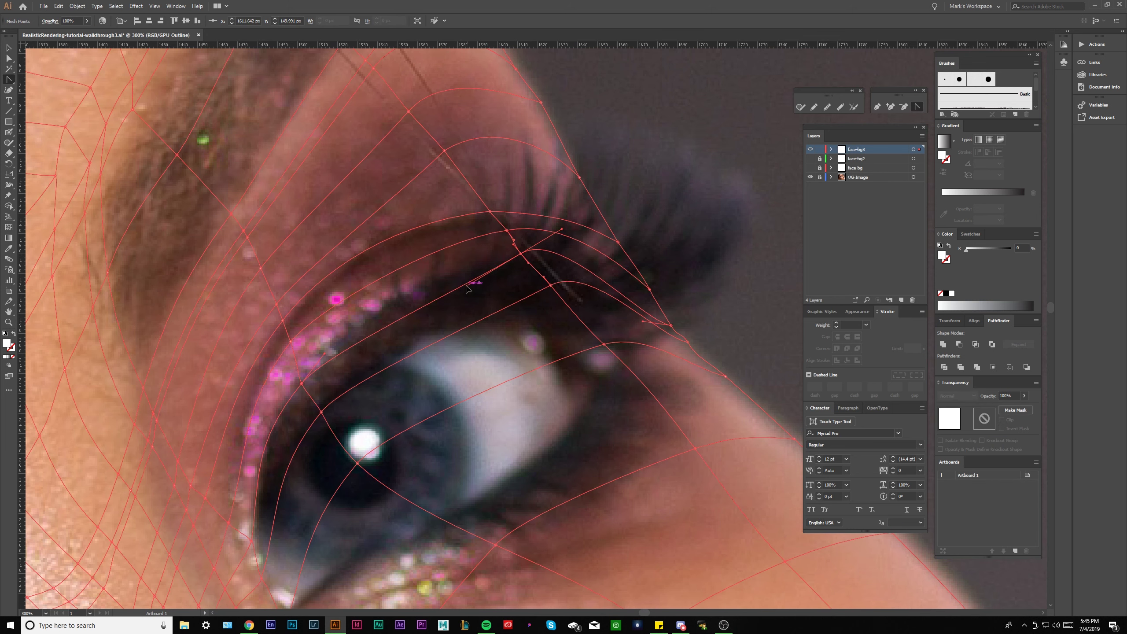
pyautogui.hscroll(2, 490, 304)
pyautogui.scroll(1, 490, 304)
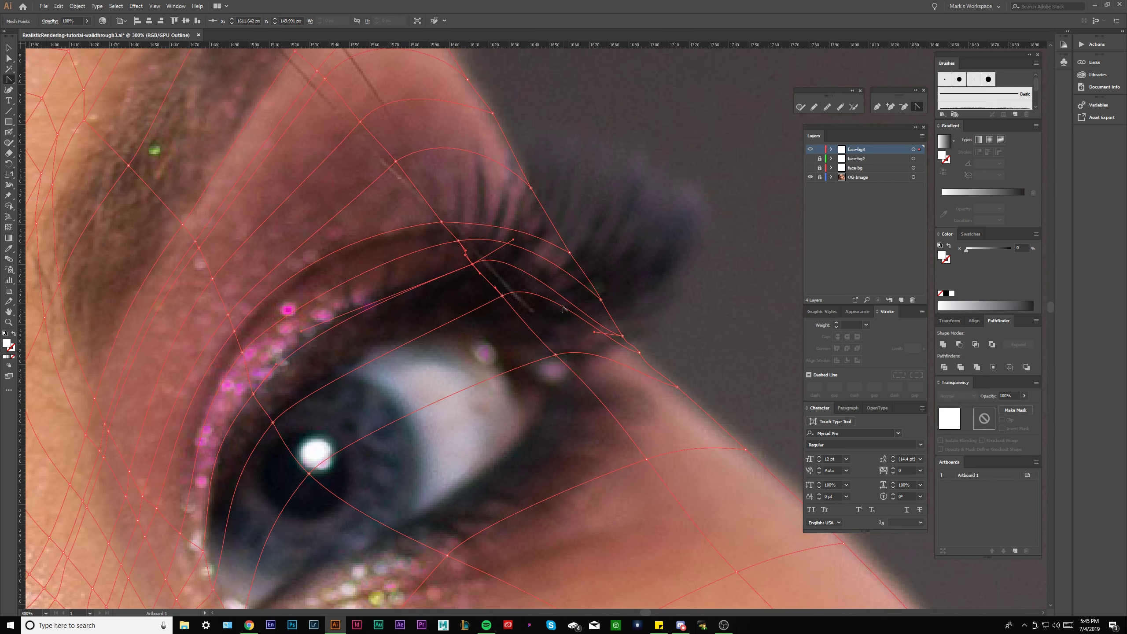
pyautogui.moveTo(628, 352); pyautogui.dragTo(661, 378)
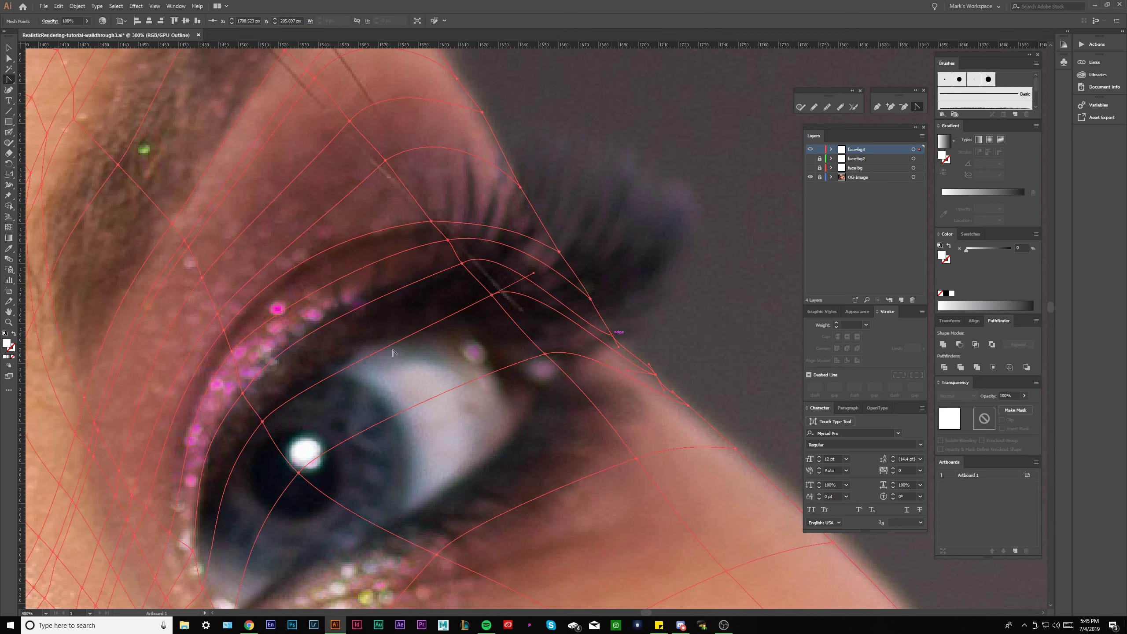
# - Smooth the handles of the rows crossing the outer lashes up to the outer edge, and deselect the mesh
pyautogui.click(612, 334)
pyautogui.moveTo(613, 337); pyautogui.dragTo(580, 283)
pyautogui.scroll(1, 519, 257)
pyautogui.moveTo(502, 220); pyautogui.dragTo(504, 228)
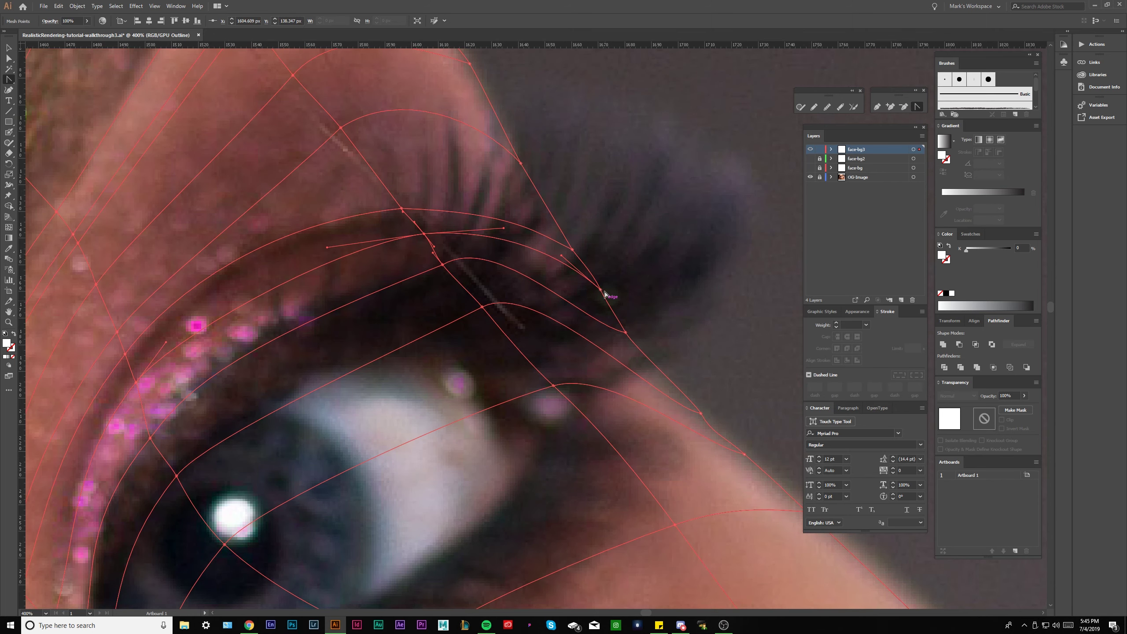
pyautogui.click(443, 265)
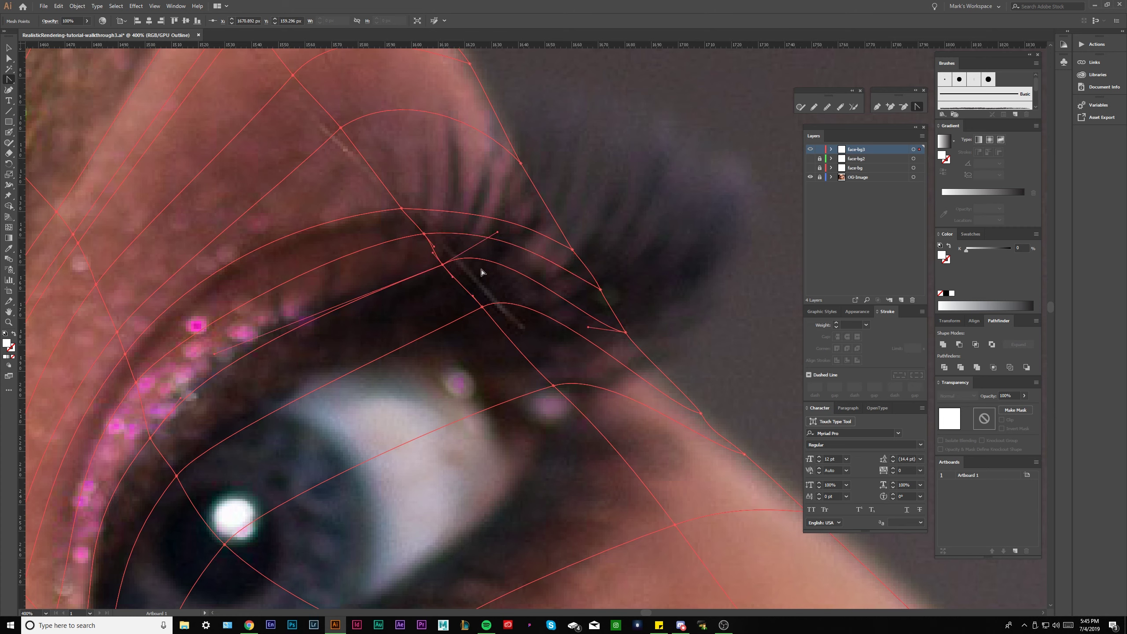
pyautogui.moveTo(497, 232); pyautogui.dragTo(497, 243)
pyautogui.moveTo(585, 330); pyautogui.dragTo(585, 295)
pyautogui.keyDown('ctrl'); pyautogui.click(658, 252); pyautogui.keyUp('ctrl')
pyautogui.scroll(-2, 657, 253)
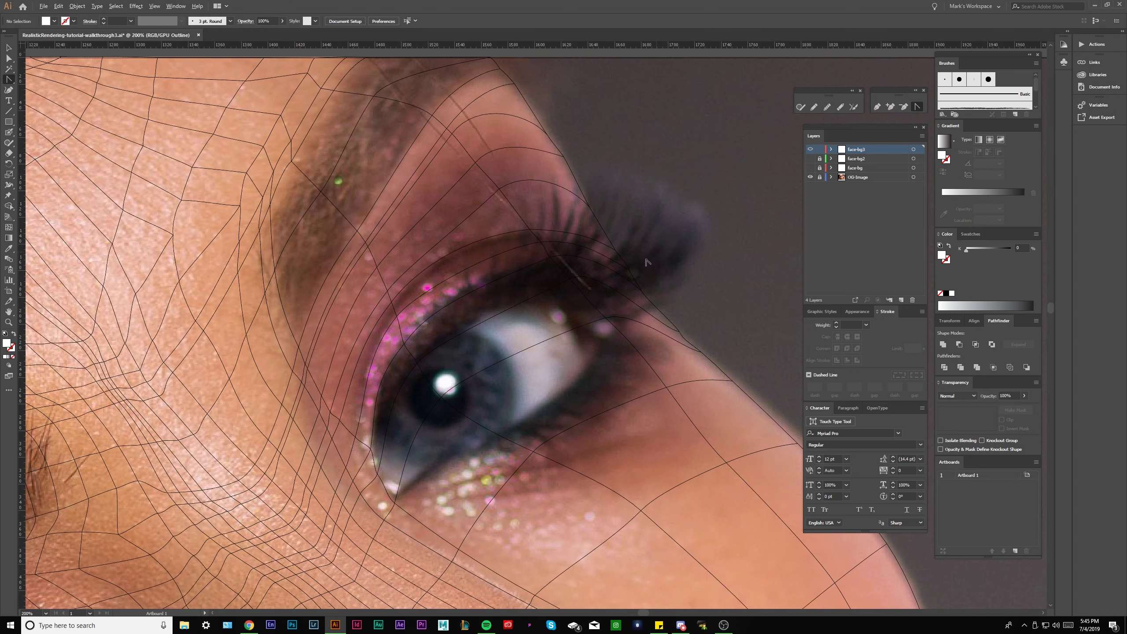
# - Reselect the mesh and place the eye-opening row's point at the outer eye corner
pyautogui.click(602, 270)
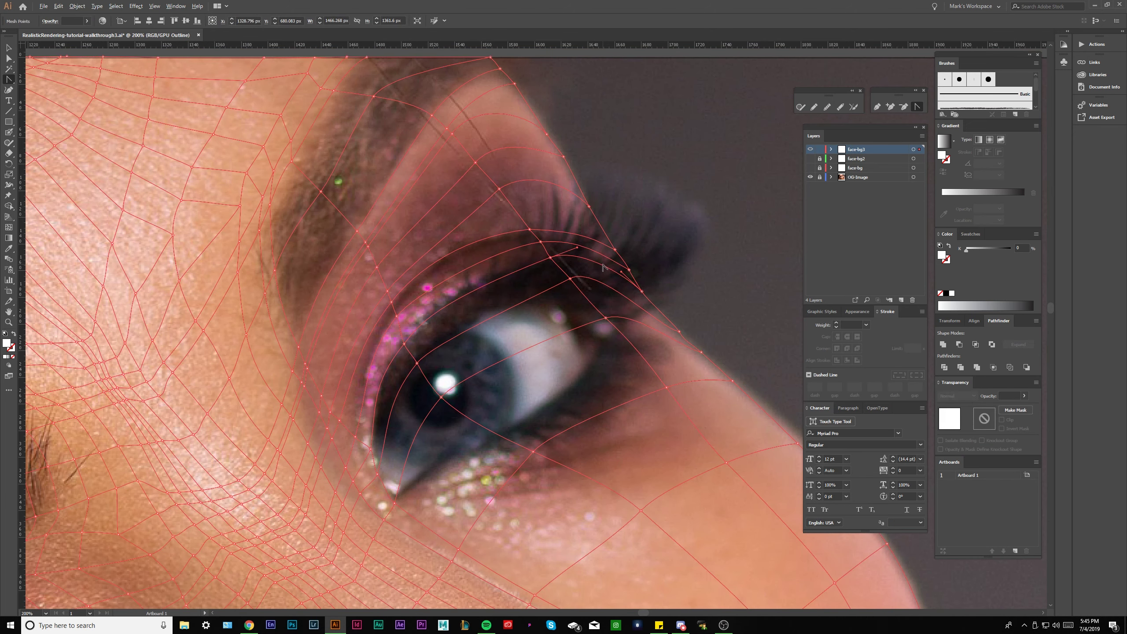
pyautogui.hscroll(2, 602, 270)
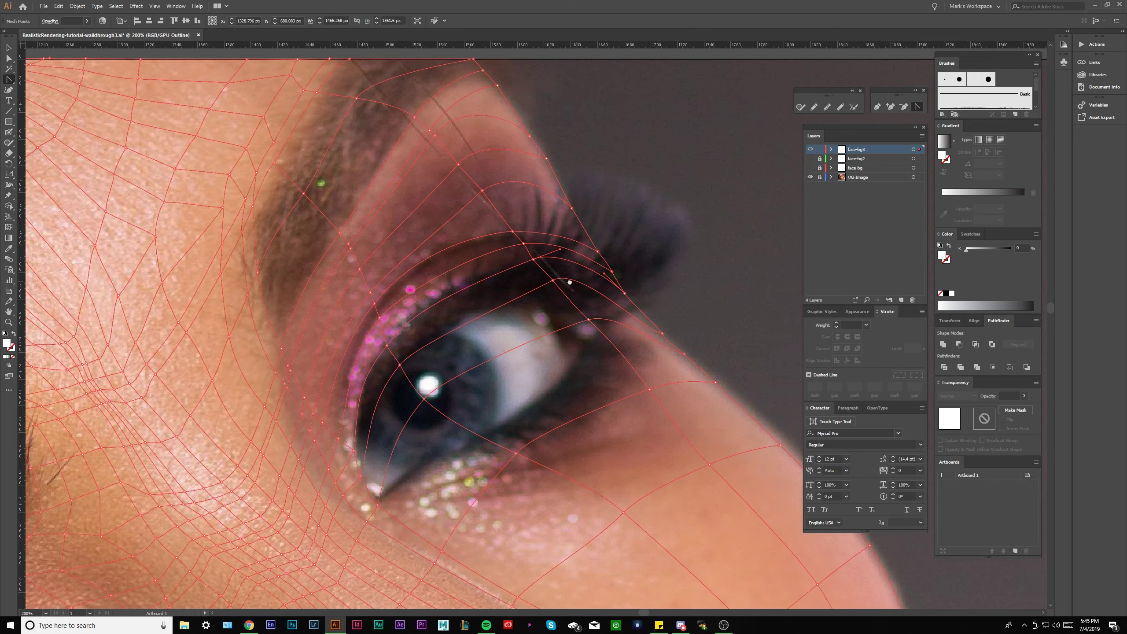
pyautogui.moveTo(564, 284); pyautogui.dragTo(553, 285)
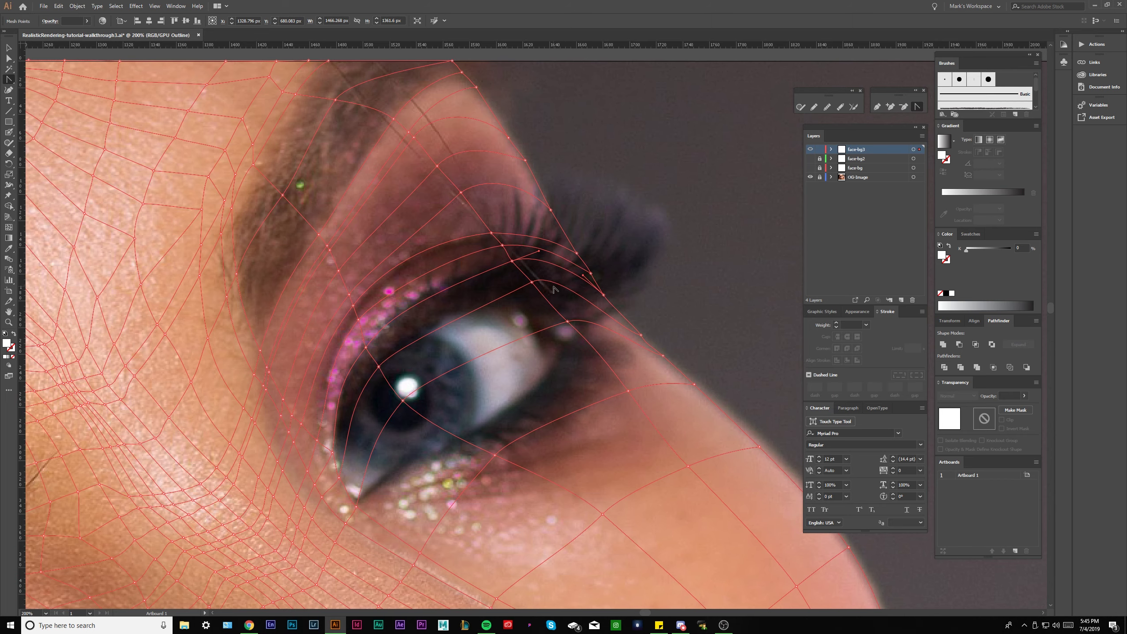
pyautogui.scroll(1, 578, 312)
pyautogui.click(562, 326)
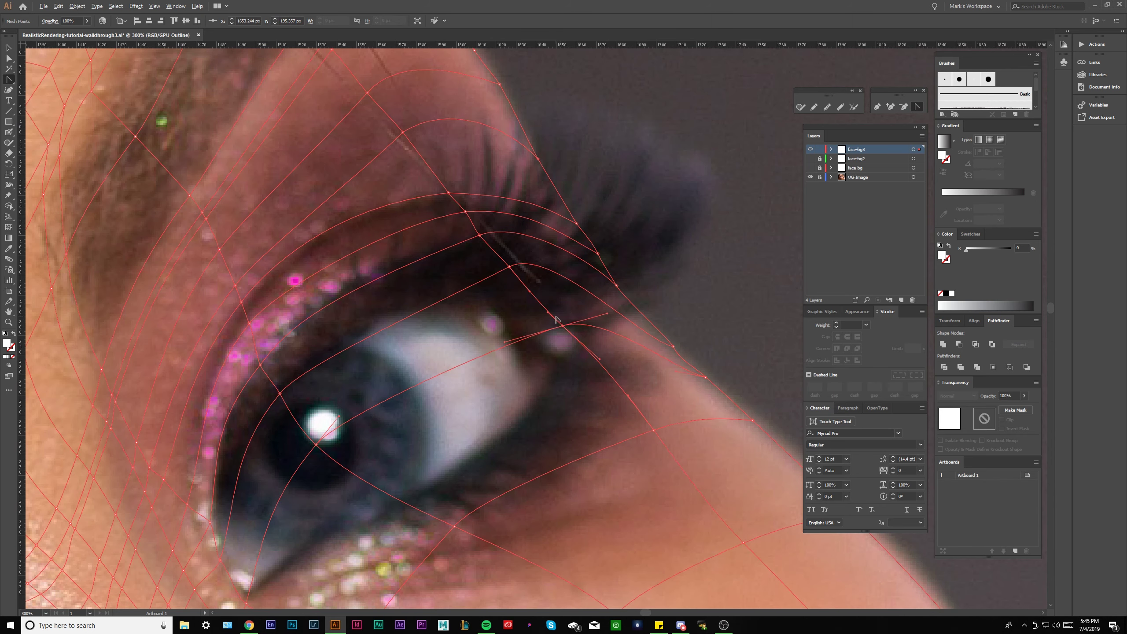
pyautogui.scroll(-1, 554, 316)
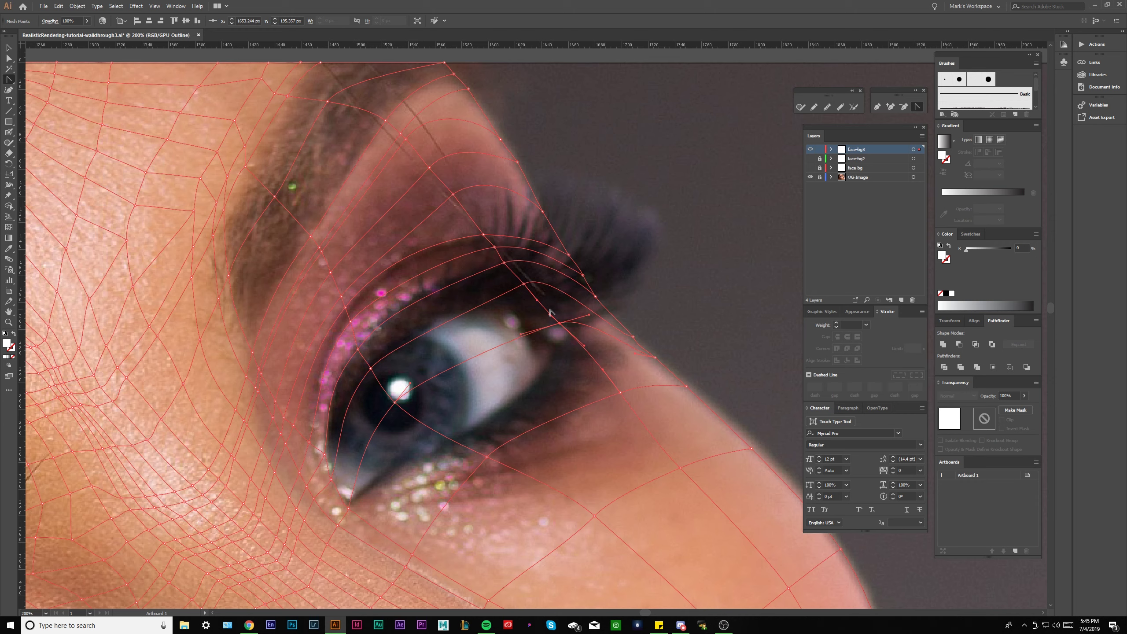
# - Move the row point below the pupil onto the lower lid line and adjust the neighbouring row point under the eye
pyautogui.click(394, 403)
pyautogui.moveTo(395, 403); pyautogui.dragTo(423, 453)
pyautogui.moveTo(359, 473); pyautogui.dragTo(383, 477)
pyautogui.moveTo(498, 449); pyautogui.dragTo(505, 493)
pyautogui.click(479, 471)
pyautogui.click(413, 464)
pyautogui.moveTo(413, 466); pyautogui.dragTo(418, 465)
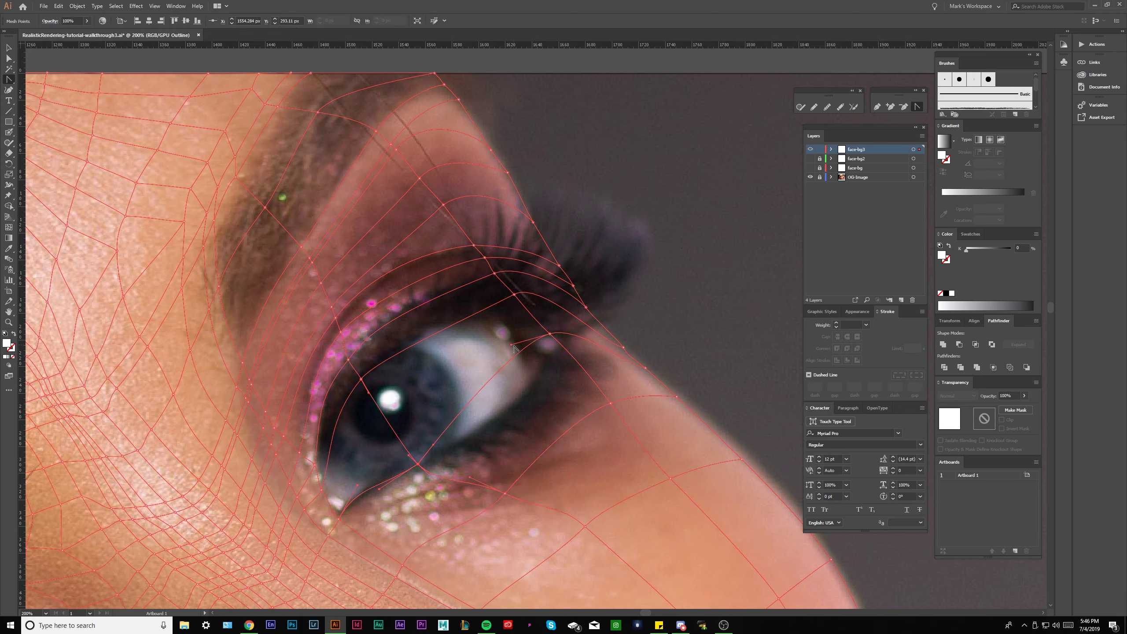
# - Bend the row's handles so it follows the lower lid from the inner corner around to the outer eye corner
pyautogui.moveTo(510, 346); pyautogui.dragTo(547, 415)
pyautogui.click(417, 465)
pyautogui.moveTo(386, 482); pyautogui.dragTo(357, 498)
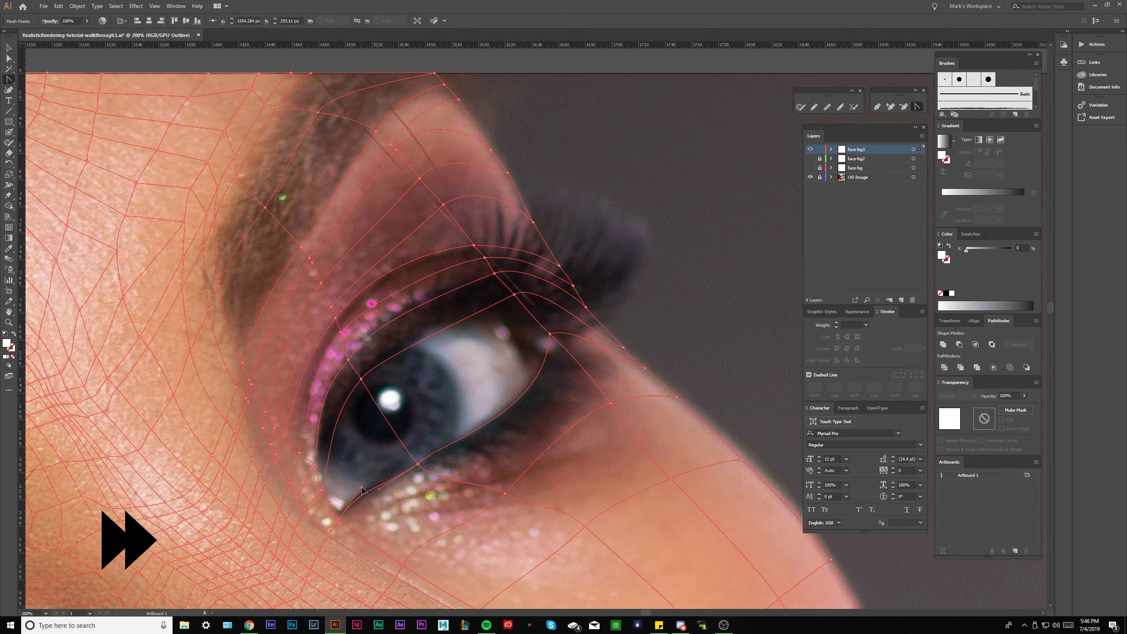
pyautogui.moveTo(523, 425); pyautogui.dragTo(514, 395)
# - Shift the mesh point above the outer eye corner outward and curve its column handles around the corner
pyautogui.scroll(1, 536, 276)
pyautogui.moveTo(490, 262); pyautogui.dragTo(536, 274)
pyautogui.moveTo(560, 262); pyautogui.dragTo(568, 259)
pyautogui.moveTo(528, 266); pyautogui.dragTo(528, 243)
pyautogui.moveTo(467, 239); pyautogui.dragTo(491, 234)
pyautogui.keyDown('ctrl'); pyautogui.click(536, 274); pyautogui.keyUp('ctrl')
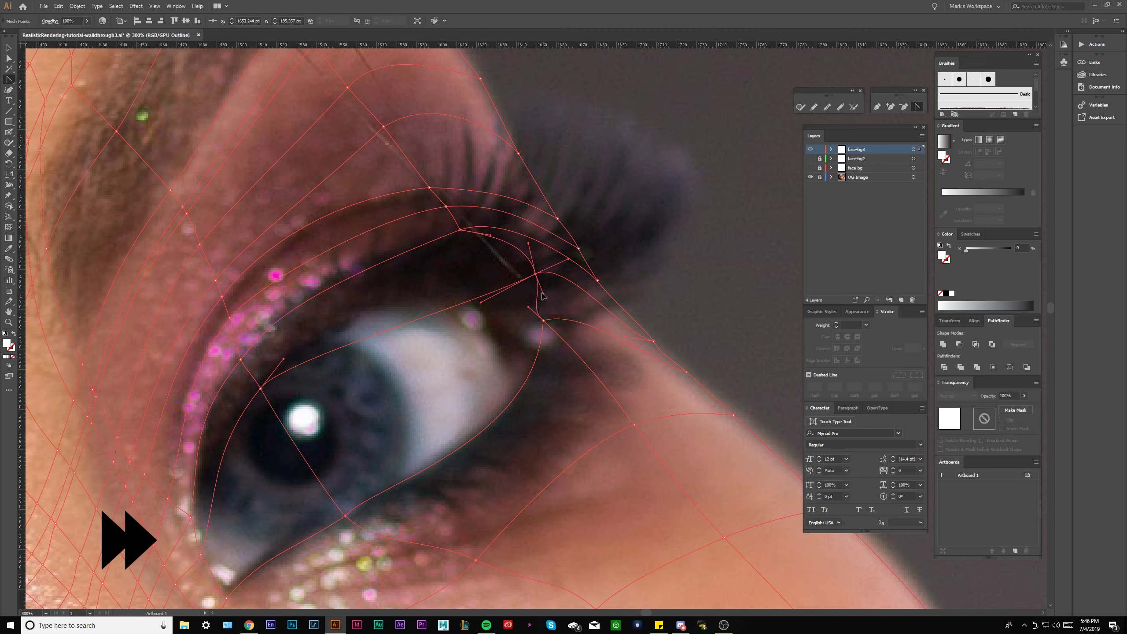
# - Shape the row points and handles at the inner eye corner so the lid rows converge there, and deselect the mesh
pyautogui.scroll(-1, 534, 278)
pyautogui.moveTo(359, 364); pyautogui.dragTo(361, 413)
pyautogui.scroll(1, 291, 500)
pyautogui.moveTo(368, 497); pyautogui.dragTo(401, 442)
pyautogui.moveTo(435, 398); pyautogui.dragTo(408, 427)
pyautogui.moveTo(420, 424); pyautogui.dragTo(449, 402)
pyautogui.moveTo(335, 427); pyautogui.dragTo(407, 460)
pyautogui.moveTo(401, 445); pyautogui.dragTo(390, 389)
pyautogui.scroll(2, 374, 403)
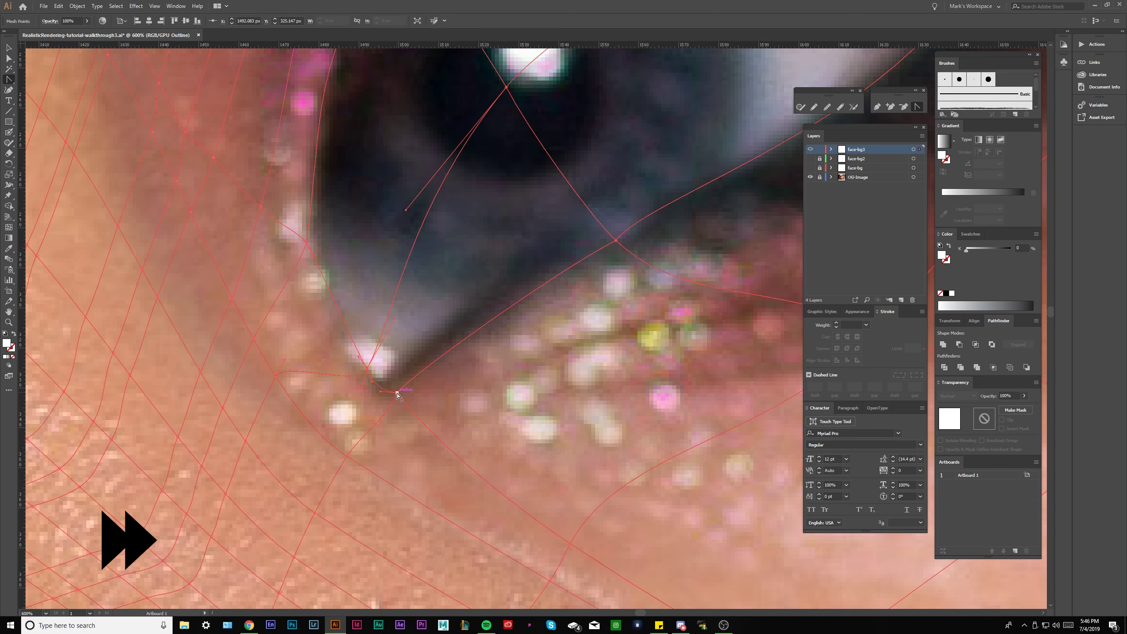
pyautogui.keyDown('ctrl'); pyautogui.click(376, 386); pyautogui.keyUp('ctrl')
pyautogui.scroll(-4, 376, 377)
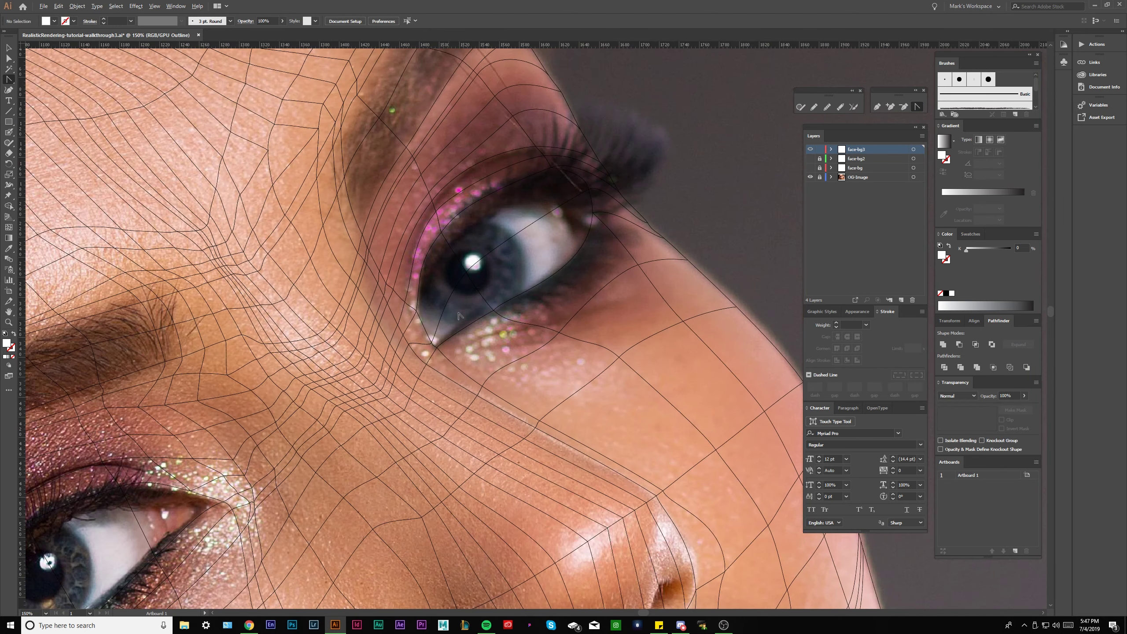
# - Hide the reference image layer to review the face mesh's wireframe, and show the image again
pyautogui.moveTo(452, 315); pyautogui.dragTo(434, 333)
pyautogui.click(455, 291)
pyautogui.scroll(2, 470, 291)
pyautogui.hscroll(2, 470, 291)
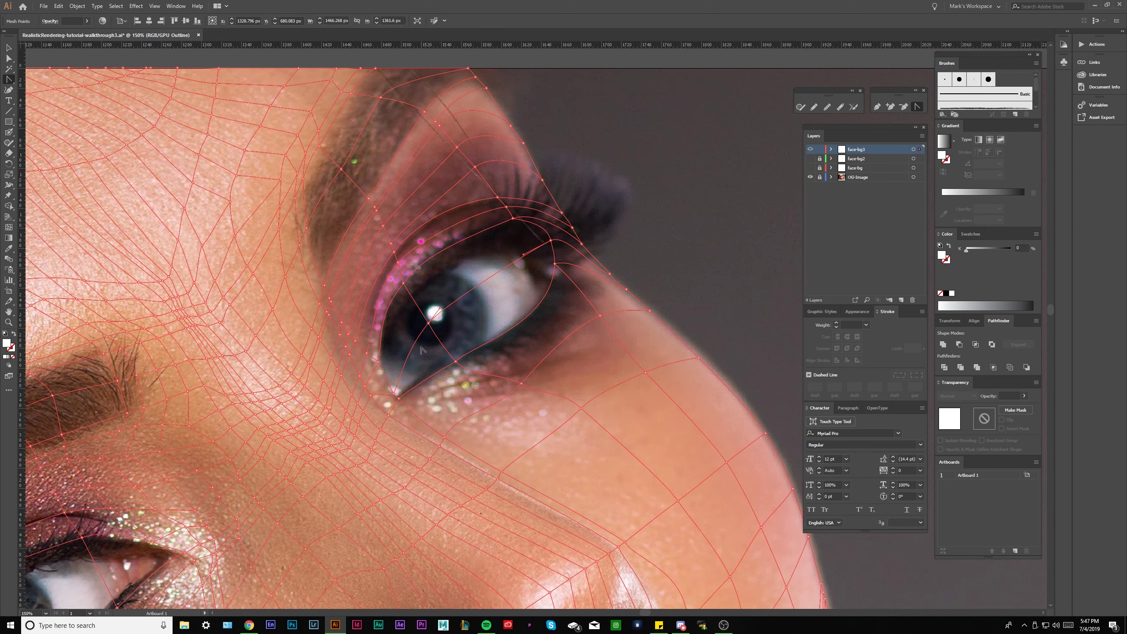
pyautogui.scroll(-2, 481, 304)
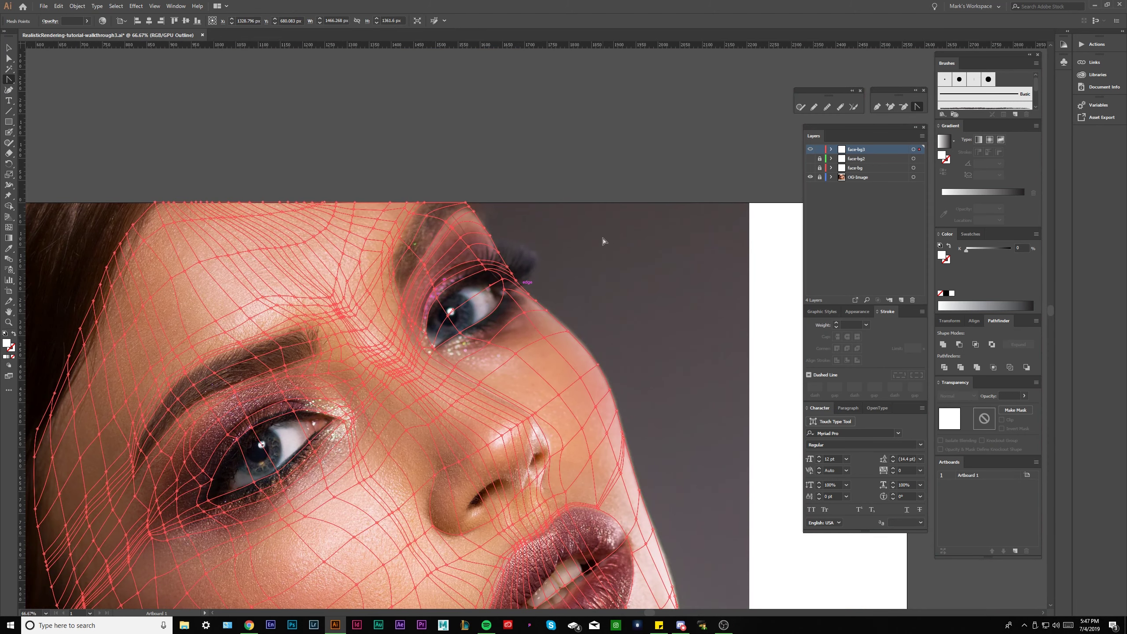
pyautogui.hotkey('ctrl', 'shift', 'a')
pyautogui.click(809, 177)
pyautogui.scroll(-3, 541, 204)
pyautogui.scroll(1, 540, 222)
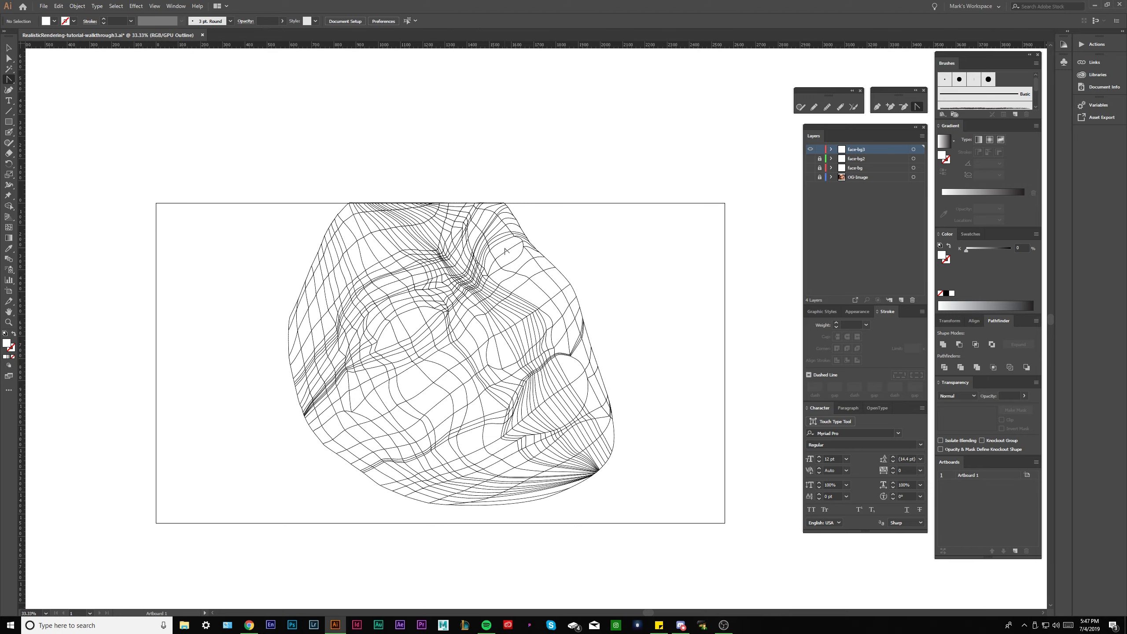
pyautogui.scroll(3, 506, 251)
pyautogui.click(810, 177)
pyautogui.scroll(1, 519, 260)
# - Add a mesh row just below the far eye's lower lid line with the Mesh tool
pyautogui.keyDown('ctrl'); pyautogui.click(478, 283); pyautogui.keyUp('ctrl')
pyautogui.moveTo(468, 304); pyautogui.dragTo(524, 274)
pyautogui.scroll(-1, 524, 275)
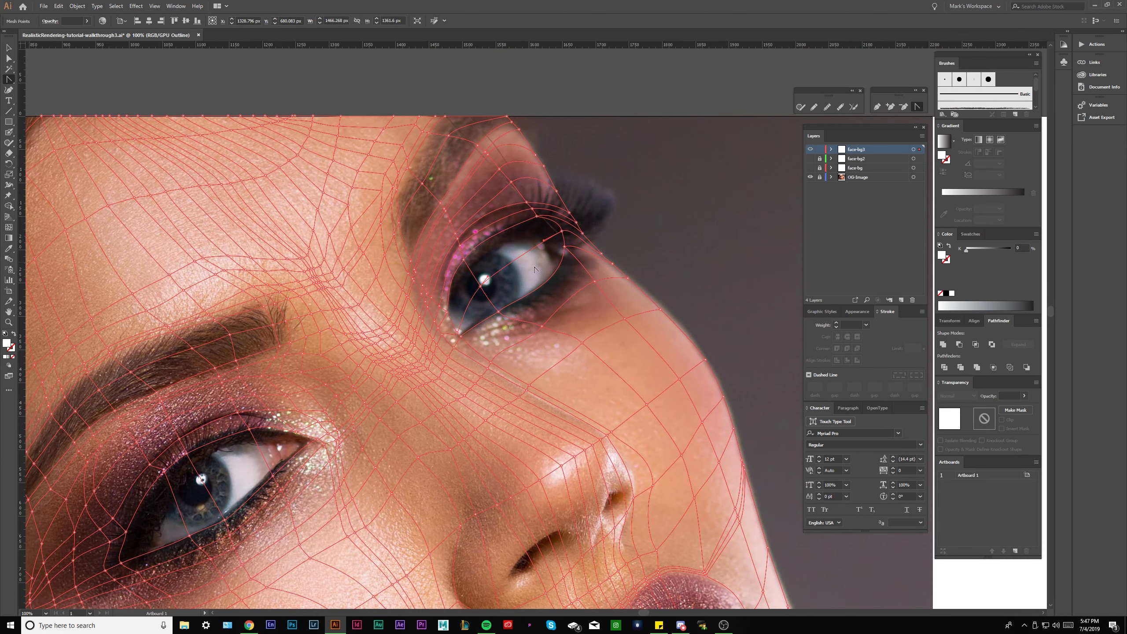
pyautogui.scroll(1, 536, 271)
pyautogui.click(8, 227)
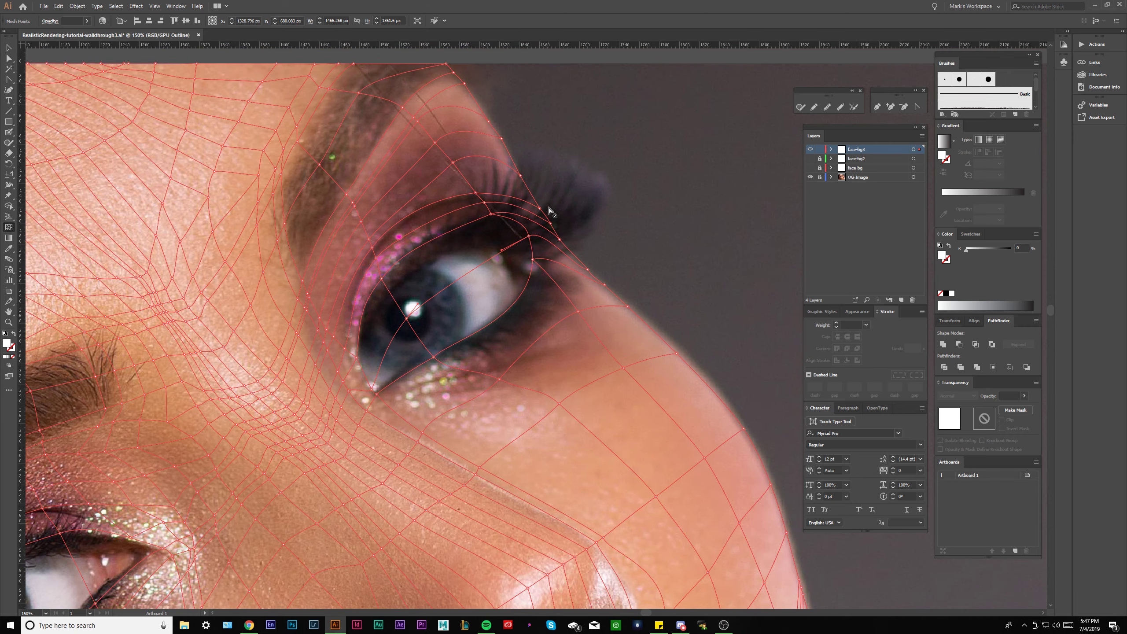
pyautogui.scroll(1, 450, 372)
pyautogui.click(446, 364)
pyautogui.press('a')
# - Place the added row's point right beside the lid row's point at the inner eye corner
pyautogui.scroll(1, 416, 414)
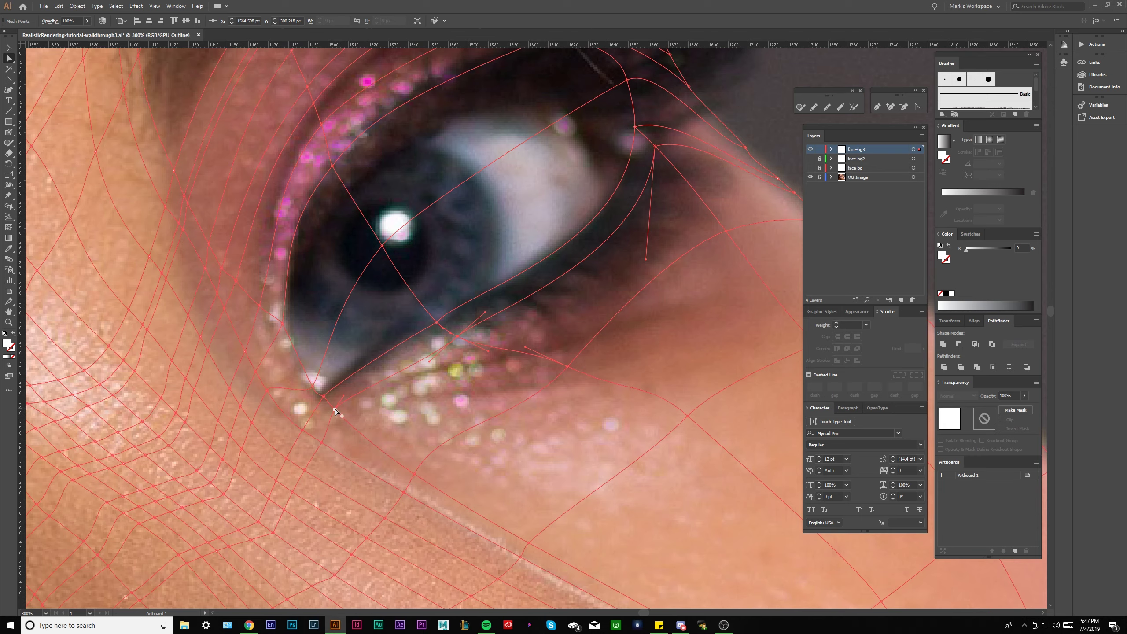
pyautogui.scroll(1, 335, 412)
pyautogui.scroll(1, 322, 403)
pyautogui.click(916, 108)
pyautogui.moveTo(304, 385); pyautogui.dragTo(386, 332)
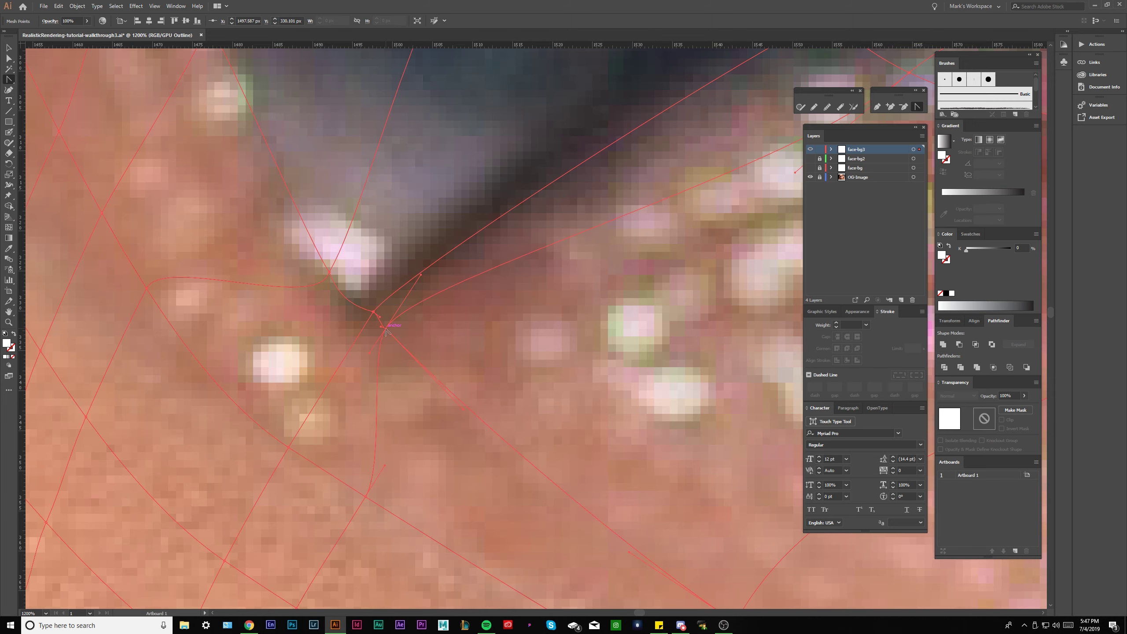
# - Adjust the mesh points and handles just below the inner eye corner so the lines flow smoothly out of it
pyautogui.scroll(-1, 358, 438)
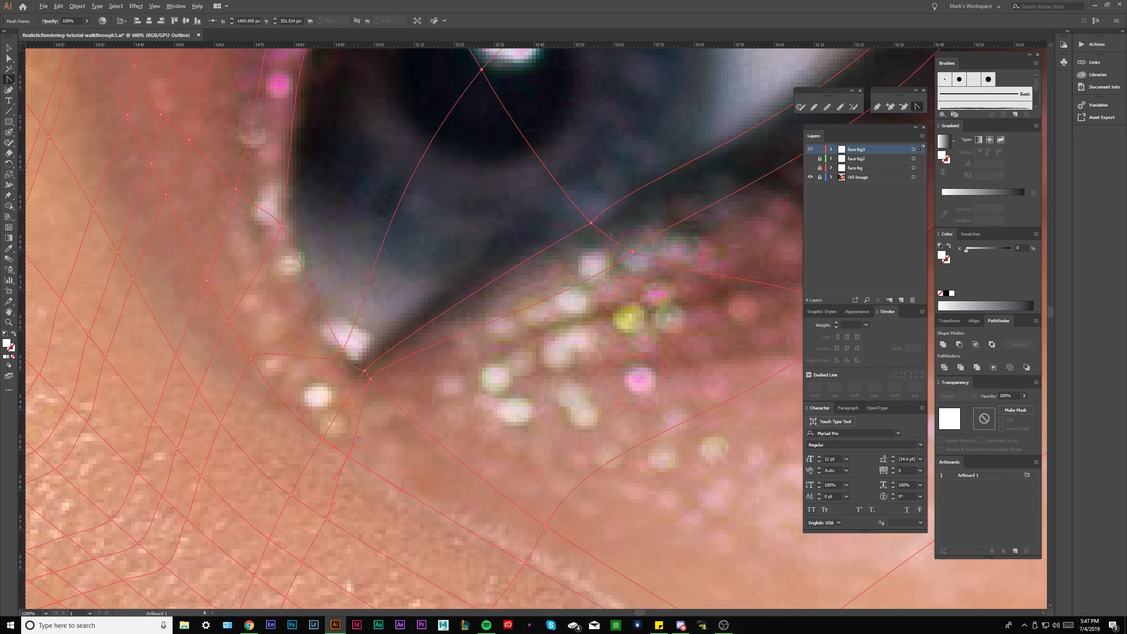
pyautogui.moveTo(328, 518); pyautogui.dragTo(319, 510)
pyautogui.moveTo(388, 399); pyautogui.dragTo(316, 453)
pyautogui.scroll(-1, 565, 324)
pyautogui.hscroll(2, 466, 327)
pyautogui.scroll(2, 465, 328)
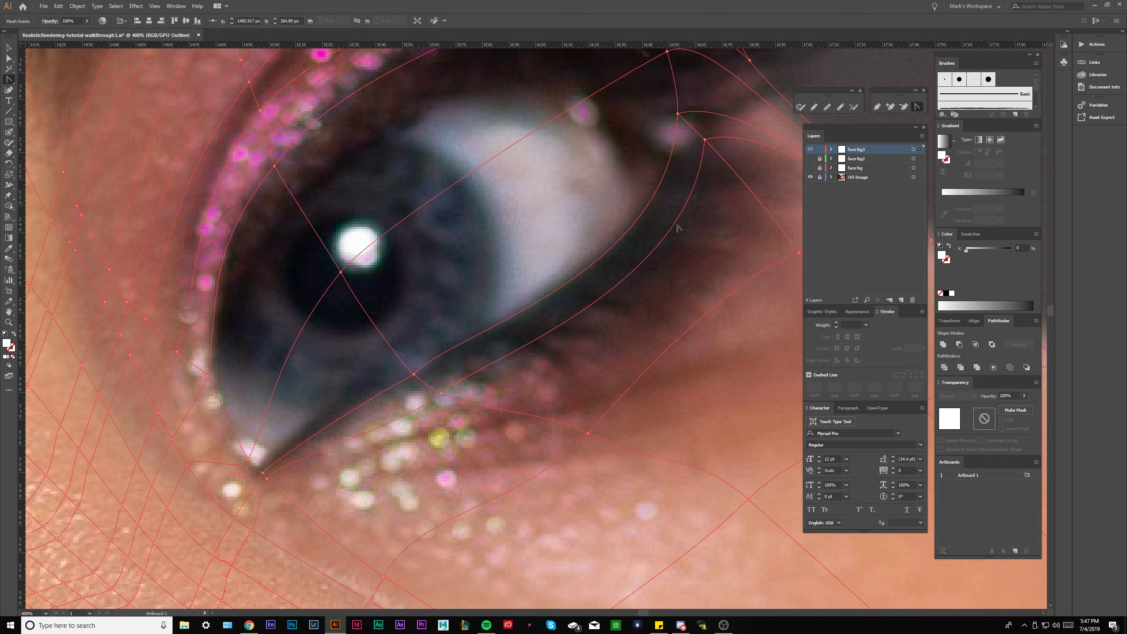
# - Move the added row's middle point up to the lower lid line and bend its handle toward the inner corner
pyautogui.hscroll(1, 346, 436)
pyautogui.scroll(1, 345, 436)
pyautogui.click(401, 429)
pyautogui.scroll(2, 400, 429)
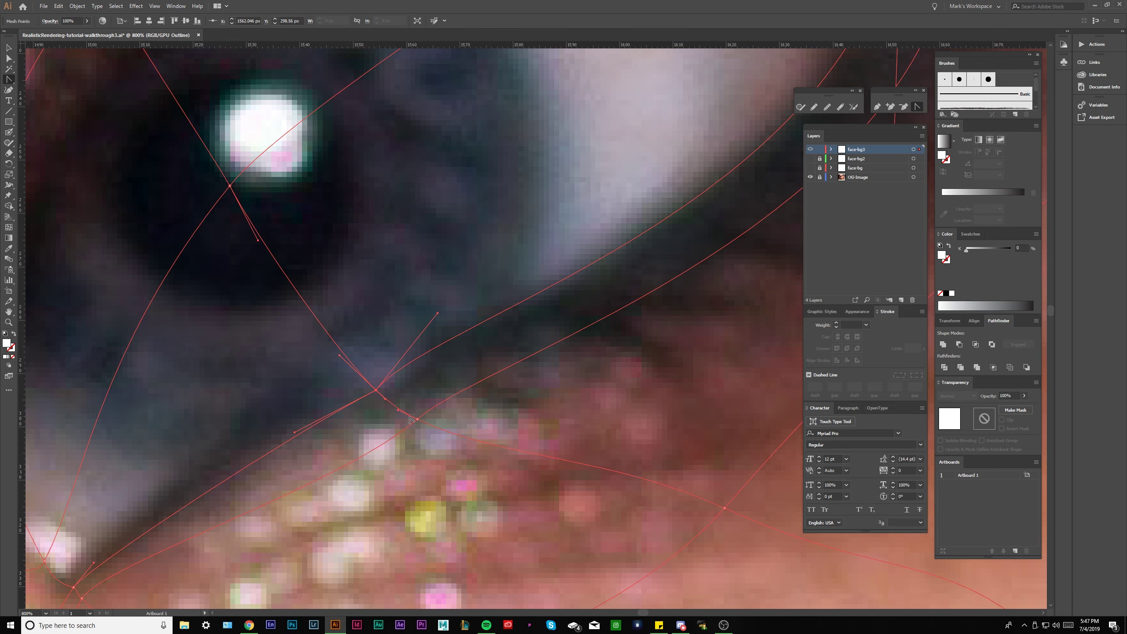
pyautogui.scroll(-1, 402, 433)
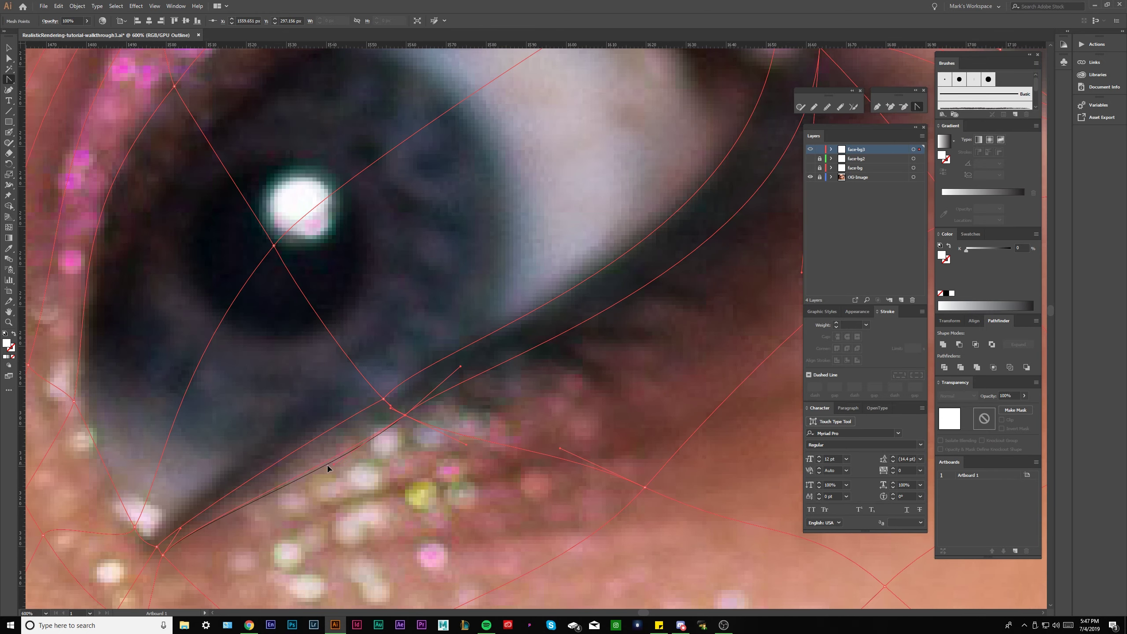
# - Reposition the two lower-lid row points at the outer eye corner so the rows wrap closely around it
pyautogui.scroll(-2, 536, 352)
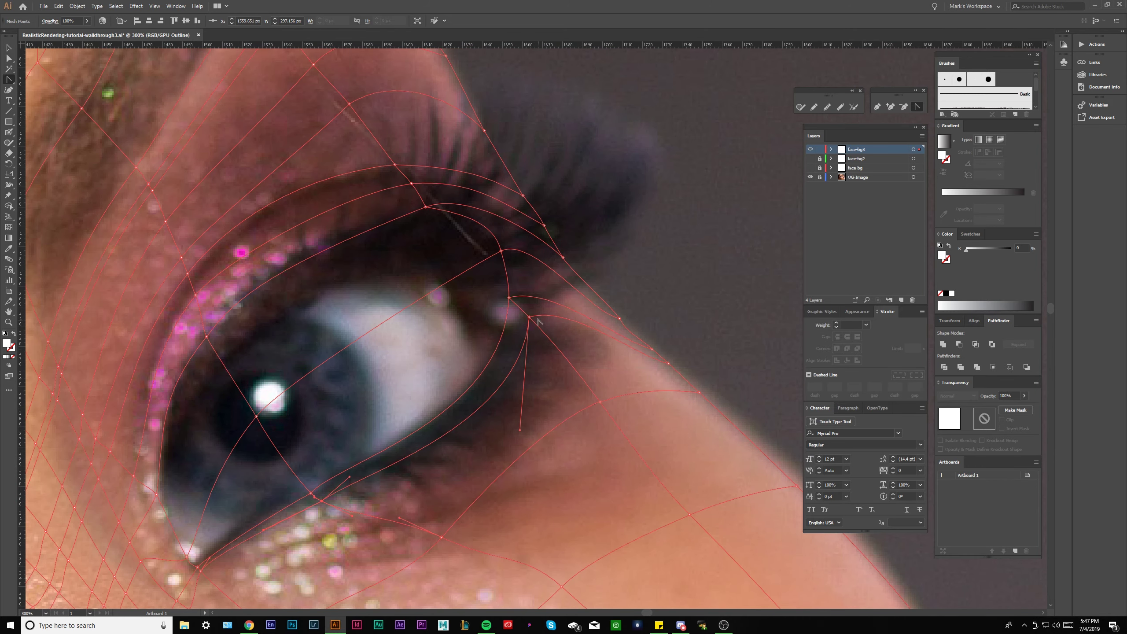
pyautogui.hscroll(1, 527, 339)
pyautogui.click(523, 317)
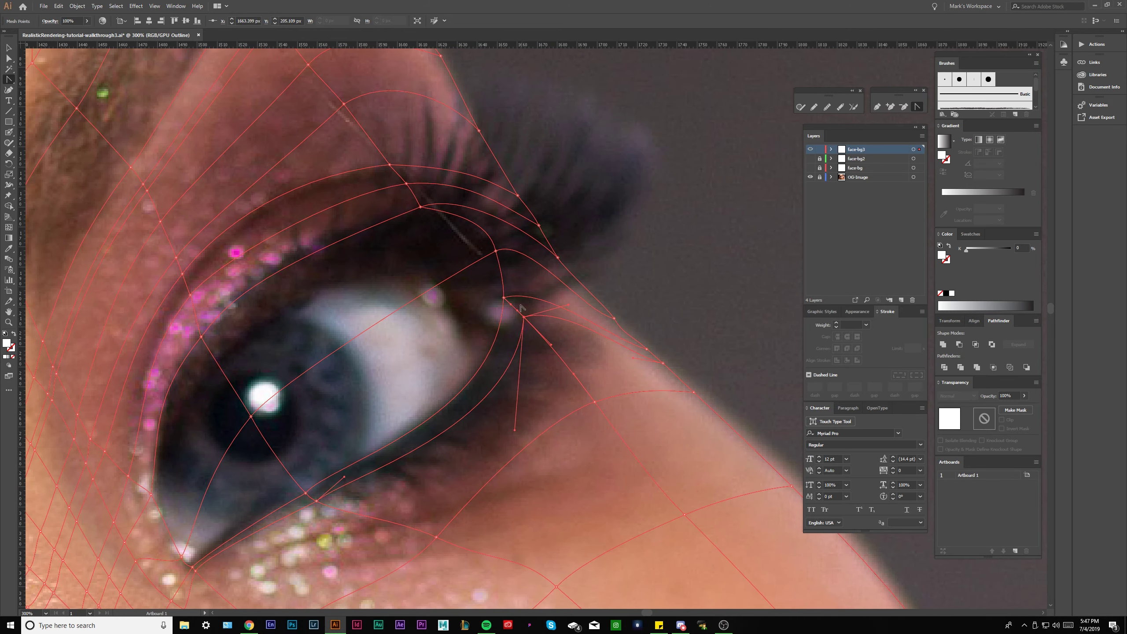
pyautogui.click(512, 306)
pyautogui.moveTo(544, 330); pyautogui.dragTo(533, 325)
pyautogui.moveTo(494, 293)
pyautogui.mouseDown()
pyautogui.moveTo(518, 290)
pyautogui.moveTo(496, 283)
pyautogui.mouseUp()
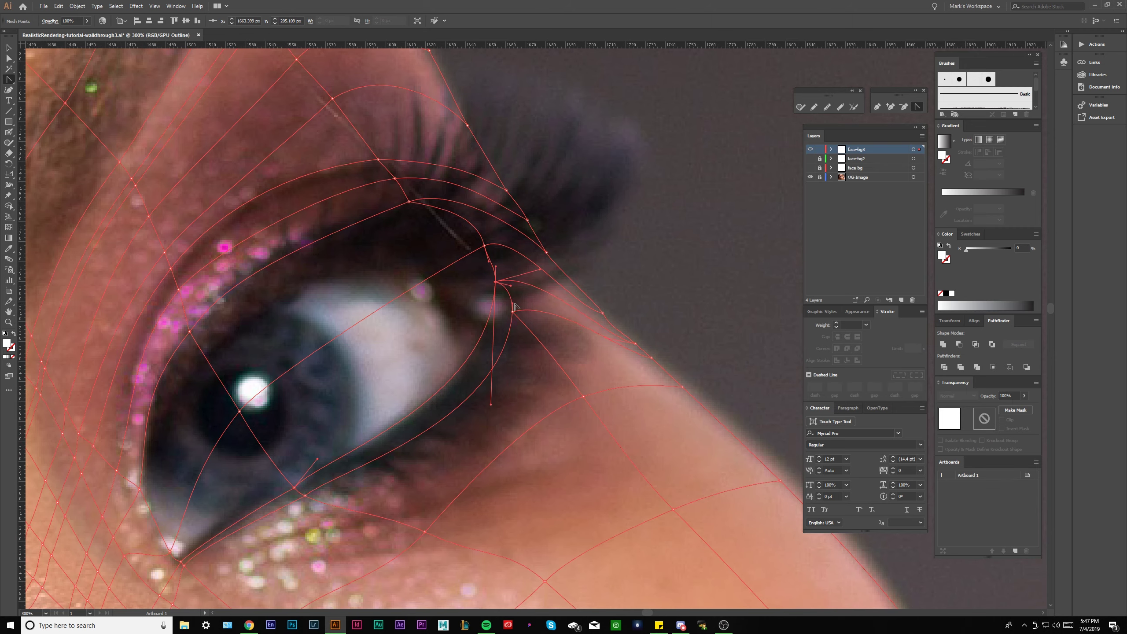
# - Hide the reference photo to inspect the mesh lines around the far eye, and show it again
pyautogui.scroll(-2, 551, 348)
pyautogui.click(810, 176)
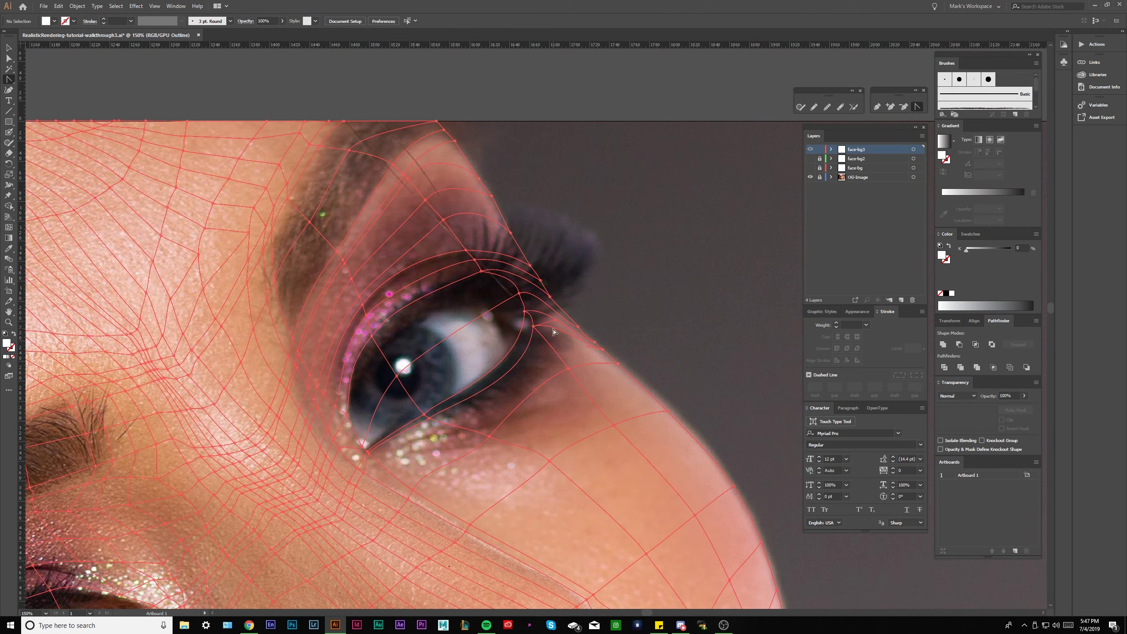
pyautogui.scroll(-1, 673, 280)
pyautogui.hotkey('ctrl', 'shift', 'a')
pyautogui.scroll(-4, 653, 257)
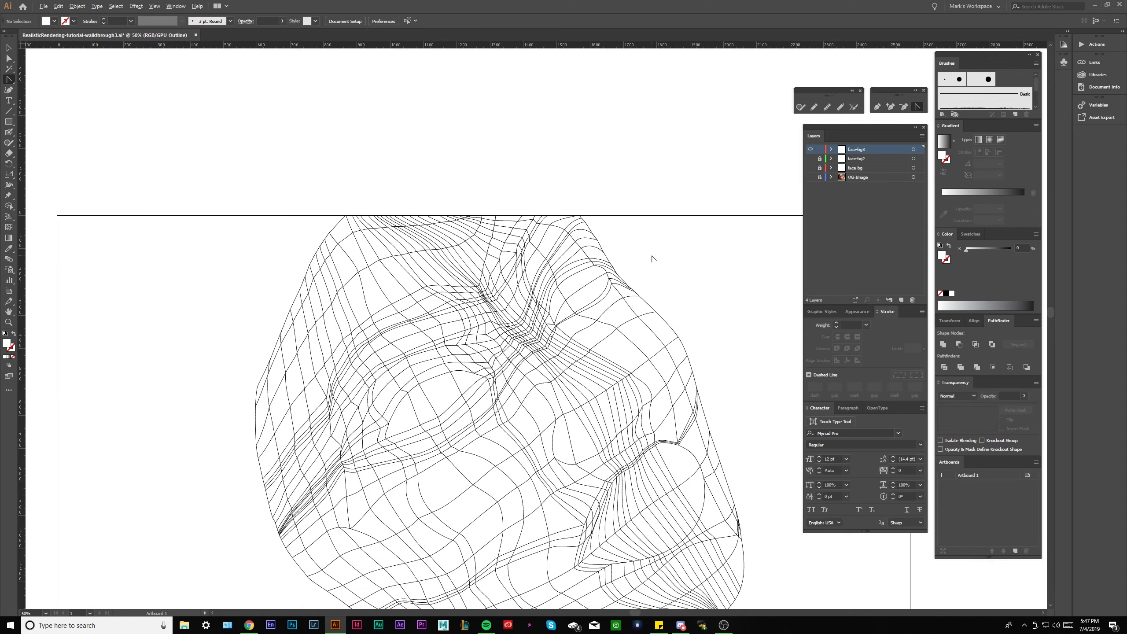
pyautogui.scroll(2, 636, 261)
pyautogui.scroll(1, 637, 264)
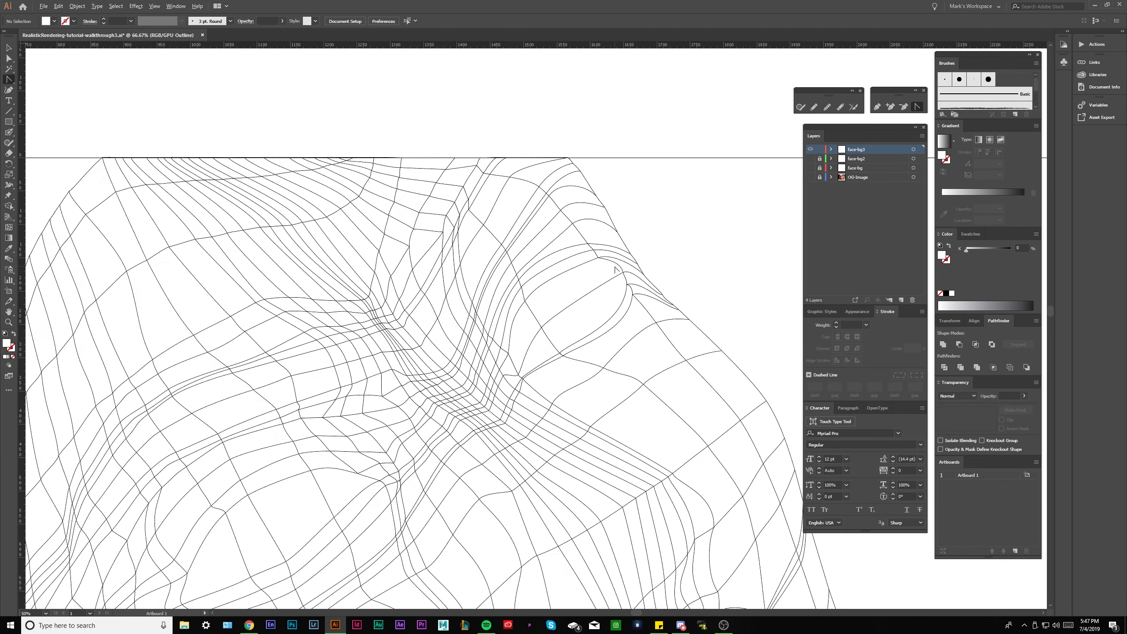
pyautogui.click(810, 177)
pyautogui.moveTo(622, 288); pyautogui.dragTo(528, 245)
# - Add a mesh row just beneath the far eye's lower lid, starting near the inner corner
pyautogui.click(9, 227)
pyautogui.moveTo(483, 303); pyautogui.dragTo(506, 293)
pyautogui.scroll(2, 468, 299)
pyautogui.scroll(-1, 485, 306)
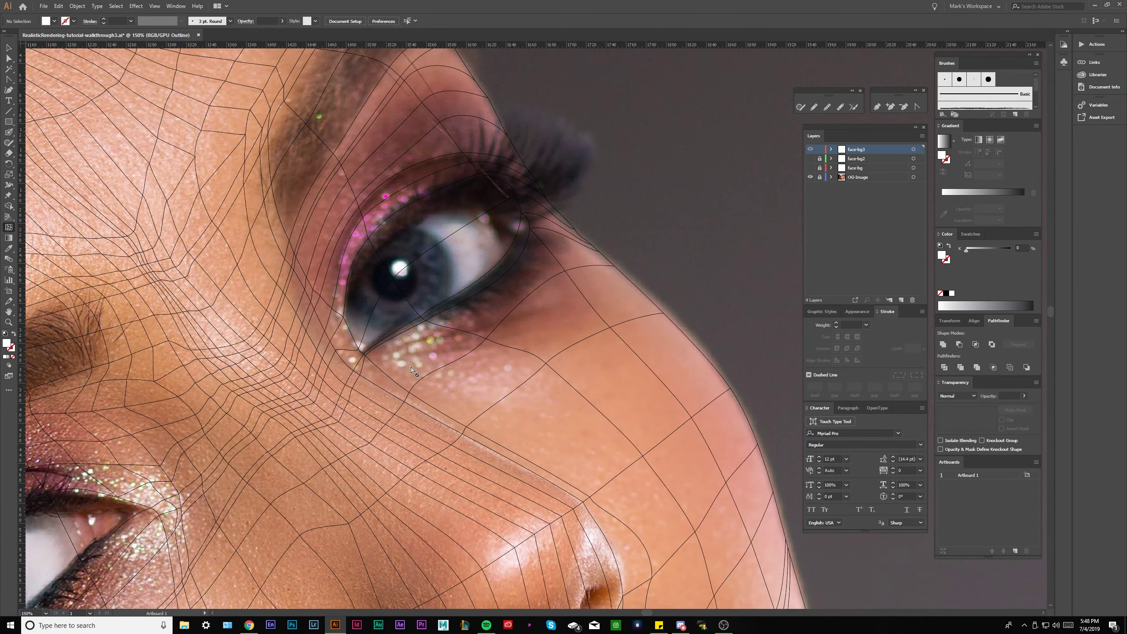
pyautogui.scroll(1, 412, 369)
pyautogui.click(372, 372)
# - Move the added row's points to follow the shadow under the lower lashes and around the outer eye corner
pyautogui.press('a')
pyautogui.moveTo(501, 338); pyautogui.dragTo(497, 338)
pyautogui.moveTo(542, 306); pyautogui.dragTo(517, 322)
pyautogui.moveTo(586, 254); pyautogui.dragTo(626, 303)
pyautogui.moveTo(563, 378); pyautogui.dragTo(591, 412)
pyautogui.moveTo(483, 345); pyautogui.dragTo(491, 357)
pyautogui.moveTo(379, 416); pyautogui.dragTo(378, 393)
pyautogui.moveTo(444, 365); pyautogui.dragTo(428, 384)
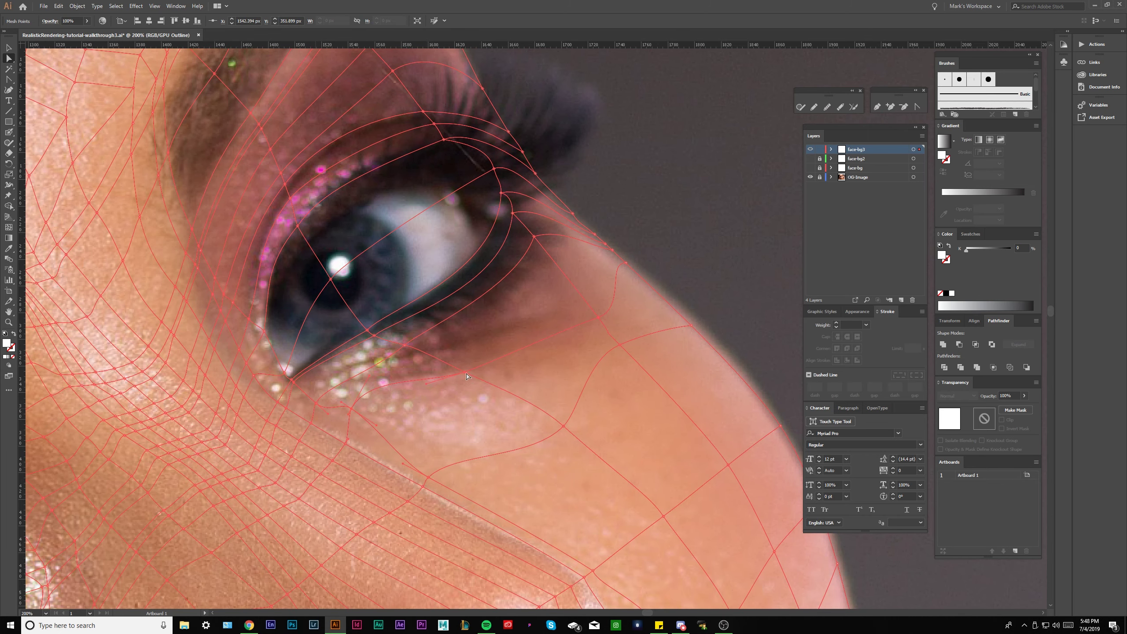
# - Bend the under-eye row's handles near the inner corner and below the outer corner so it curves smoothly under the lashes
pyautogui.click(917, 107)
pyautogui.moveTo(327, 407); pyautogui.dragTo(327, 408)
pyautogui.moveTo(351, 408); pyautogui.dragTo(365, 390)
pyautogui.moveTo(355, 386); pyautogui.dragTo(369, 424)
pyautogui.moveTo(578, 335); pyautogui.dragTo(550, 315)
pyautogui.moveTo(524, 266); pyautogui.dragTo(545, 276)
pyautogui.moveTo(542, 305); pyautogui.dragTo(537, 324)
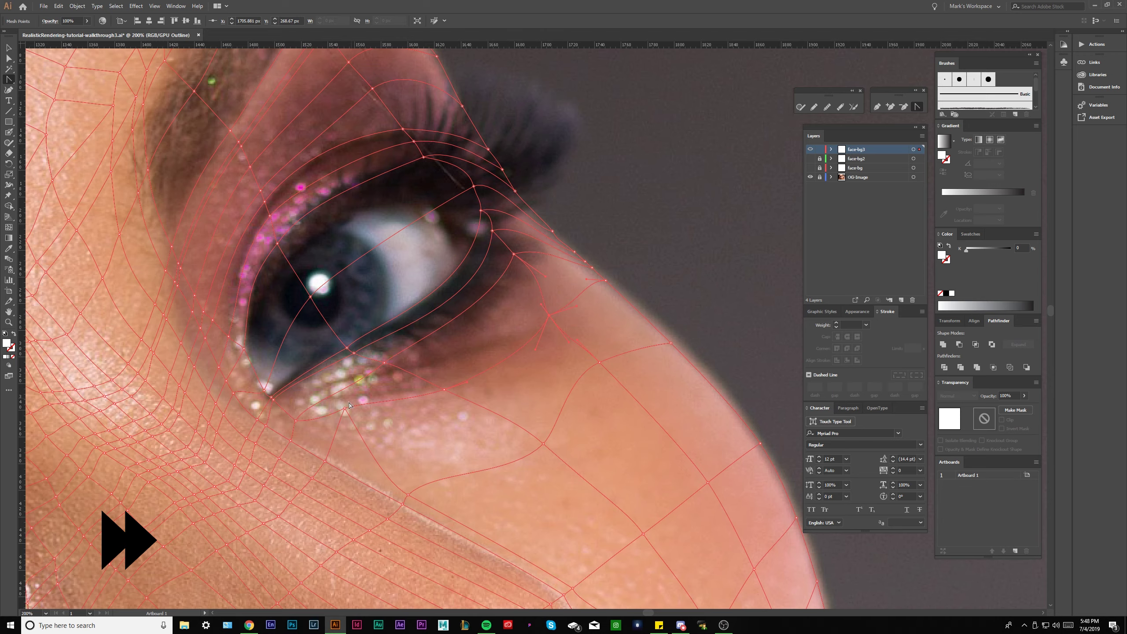
# - Fine-tune the under-eye row's points and handles from the glitter area to the outer corner for even spacing
pyautogui.moveTo(325, 418); pyautogui.dragTo(325, 418)
pyautogui.moveTo(399, 377); pyautogui.dragTo(383, 399)
pyautogui.click(532, 336)
pyautogui.moveTo(528, 298); pyautogui.dragTo(535, 304)
pyautogui.moveTo(554, 331); pyautogui.dragTo(549, 326)
pyautogui.click(589, 302)
pyautogui.moveTo(543, 255); pyautogui.dragTo(553, 270)
pyautogui.keyDown('ctrl'); pyautogui.click(549, 267); pyautogui.keyUp('ctrl')
# - Toggle the reference photo off and on to check the under-eye mesh lines
pyautogui.scroll(2, 558, 264)
pyautogui.scroll(-2, 505, 211)
pyautogui.click(810, 177)
pyautogui.click(810, 177)
pyautogui.scroll(-1, 659, 286)
pyautogui.press('u')
pyautogui.click(449, 349)
pyautogui.hotkey('ctrl', 'z')
# - Add another mesh row between the far eye's lower lid and the under-eye row with the Mesh tool
pyautogui.press('a')
pyautogui.moveTo(460, 374); pyautogui.dragTo(500, 360)
pyautogui.scroll(-1, 491, 388)
pyautogui.scroll(1, 470, 381)
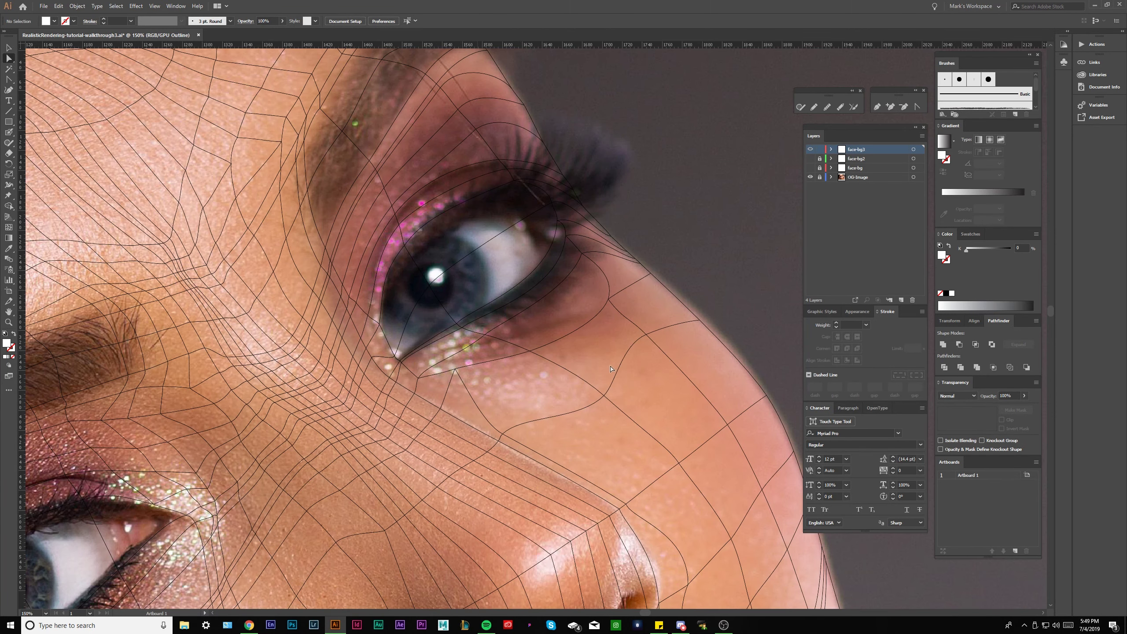
pyautogui.click(8, 226)
pyautogui.scroll(1, 448, 317)
pyautogui.click(527, 351)
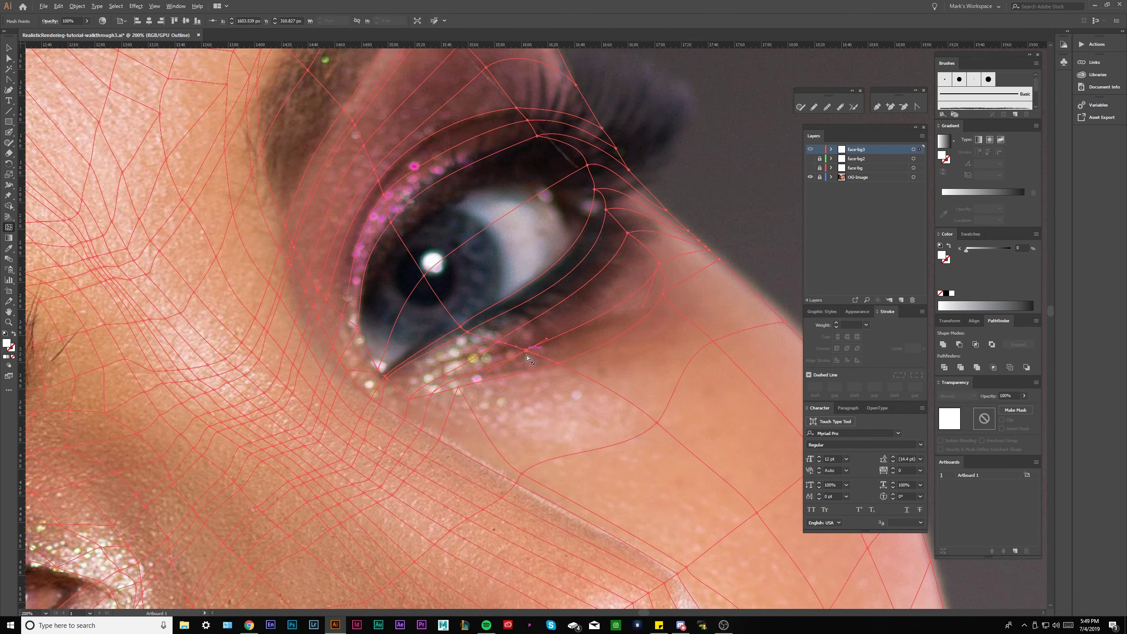
# - Nudge the mesh row below the outer eye corner slightly up toward the lashes and deselect the mesh
pyautogui.scroll(-2, 527, 357)
pyautogui.press('a')
pyautogui.scroll(1, 581, 334)
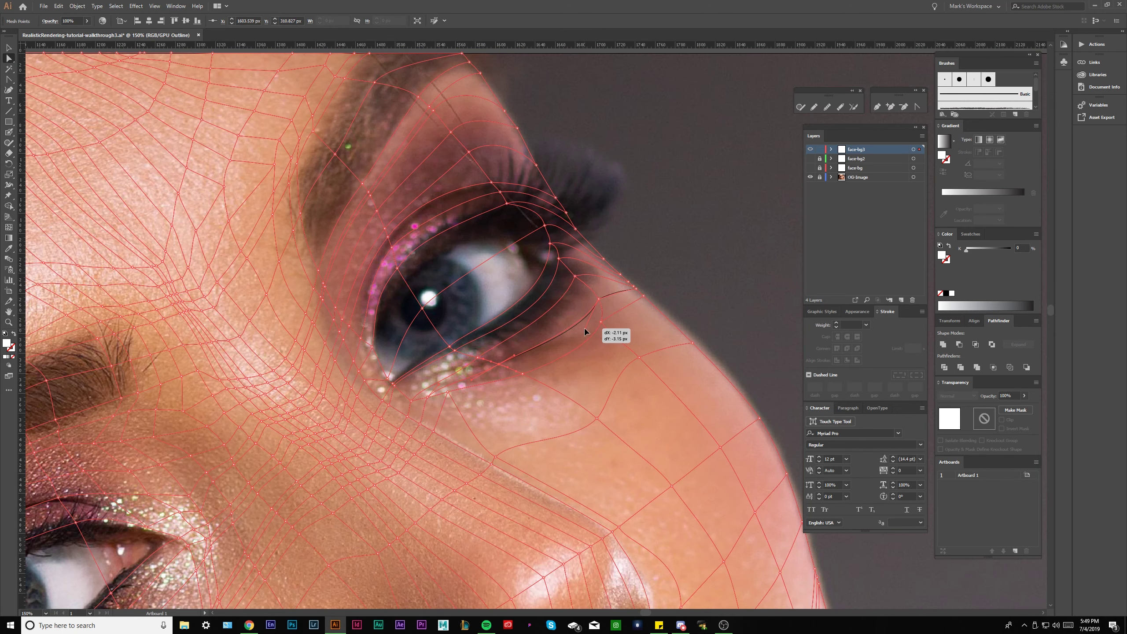
pyautogui.click(583, 380)
# - Examine the whole face mesh without the reference photo and again over it, checking line density across the face
pyautogui.scroll(-2, 583, 380)
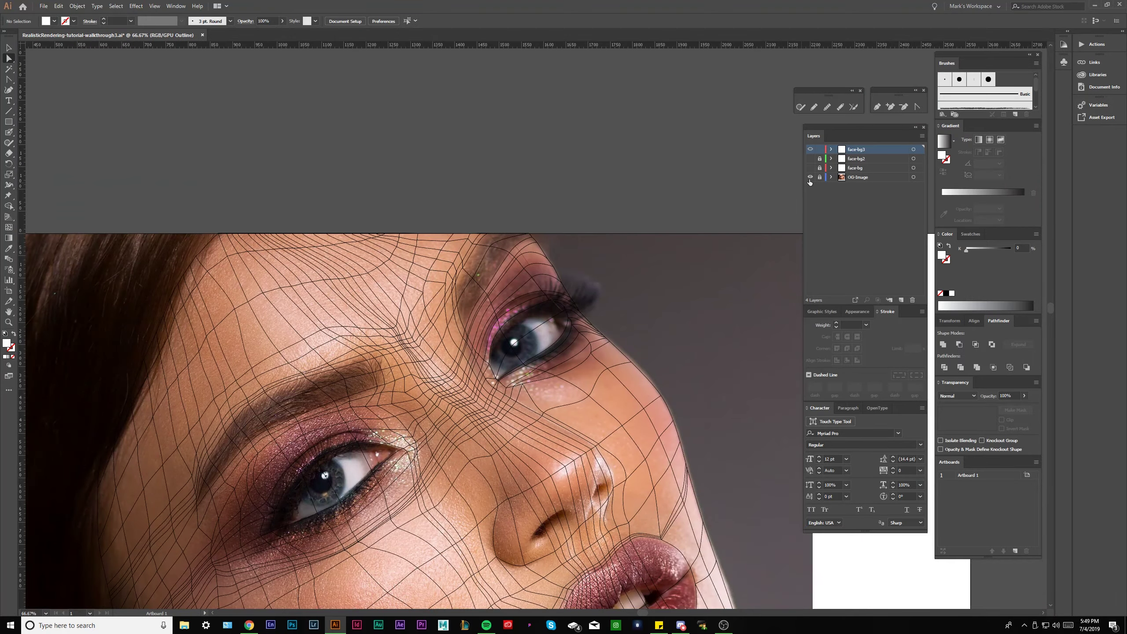
pyautogui.click(810, 177)
pyautogui.moveTo(663, 307); pyautogui.dragTo(615, 252)
pyautogui.scroll(-2, 611, 256)
pyautogui.scroll(-1, 608, 248)
pyautogui.scroll(1, 578, 227)
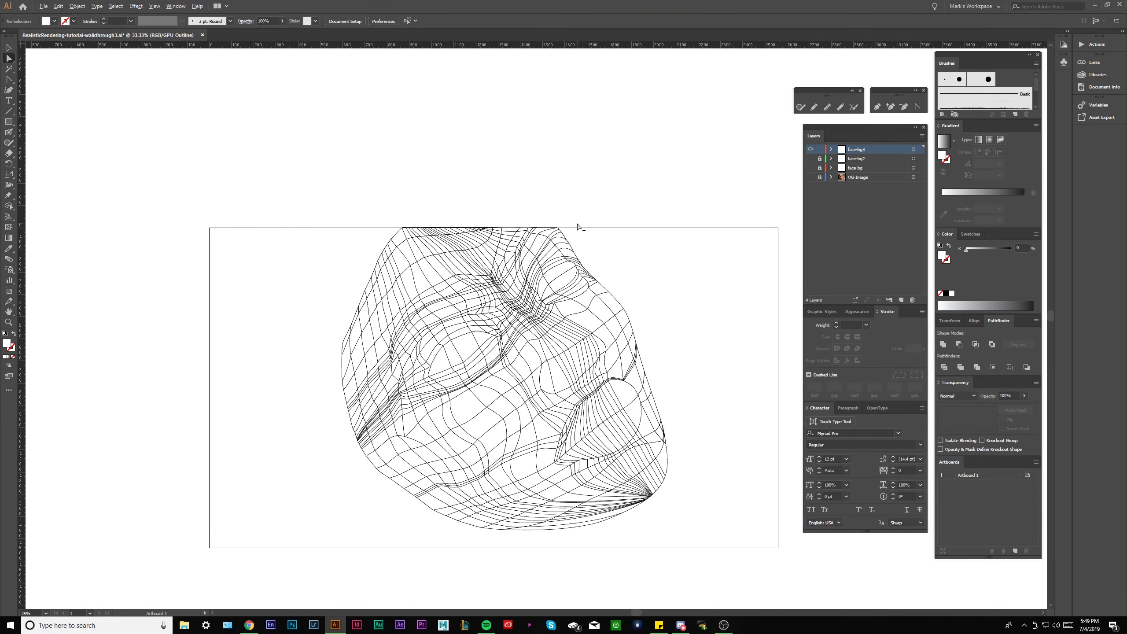
pyautogui.scroll(-2, 628, 259)
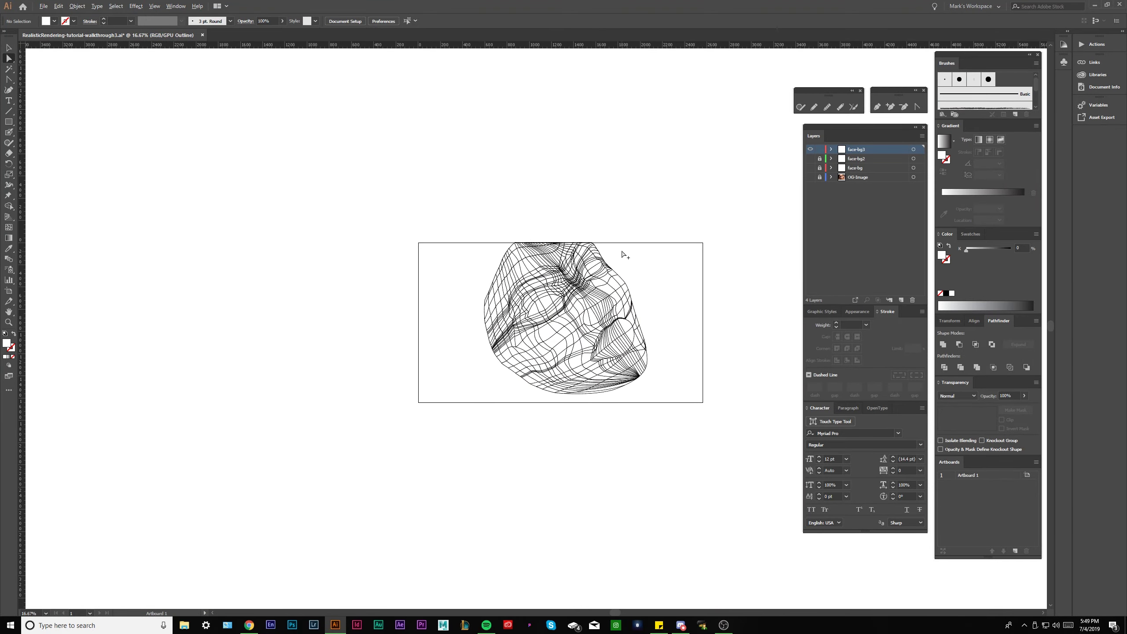
pyautogui.scroll(3, 621, 254)
pyautogui.click(810, 177)
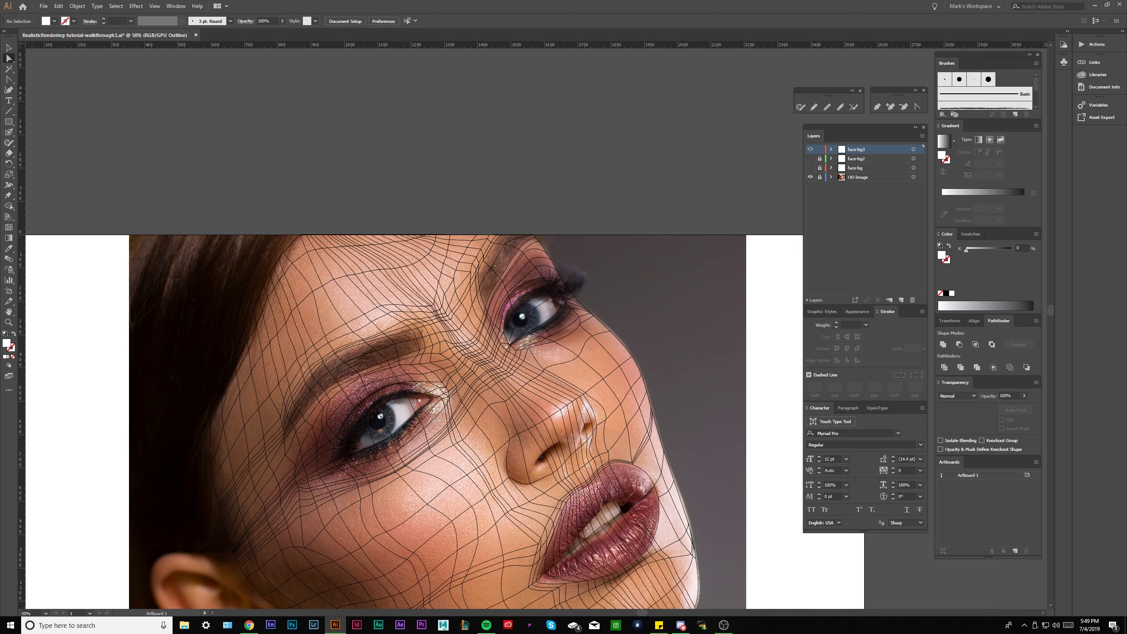
pyautogui.scroll(2, 559, 318)
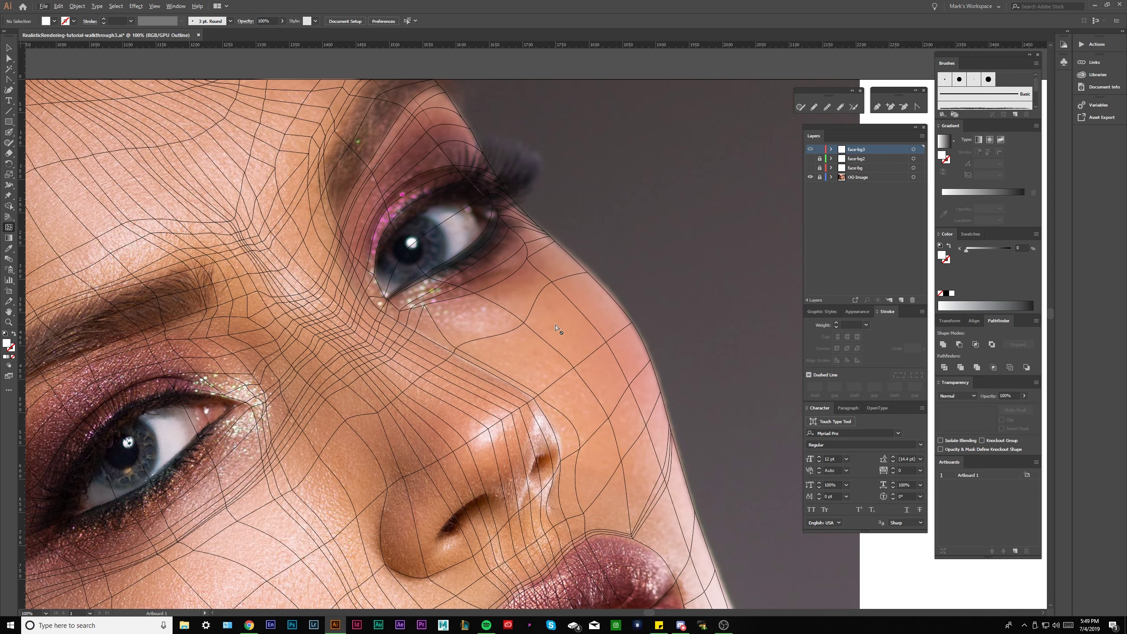
pyautogui.scroll(-2, 559, 329)
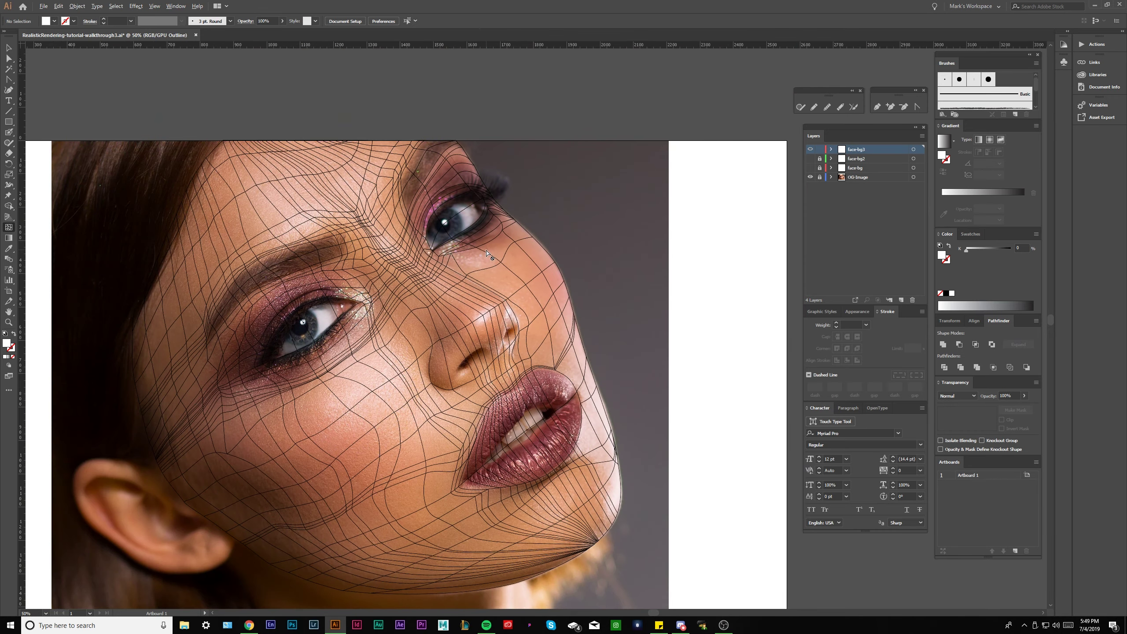
pyautogui.moveTo(563, 361); pyautogui.dragTo(528, 297)
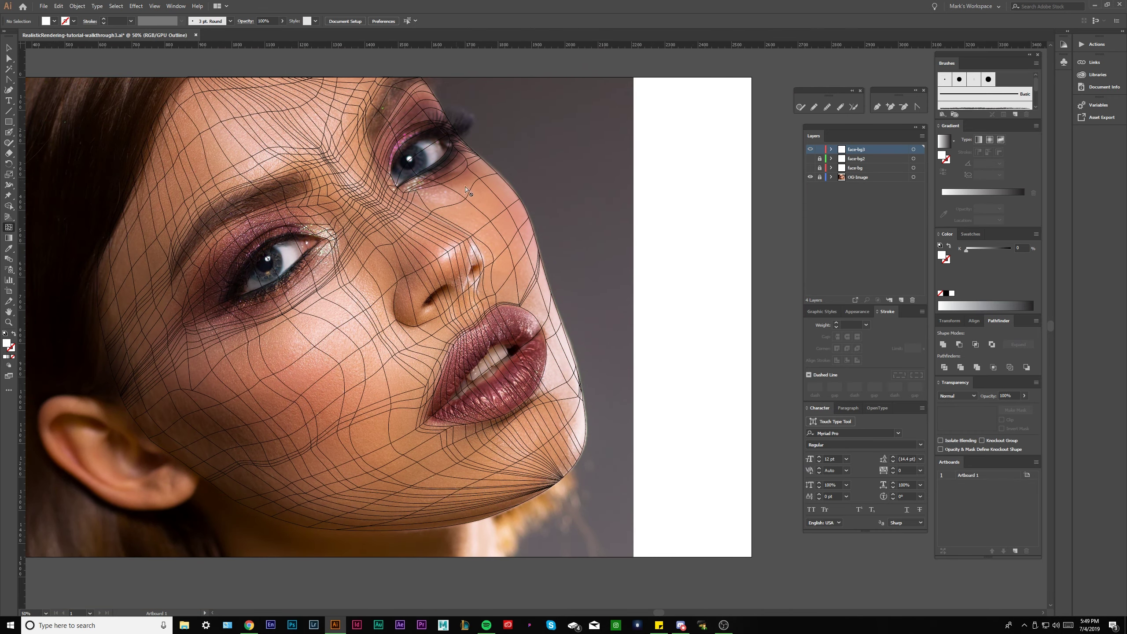
# - Reposition the mesh points on the far cheek below the eye and adjust their handles to smooth the lines
pyautogui.scroll(3, 467, 190)
pyautogui.moveTo(353, 285); pyautogui.dragTo(372, 289)
pyautogui.press('a')
pyautogui.click(509, 339)
pyautogui.moveTo(514, 354); pyautogui.dragTo(521, 349)
pyautogui.hotkey('shift', 'c')
pyautogui.moveTo(570, 419); pyautogui.dragTo(559, 427)
pyautogui.moveTo(560, 375); pyautogui.dragTo(554, 389)
pyautogui.moveTo(557, 450); pyautogui.dragTo(555, 445)
pyautogui.hotkey('ctrl', '-')
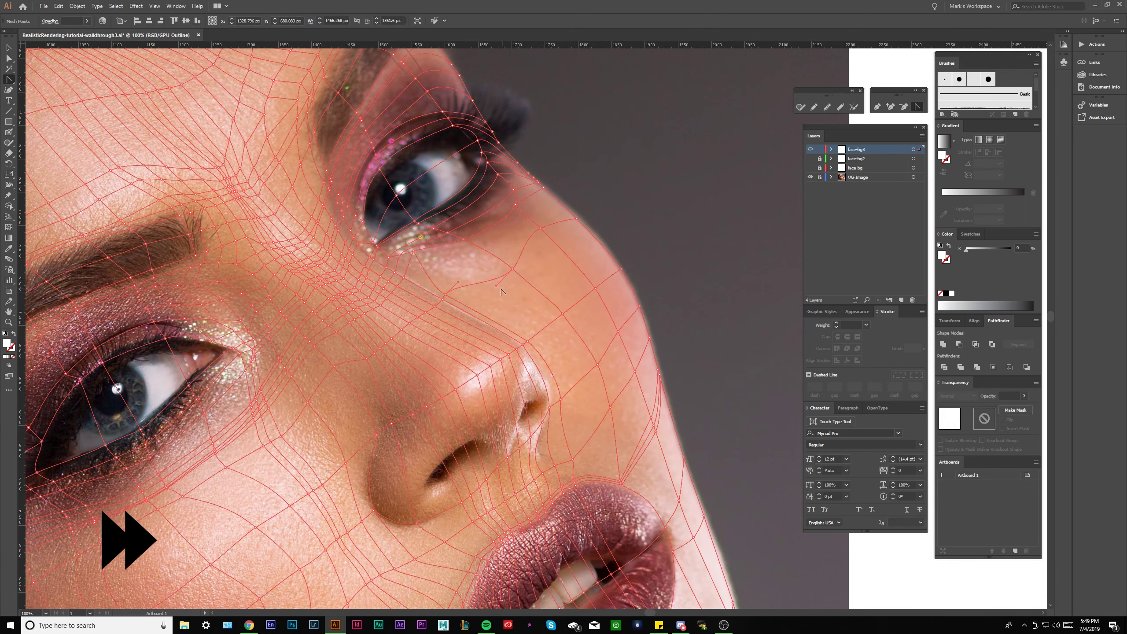
# - Fine-tune the mesh handles on the upper cheek just under the far eye and deselect the mesh
pyautogui.moveTo(459, 283); pyautogui.dragTo(468, 284)
pyautogui.moveTo(524, 242); pyautogui.dragTo(526, 239)
pyautogui.scroll(1, 527, 222)
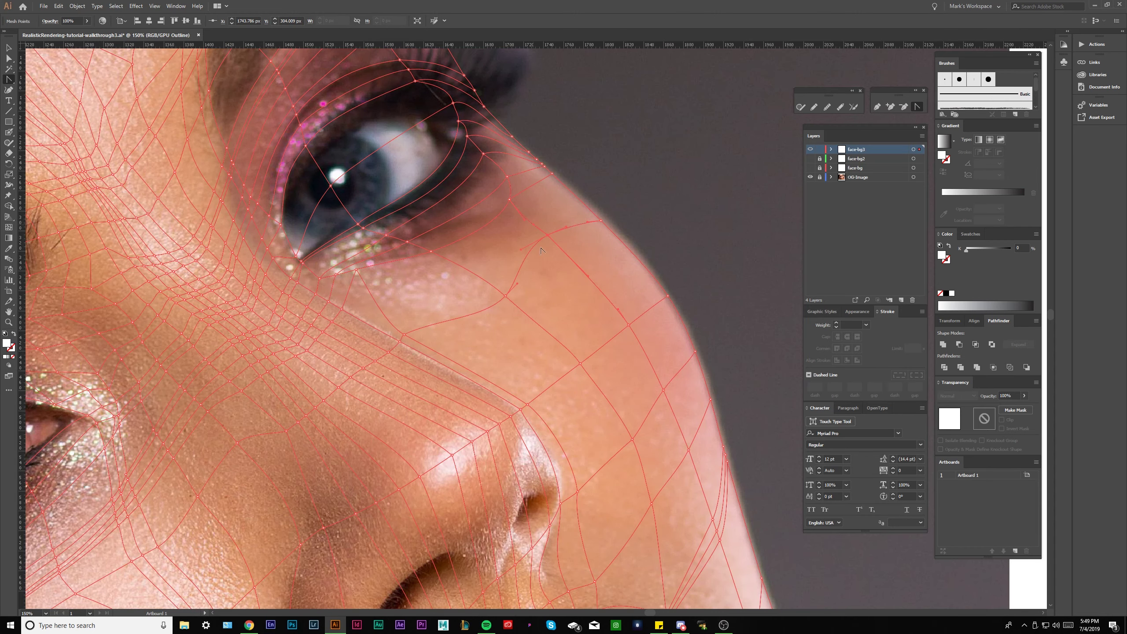
pyautogui.scroll(-1, 546, 277)
pyautogui.hotkey('ctrl', 'shift', 'a')
# - Add a mesh point with its line on the skin beside the far corner of the mouth
pyautogui.scroll(-2, 574, 327)
pyautogui.moveTo(646, 482); pyautogui.dragTo(588, 435)
pyautogui.scroll(2, 635, 475)
pyautogui.click(9, 227)
pyautogui.scroll(1, 529, 361)
pyautogui.moveTo(655, 294); pyautogui.dragTo(598, 273)
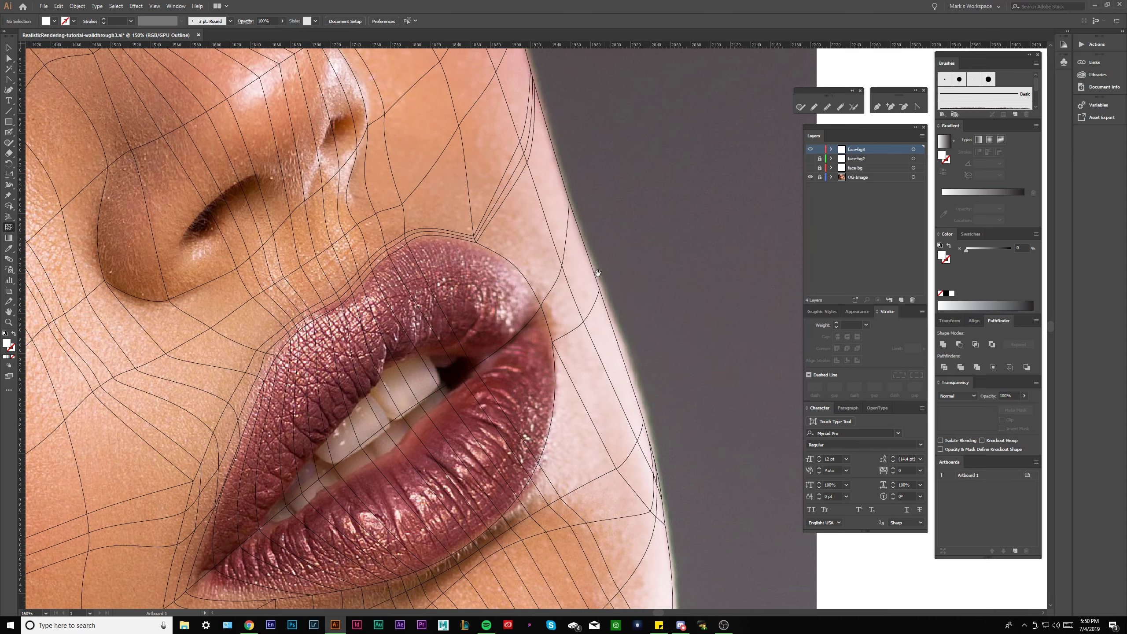
pyautogui.click(551, 302)
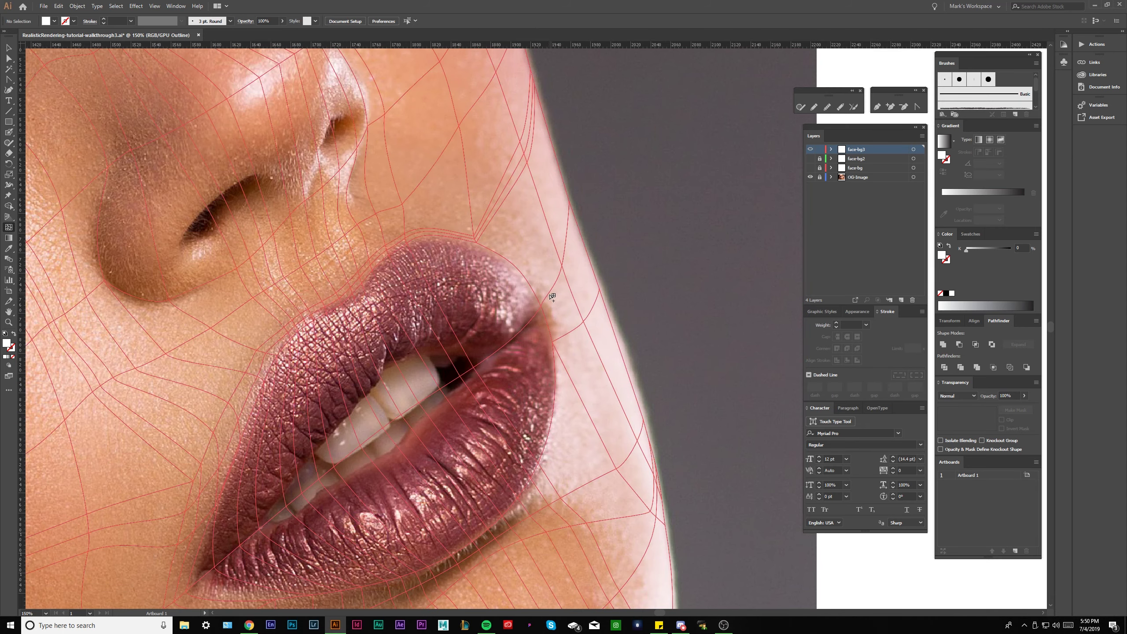
# - Move the mesh points above the upper lip's far end toward the mouth corner, undoing the last adjustment
pyautogui.press('a')
pyautogui.scroll(2, 501, 212)
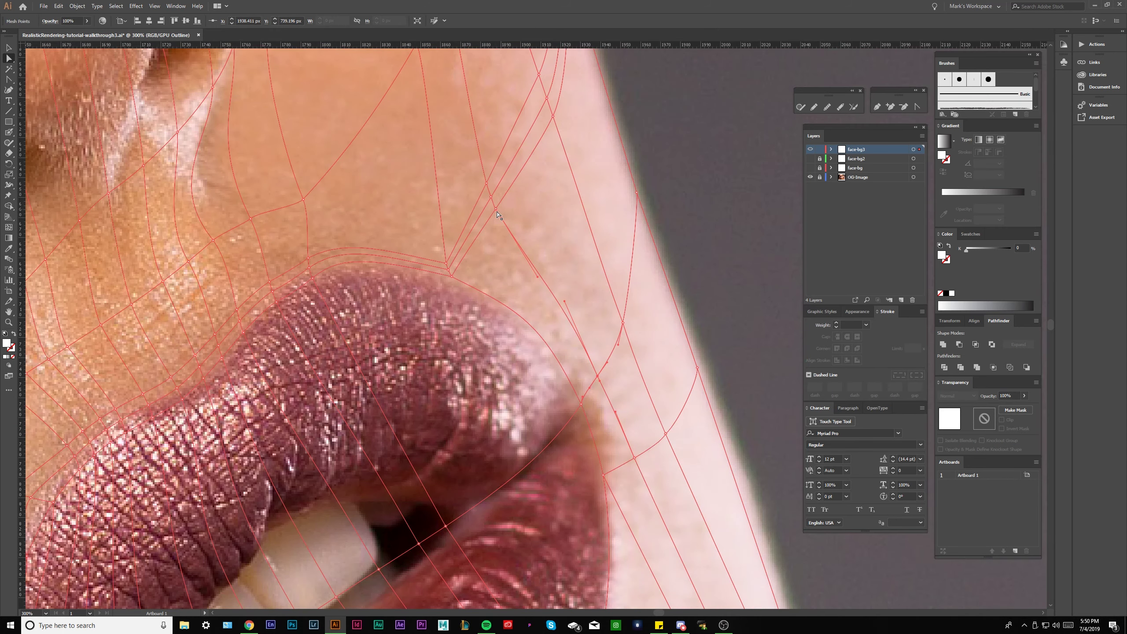
pyautogui.moveTo(499, 215); pyautogui.dragTo(487, 258)
pyautogui.moveTo(487, 185); pyautogui.dragTo(479, 242)
pyautogui.moveTo(510, 297); pyautogui.dragTo(536, 301)
pyautogui.click(916, 107)
pyautogui.hotkey('ctrl', 'z')
# - Spread the bunched mesh points above the upper lip's far end apart and adjust their handles along the lip contour
pyautogui.moveTo(599, 376); pyautogui.dragTo(567, 334)
pyautogui.scroll(1, 557, 311)
pyautogui.moveTo(528, 215); pyautogui.dragTo(596, 355)
pyautogui.scroll(1, 537, 231)
pyautogui.moveTo(530, 221); pyautogui.dragTo(537, 295)
pyautogui.moveTo(539, 295); pyautogui.dragTo(542, 317)
pyautogui.moveTo(412, 261); pyautogui.dragTo(444, 289)
pyautogui.click(449, 254)
pyautogui.moveTo(436, 273); pyautogui.dragTo(435, 267)
pyautogui.moveTo(417, 256); pyautogui.dragTo(444, 275)
# - Shift the upper-lip row points farther toward the mouth corner and bend their handles to parallel the lip edge
pyautogui.scroll(-1, 444, 275)
pyautogui.scroll(1, 453, 284)
pyautogui.moveTo(510, 319); pyautogui.dragTo(514, 313)
pyautogui.moveTo(455, 280); pyautogui.dragTo(499, 285)
pyautogui.moveTo(485, 284); pyautogui.dragTo(508, 335)
pyautogui.moveTo(537, 348); pyautogui.dragTo(527, 356)
pyautogui.moveTo(438, 285); pyautogui.dragTo(475, 307)
# - Reposition the outermost upper-lip row points near the mouth's far corner and curve their handles around it
pyautogui.scroll(-2, 500, 306)
pyautogui.moveTo(510, 200); pyautogui.dragTo(565, 288)
pyautogui.moveTo(530, 309); pyautogui.dragTo(551, 364)
pyautogui.moveTo(563, 387); pyautogui.dragTo(550, 389)
pyautogui.moveTo(560, 341); pyautogui.dragTo(557, 331)
pyautogui.moveTo(525, 294); pyautogui.dragTo(536, 348)
pyautogui.click(519, 277)
pyautogui.moveTo(543, 296)
pyautogui.mouseDown()
pyautogui.moveTo(525, 331)
pyautogui.moveTo(540, 284)
pyautogui.mouseUp()
pyautogui.keyDown('ctrl'); pyautogui.click(604, 323); pyautogui.keyUp('ctrl')
# - Even out the spacing and handles of the row points above the upper lip's far end so the lines fan into the cheek
pyautogui.scroll(-1, 604, 322)
pyautogui.moveTo(525, 326)
pyautogui.mouseDown()
pyautogui.moveTo(562, 359)
pyautogui.moveTo(536, 340)
pyautogui.mouseUp()
pyautogui.scroll(2, 573, 466)
pyautogui.moveTo(518, 308); pyautogui.dragTo(529, 317)
pyautogui.moveTo(495, 286); pyautogui.dragTo(507, 301)
pyautogui.moveTo(490, 307); pyautogui.dragTo(488, 296)
pyautogui.moveTo(523, 251); pyautogui.dragTo(526, 261)
pyautogui.moveTo(468, 294); pyautogui.dragTo(505, 305)
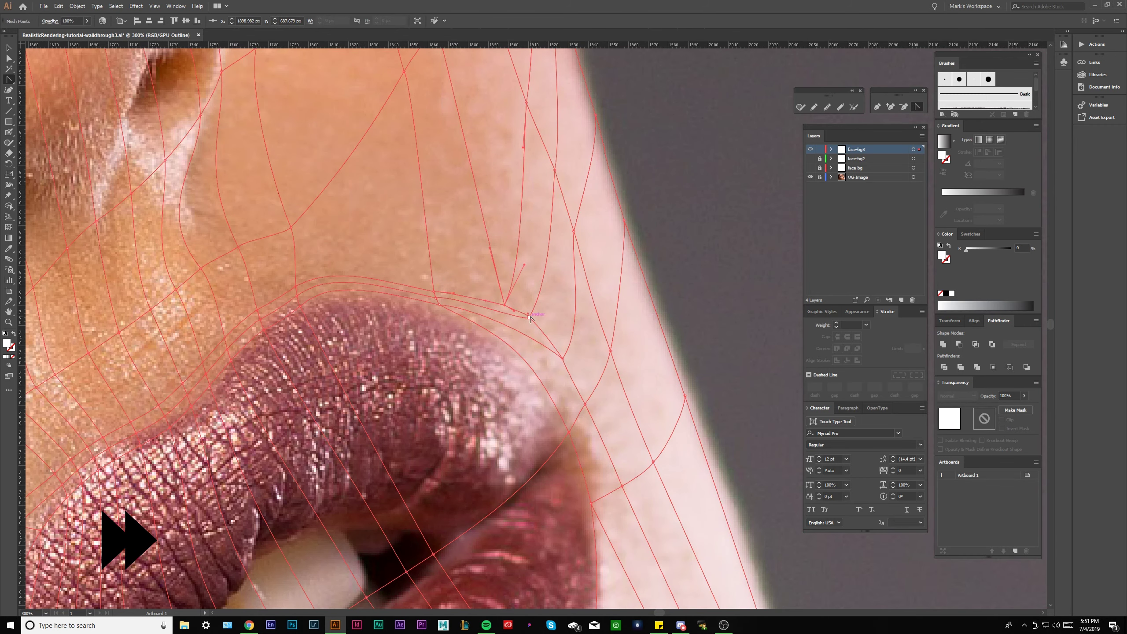
pyautogui.keyDown('ctrl'); pyautogui.click(517, 310); pyautogui.keyUp('ctrl')
# - Save the document and add a mesh point with its line on the skin beside the lower lip's far edge
pyautogui.scroll(-3, 484, 302)
pyautogui.scroll(2, 508, 448)
pyautogui.press('u')
pyautogui.press('a')
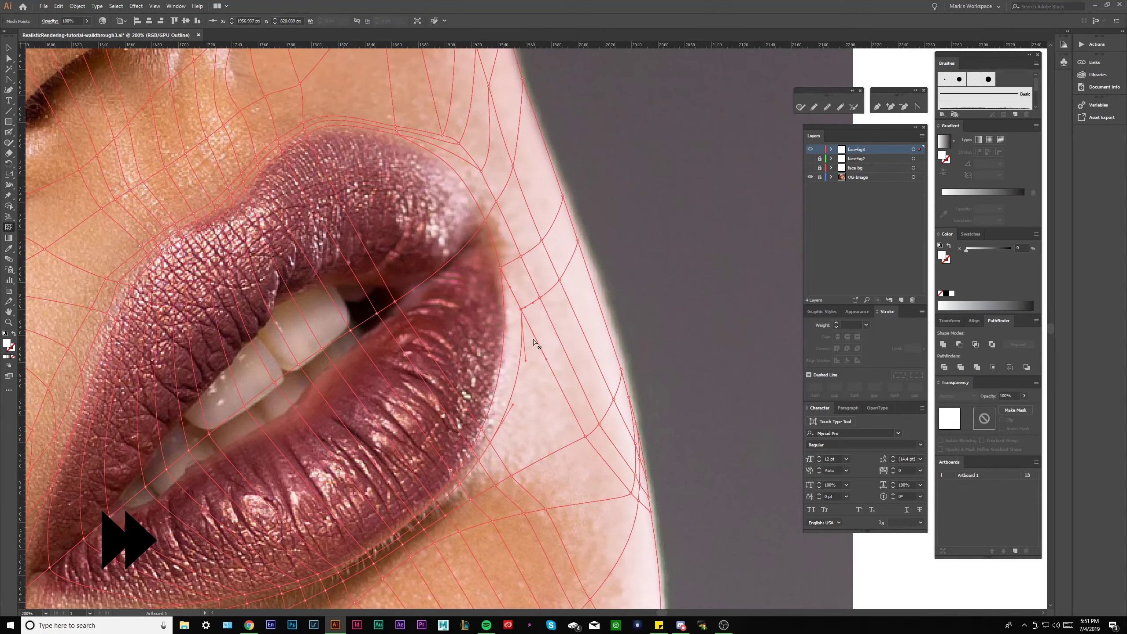
pyautogui.hotkey('ctrl', '-')
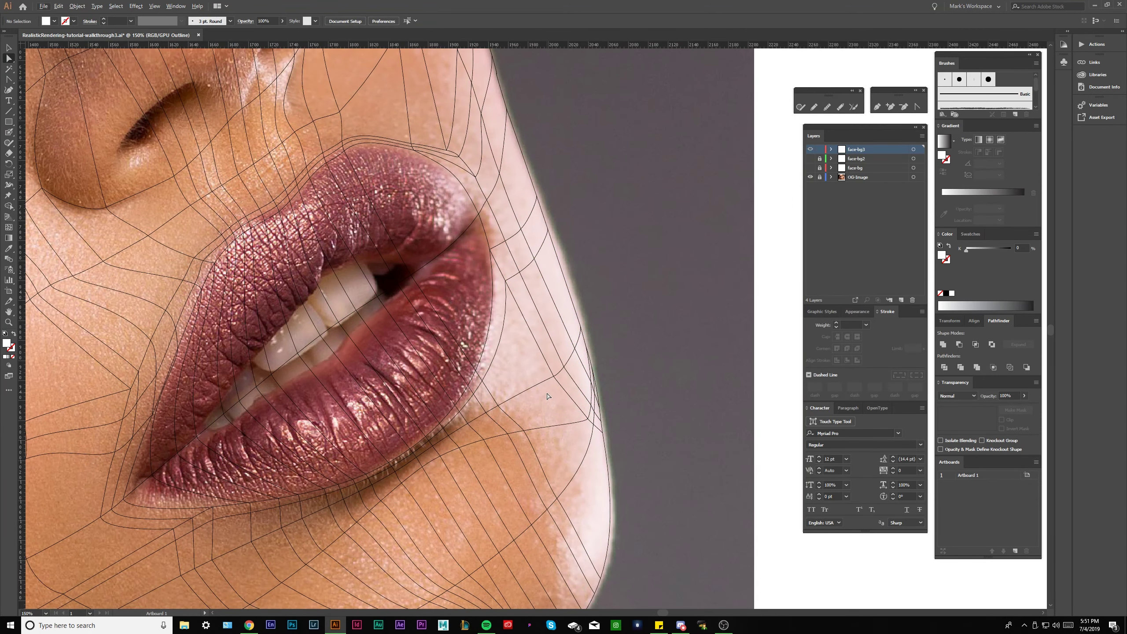
pyautogui.hotkey('ctrl', '-')
pyautogui.click(9, 227)
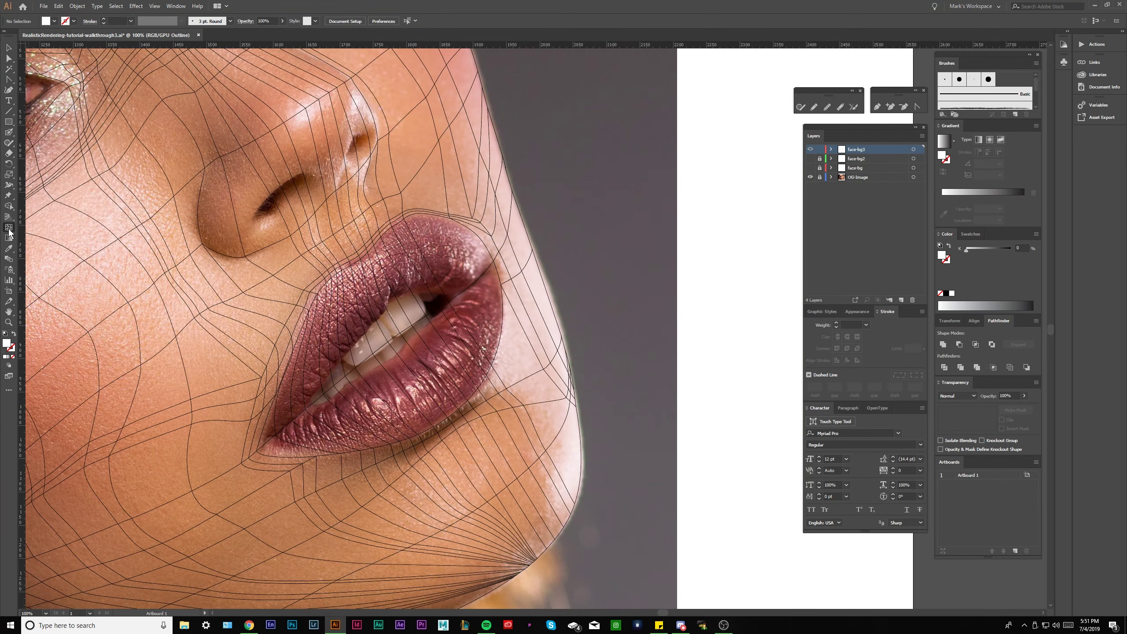
pyautogui.hotkey('ctrl', '+')
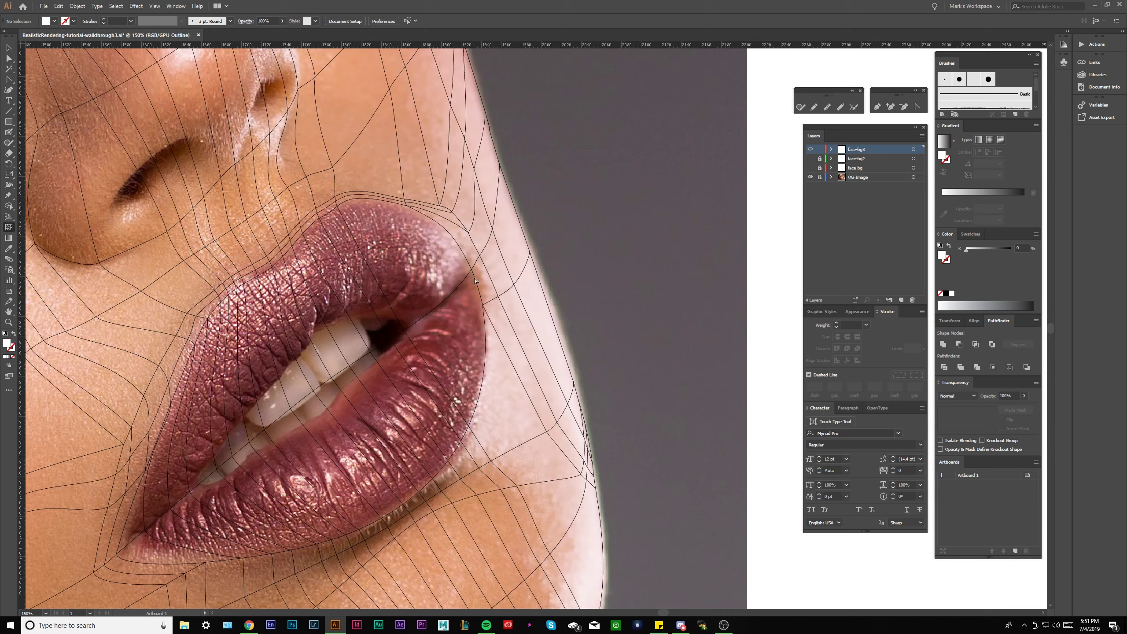
pyautogui.hotkey('ctrl', 's')
pyautogui.click(512, 360)
# - Move the added point closer to the lower lip's far edge and align its upper handle with the lip outline
pyautogui.press('a')
pyautogui.moveTo(511, 362); pyautogui.dragTo(497, 370)
pyautogui.scroll(2, 496, 366)
pyautogui.click(917, 107)
pyautogui.moveTo(471, 318); pyautogui.dragTo(496, 309)
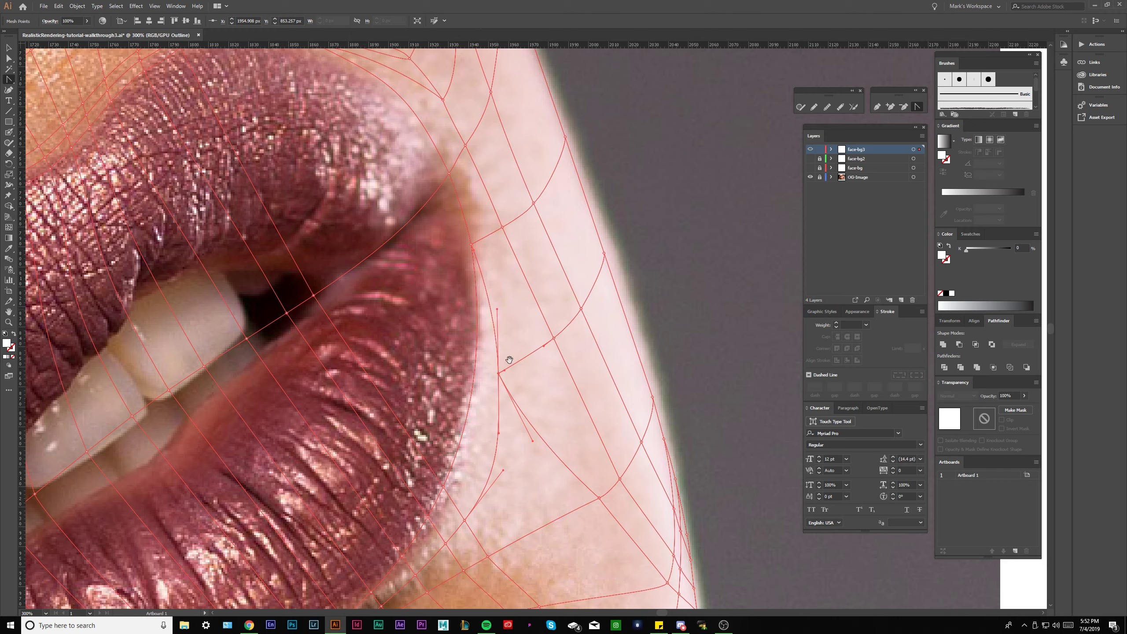
# - Examine the mesh over the mouth, chin, jaw and near cheek for areas that still need refining
pyautogui.scroll(-2, 523, 336)
pyautogui.hotkey('ctrl', '-')
pyautogui.hotkey('ctrl', '-')
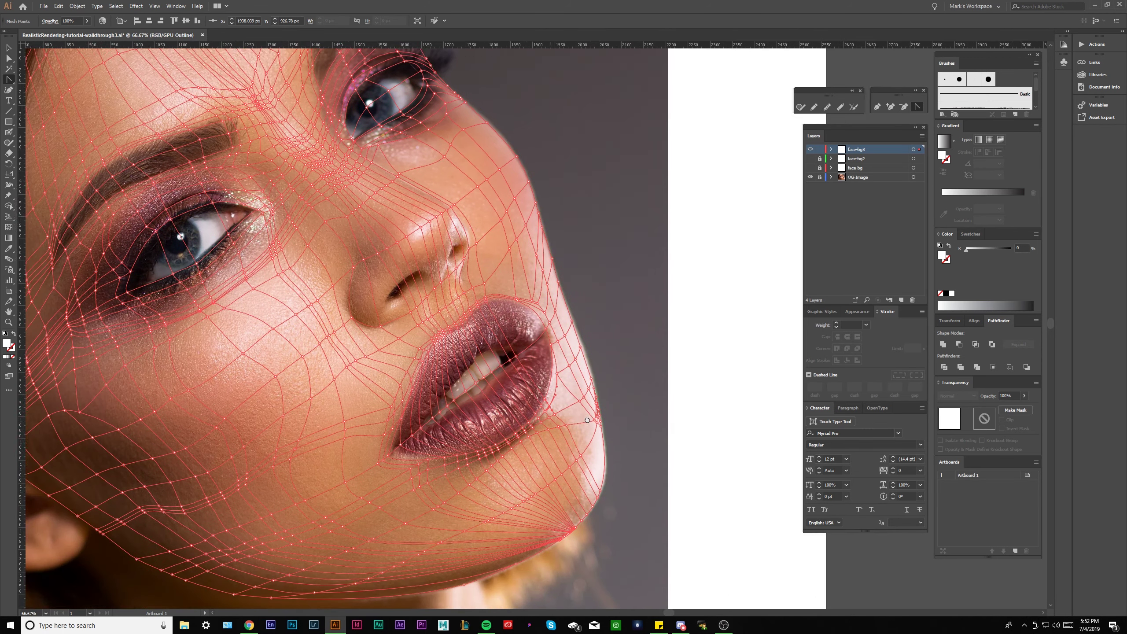
pyautogui.moveTo(586, 420); pyautogui.dragTo(569, 350)
pyautogui.scroll(2, 617, 307)
pyautogui.scroll(-1, 568, 351)
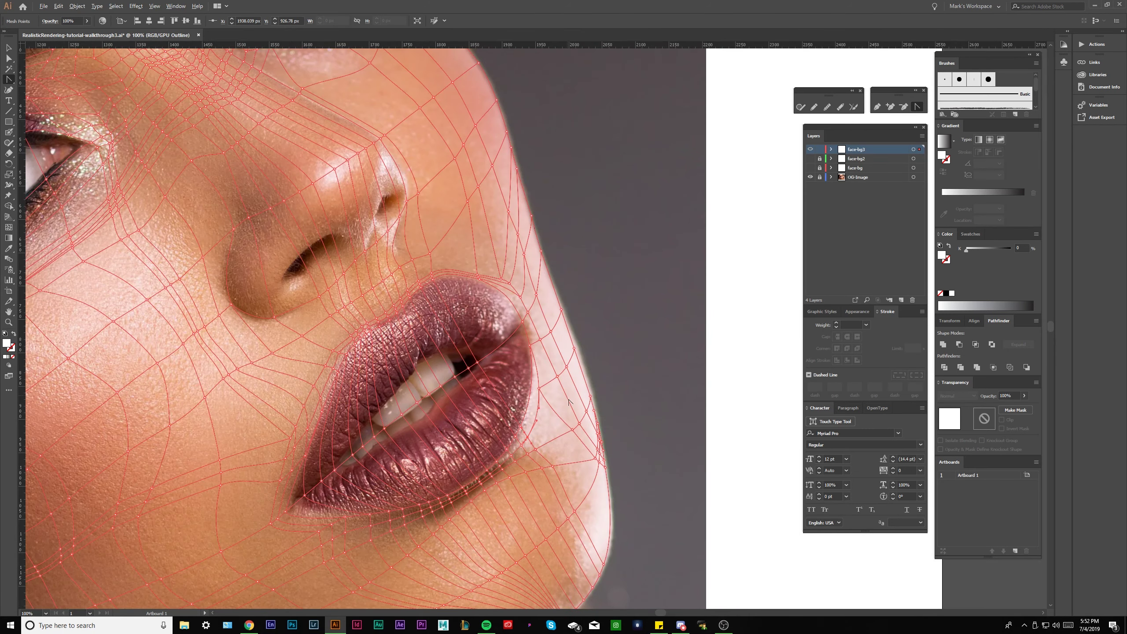
pyautogui.moveTo(588, 445); pyautogui.dragTo(593, 407)
pyautogui.scroll(-1, 576, 387)
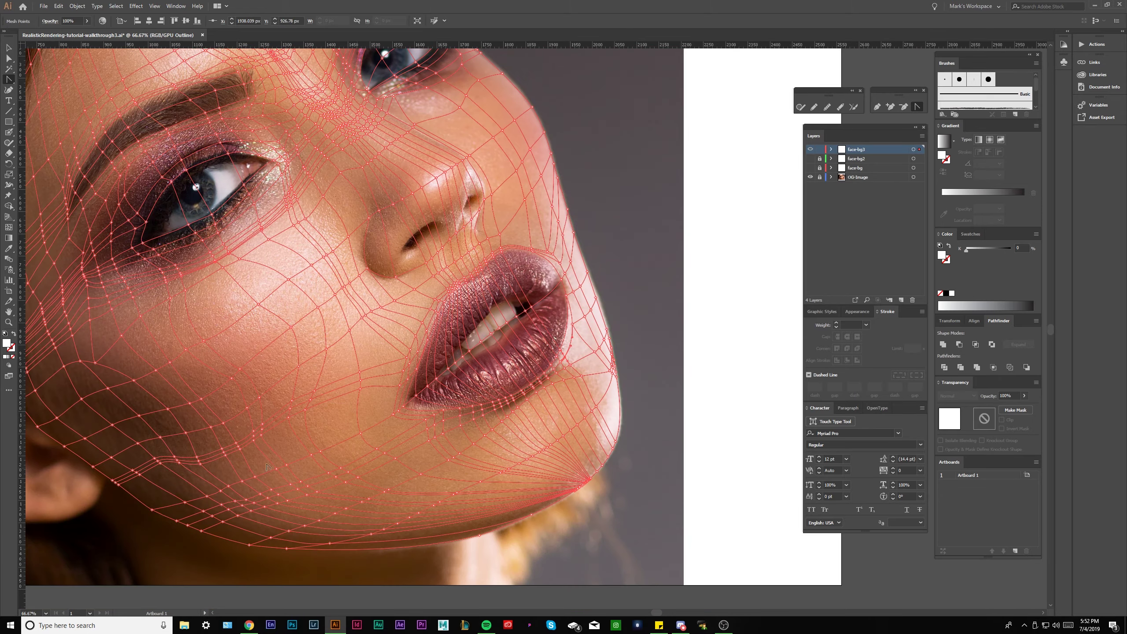
pyautogui.scroll(3, 267, 466)
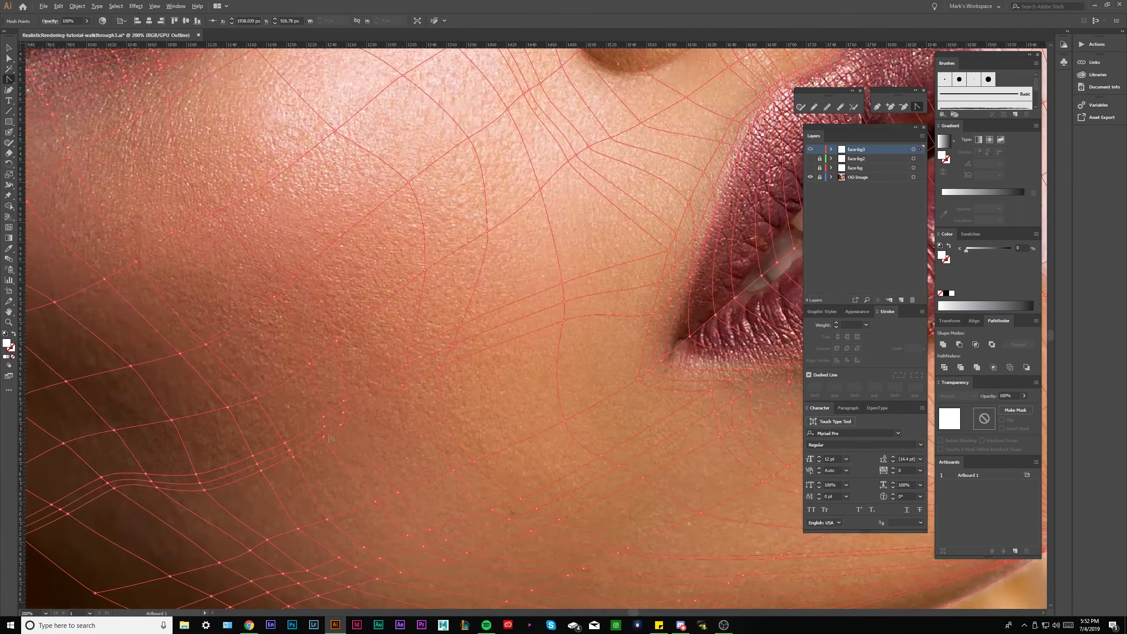
pyautogui.scroll(-3, 329, 438)
pyautogui.scroll(4, 313, 417)
pyautogui.scroll(-3, 383, 421)
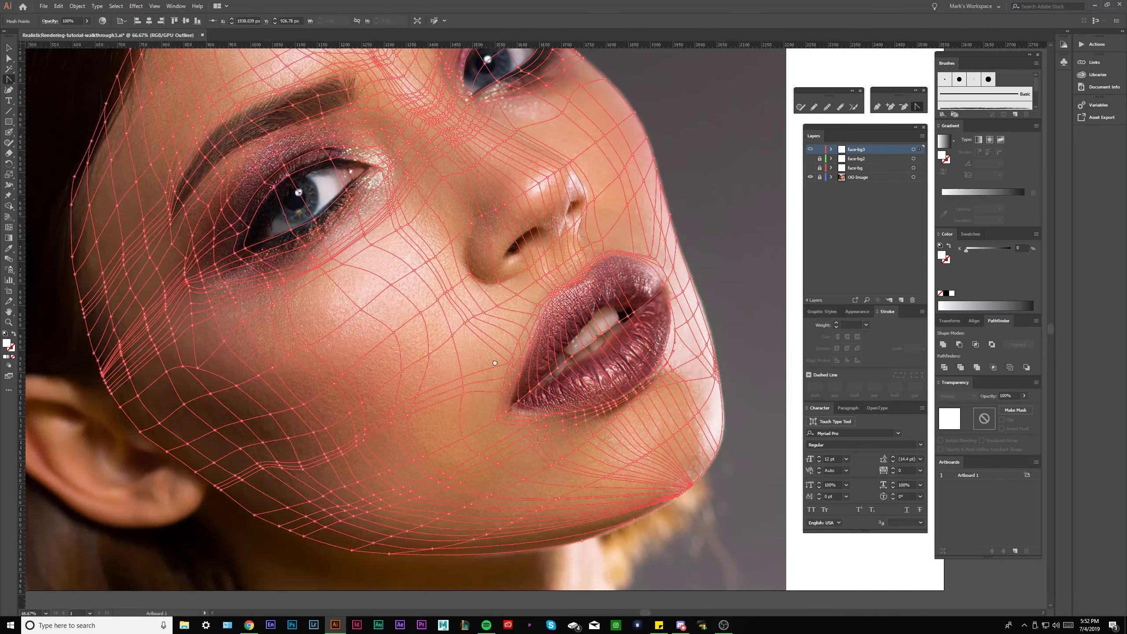
# - Examine the mesh around the lips and the pale far edge of the chin for spots that need adjusting
pyautogui.scroll(2, 439, 388)
pyautogui.press('a')
pyautogui.click(583, 342)
pyautogui.hotkey('ctrl', '-')
pyautogui.moveTo(485, 398); pyautogui.dragTo(559, 332)
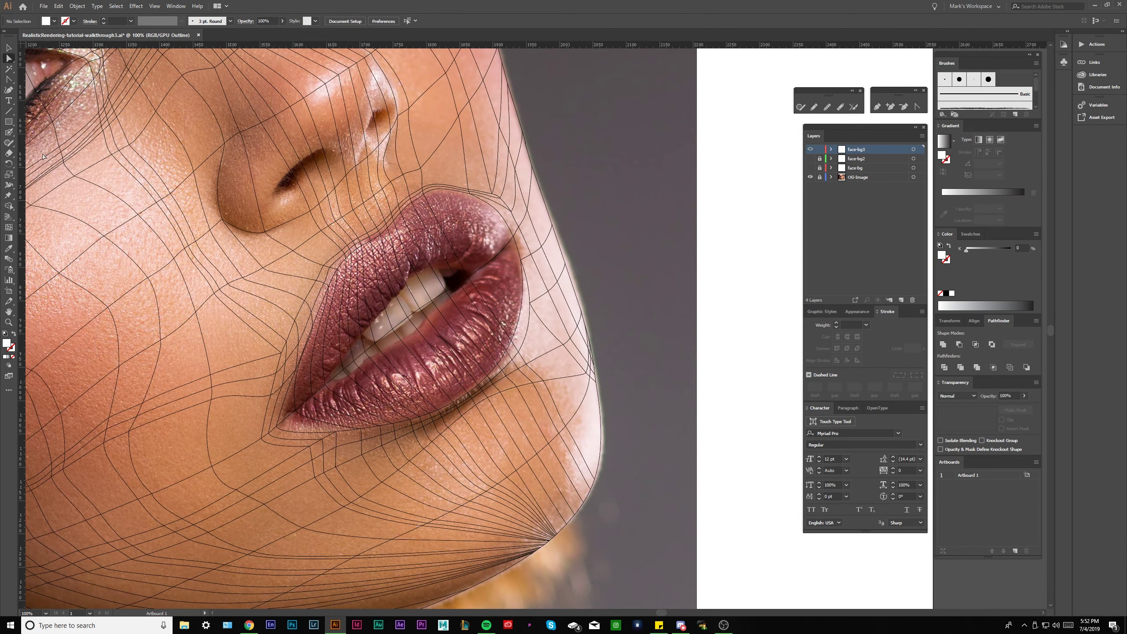
pyautogui.scroll(1, 586, 415)
pyautogui.scroll(-2, 585, 415)
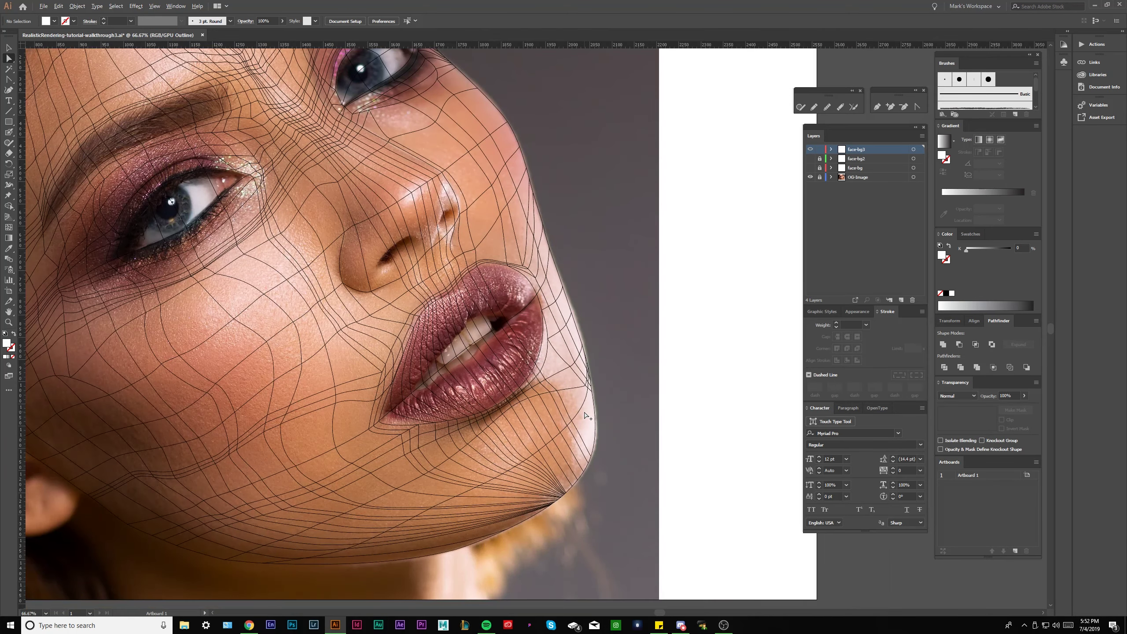
pyautogui.scroll(1, 585, 415)
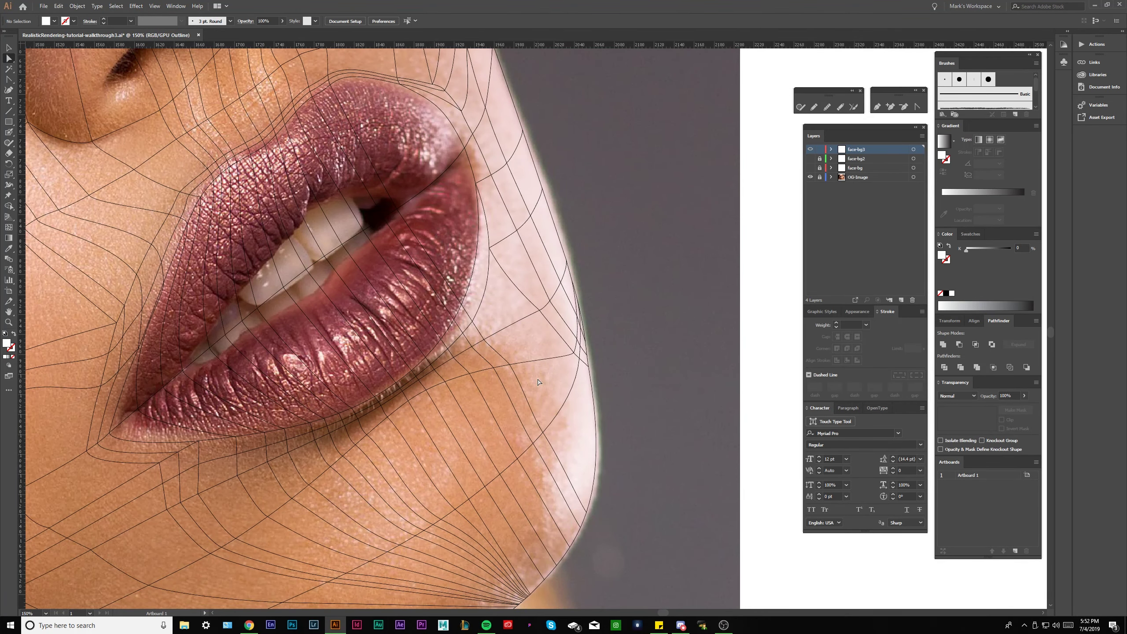
pyautogui.scroll(-1, 527, 374)
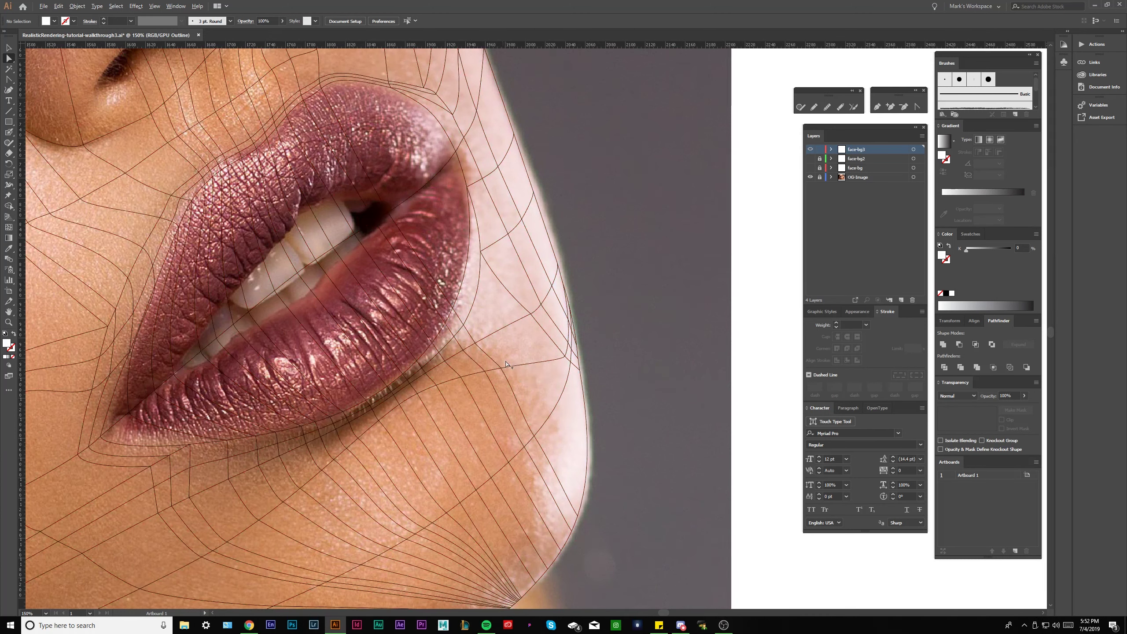
# - Reposition the mesh points below the lower lip's far edge towards the chin outline and realign their handles
pyautogui.scroll(-1, 511, 364)
pyautogui.scroll(1, 522, 328)
pyautogui.moveTo(523, 332); pyautogui.dragTo(496, 339)
pyautogui.click(494, 384)
pyautogui.moveTo(492, 386); pyautogui.dragTo(513, 378)
pyautogui.moveTo(526, 455); pyautogui.dragTo(557, 437)
pyautogui.click(916, 106)
pyautogui.scroll(1, 628, 372)
pyautogui.moveTo(474, 381); pyautogui.dragTo(441, 362)
pyautogui.moveTo(536, 460); pyautogui.dragTo(533, 464)
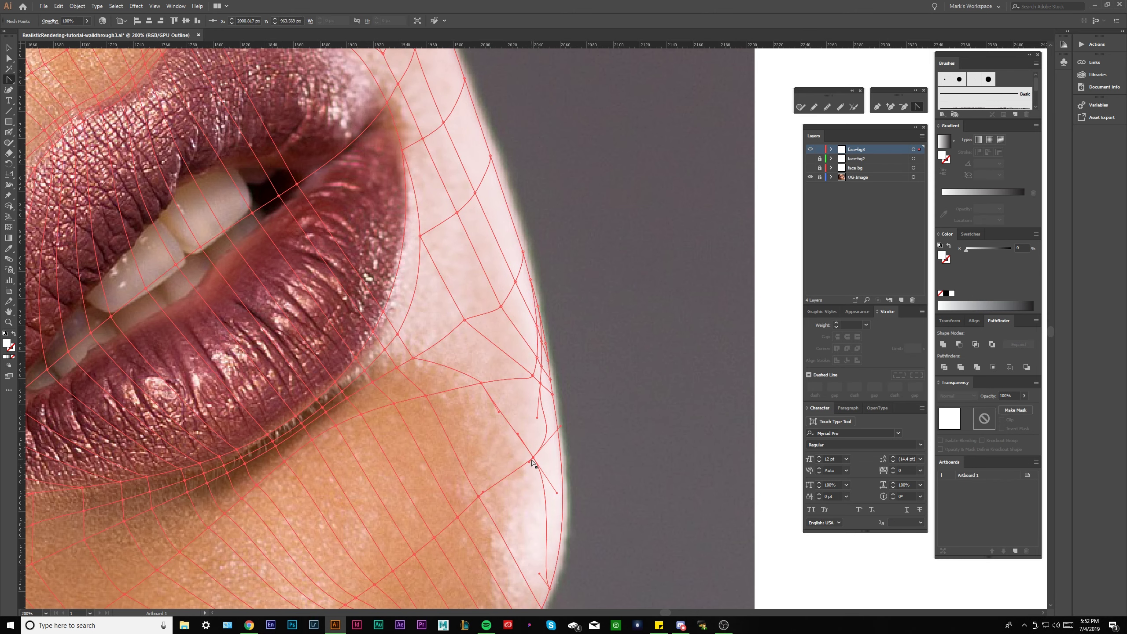
pyautogui.moveTo(561, 428); pyautogui.dragTo(549, 503)
pyautogui.scroll(-1, 537, 545)
pyautogui.moveTo(538, 549); pyautogui.dragTo(564, 517)
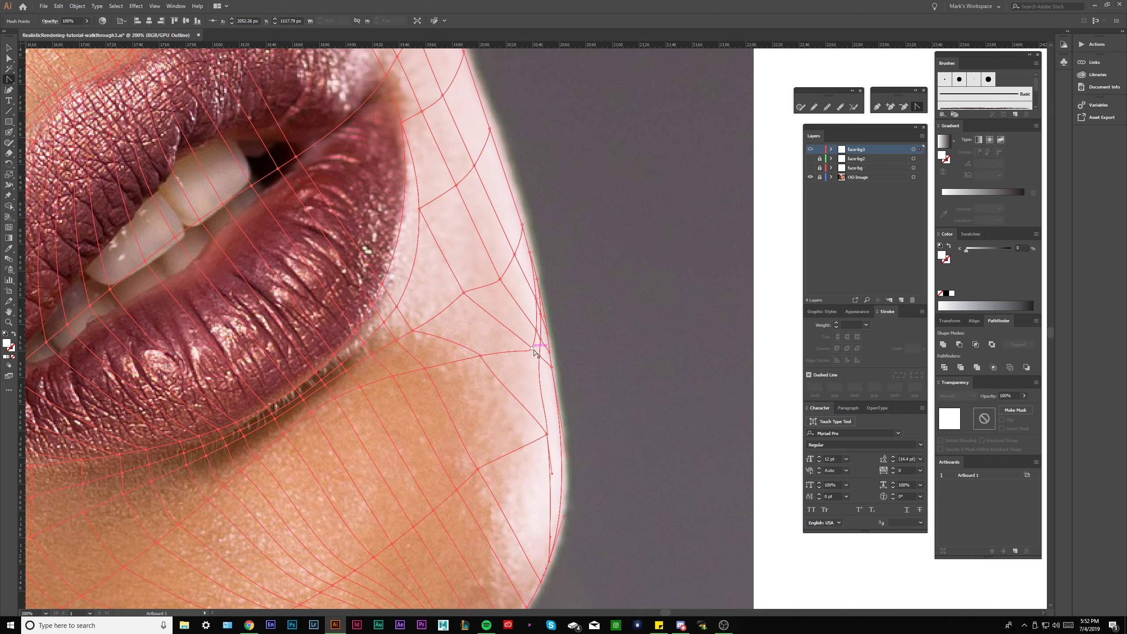
# - Adjust the neighbouring mesh points and handles beside the chin's far outline so the lines bend smoothly down the pale highlight
pyautogui.click(531, 349)
pyautogui.moveTo(531, 350); pyautogui.dragTo(592, 372)
pyautogui.click(518, 360)
pyautogui.scroll(1, 507, 361)
pyautogui.click(569, 399)
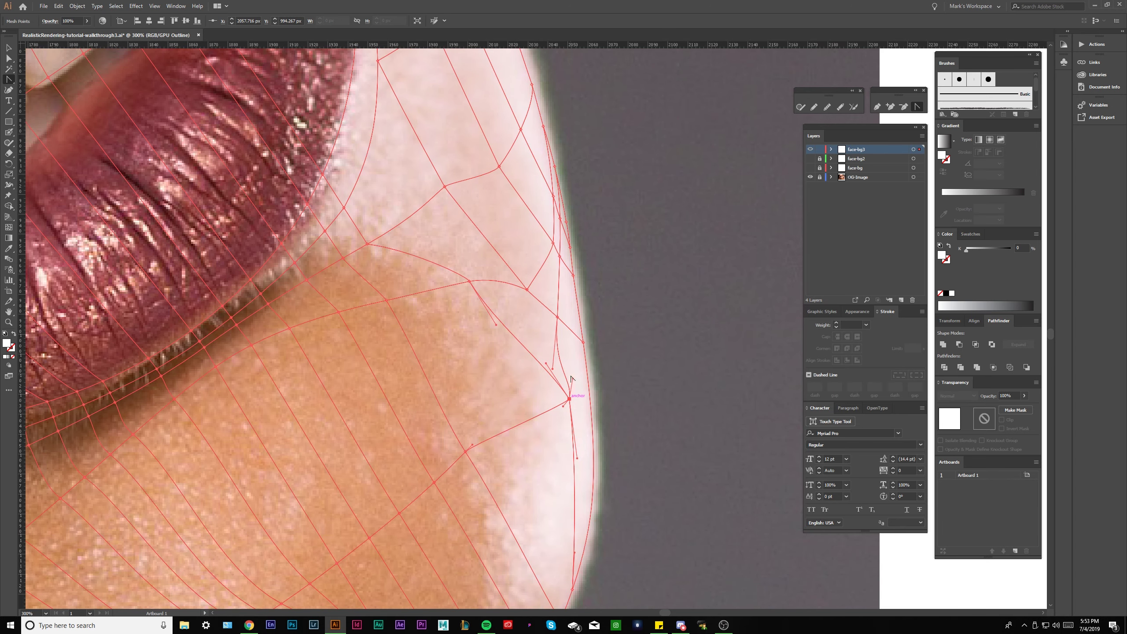
pyautogui.moveTo(572, 380); pyautogui.dragTo(560, 339)
pyautogui.click(568, 399)
pyautogui.click(496, 327)
pyautogui.scroll(-1, 506, 326)
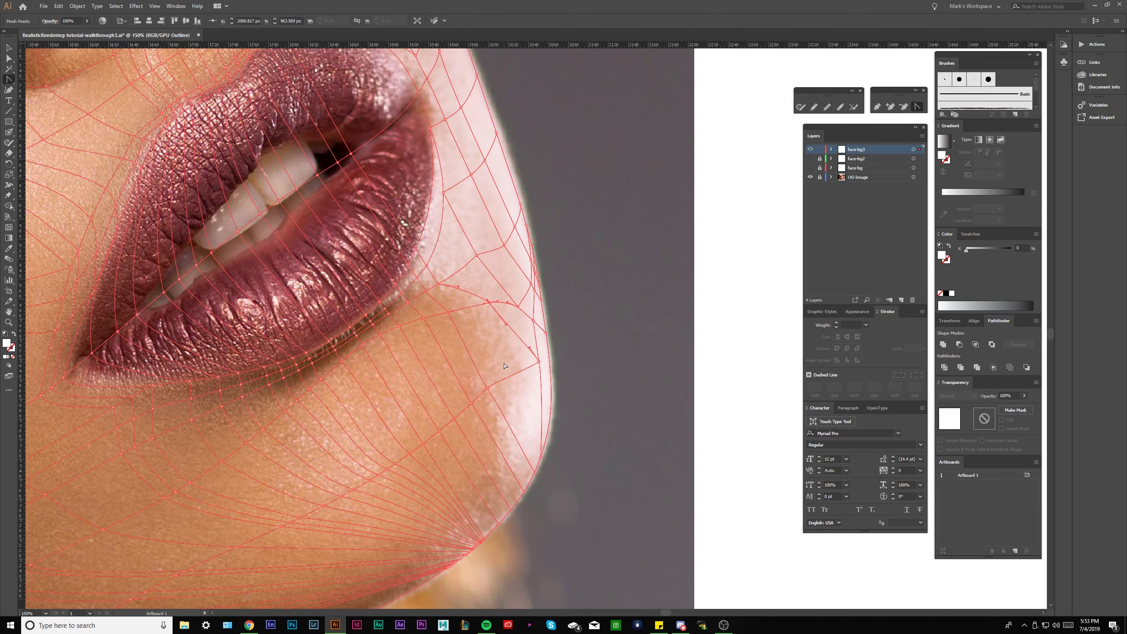
# - Move the mesh point on the chin's far side inward to the boundary between the tan skin and the pale highlight
pyautogui.keyDown('ctrl'); pyautogui.click(504, 363); pyautogui.keyUp('ctrl')
pyautogui.moveTo(514, 341); pyautogui.dragTo(528, 343)
pyautogui.scroll(1, 510, 310)
pyautogui.moveTo(567, 380); pyautogui.dragTo(531, 397)
pyautogui.moveTo(563, 536); pyautogui.dragTo(586, 449)
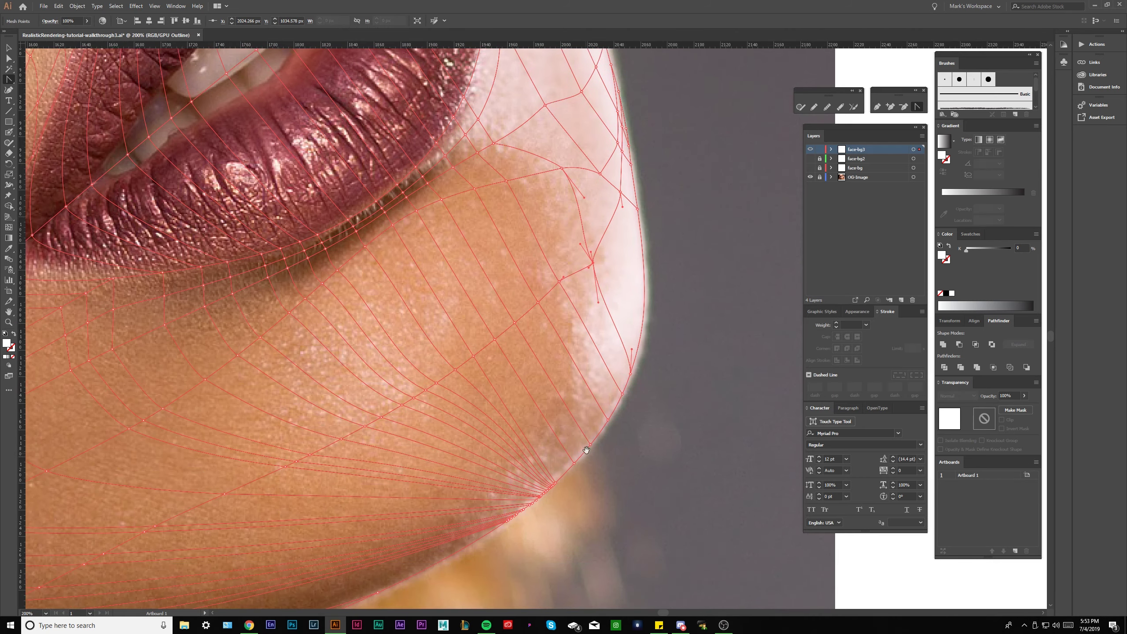
# - Slide the ends of the mesh lines down along the chin outline towards the point where the lines converge
pyautogui.click(574, 466)
pyautogui.scroll(3, 575, 469)
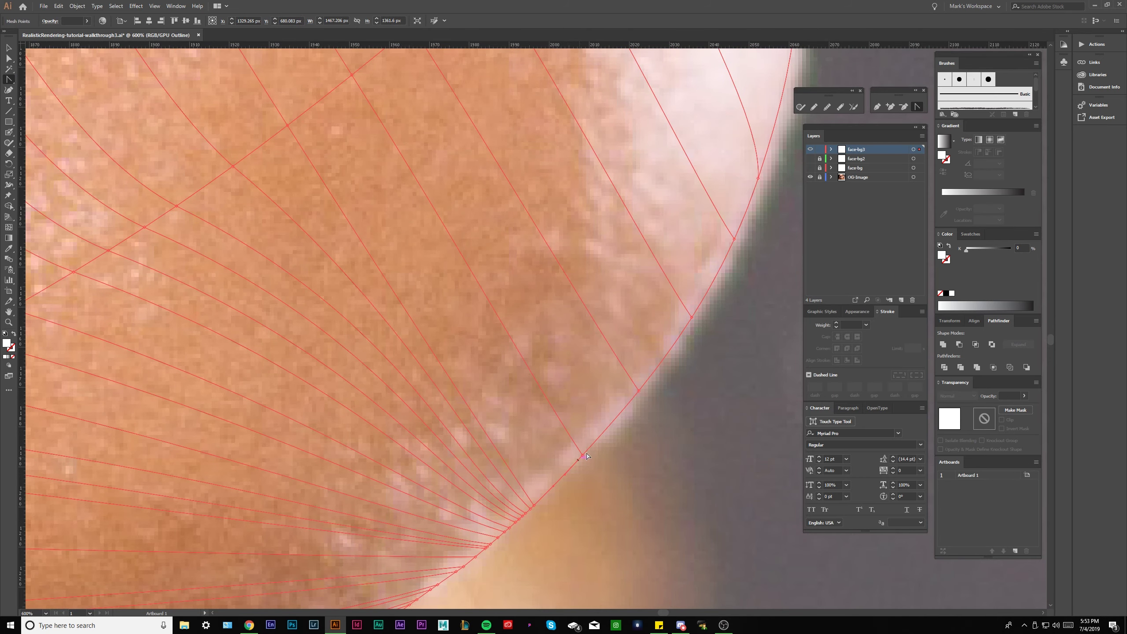
pyautogui.click(568, 479)
pyautogui.moveTo(565, 474)
pyautogui.mouseDown()
pyautogui.moveTo(576, 459)
pyautogui.moveTo(564, 476)
pyautogui.mouseUp()
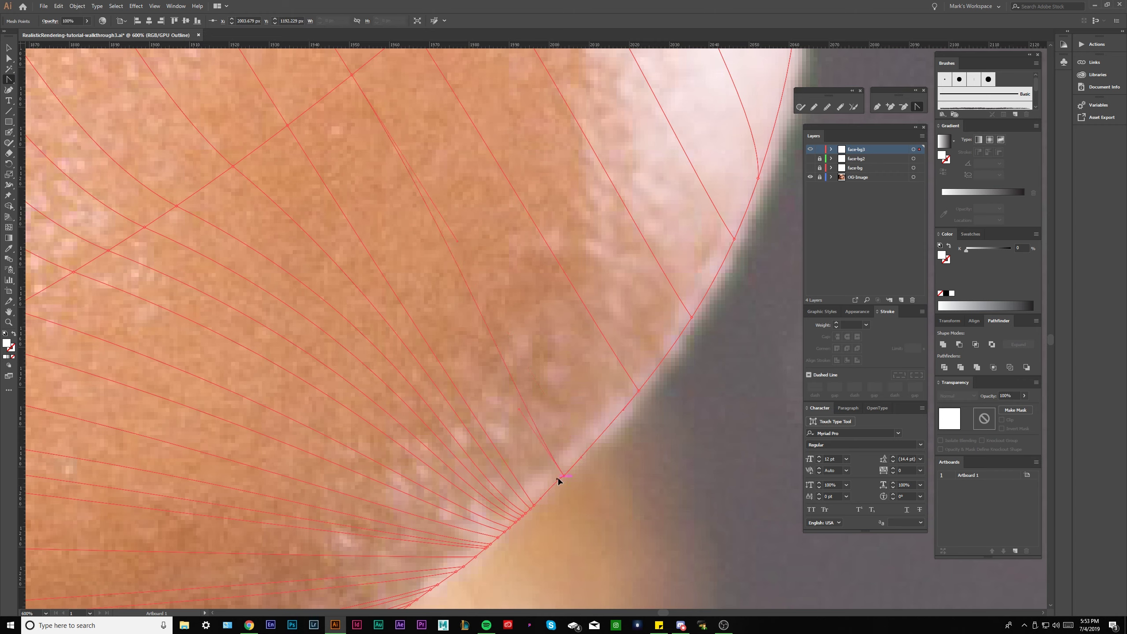
pyautogui.scroll(-1, 587, 404)
pyautogui.moveTo(588, 404); pyautogui.dragTo(551, 455)
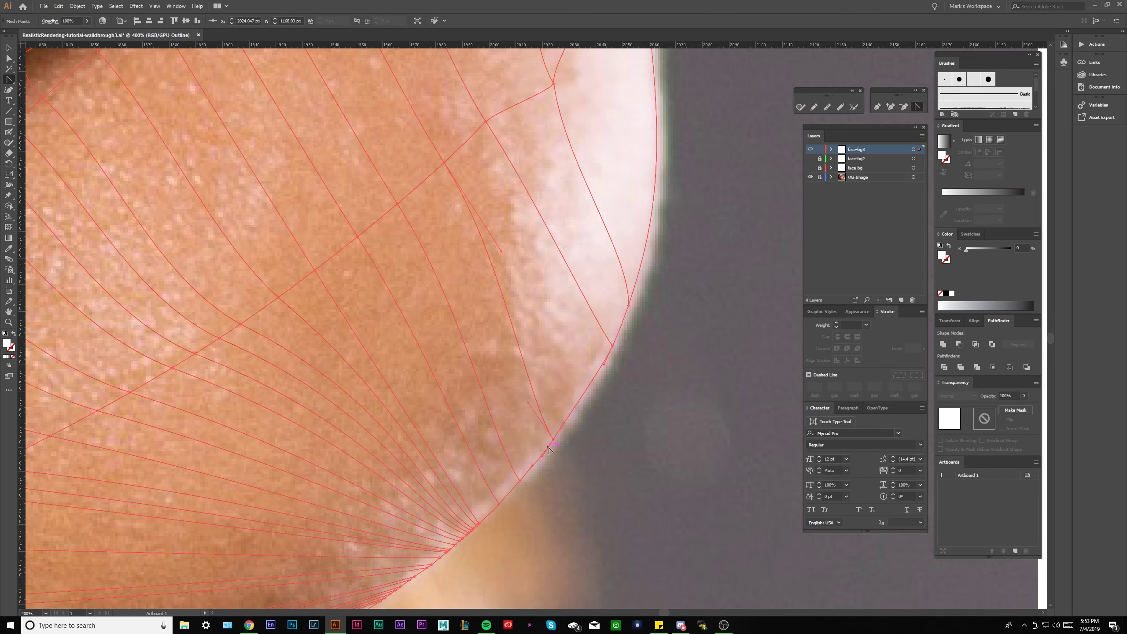
pyautogui.scroll(-2, 548, 448)
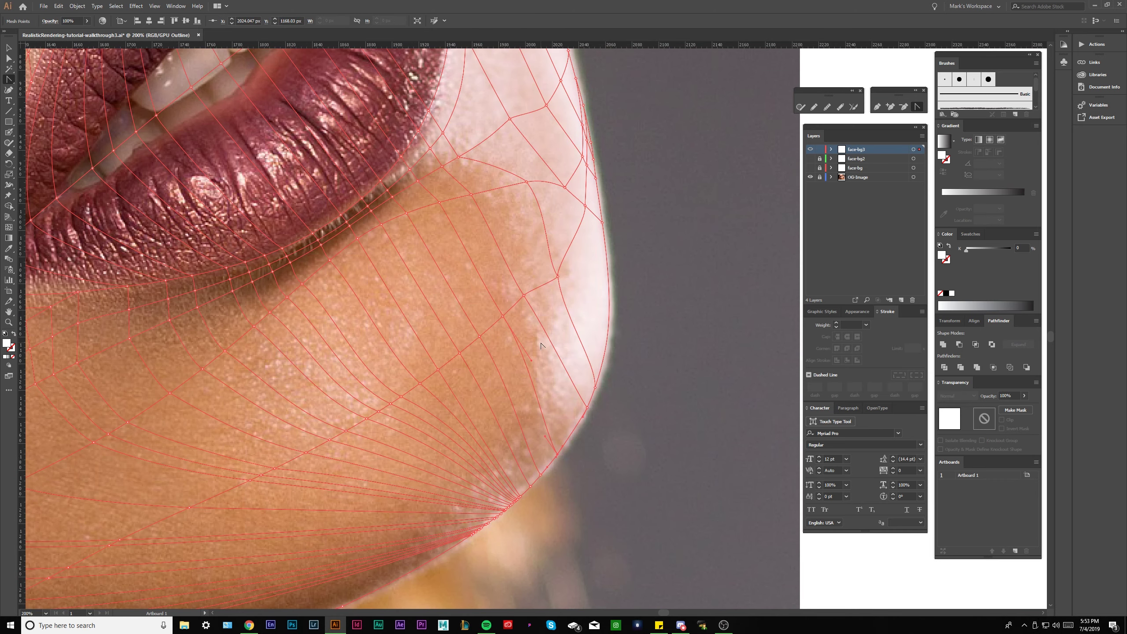
pyautogui.moveTo(568, 480); pyautogui.dragTo(563, 486)
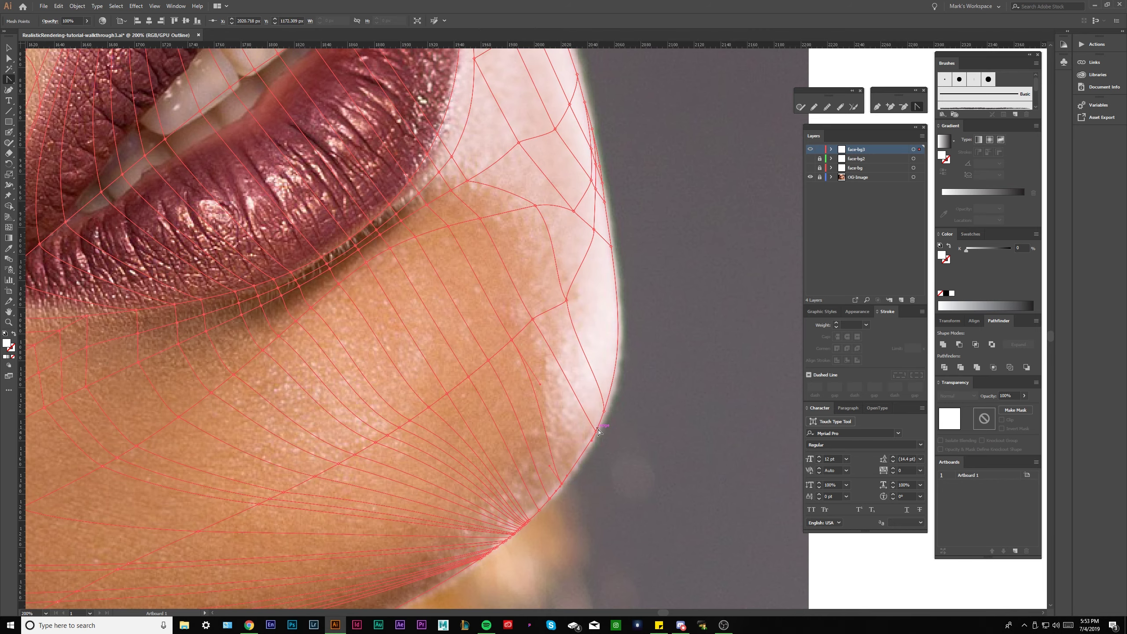
# - Refine the end of the mesh line at the highlight's lower edge on the chin outline and deselect the mesh
pyautogui.scroll(-1, 597, 432)
pyautogui.hotkey('ctrl', 'shift', 'a')
pyautogui.scroll(-1, 435, 524)
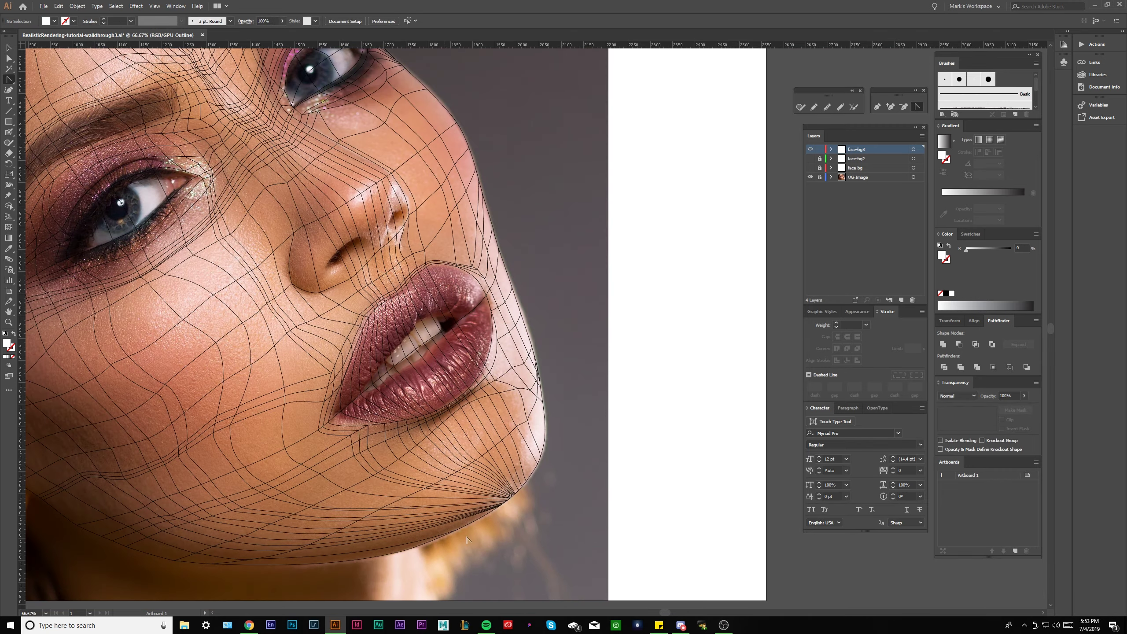
pyautogui.moveTo(611, 461); pyautogui.dragTo(650, 449)
pyautogui.scroll(1, 534, 474)
pyautogui.click(109, 333)
pyautogui.scroll(1, 583, 477)
pyautogui.moveTo(625, 405)
pyautogui.mouseDown()
pyautogui.moveTo(616, 428)
pyautogui.moveTo(607, 399)
pyautogui.moveTo(616, 416)
pyautogui.mouseUp()
pyautogui.scroll(2, 601, 386)
pyautogui.scroll(-1, 603, 444)
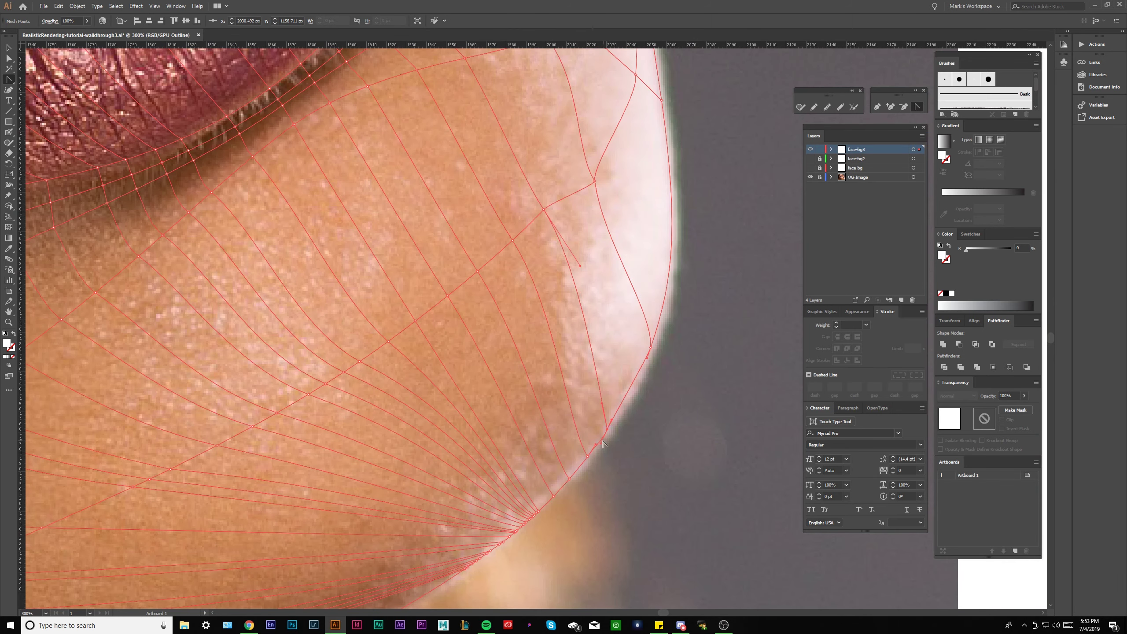
pyautogui.scroll(-1, 604, 438)
pyautogui.scroll(-4, 586, 327)
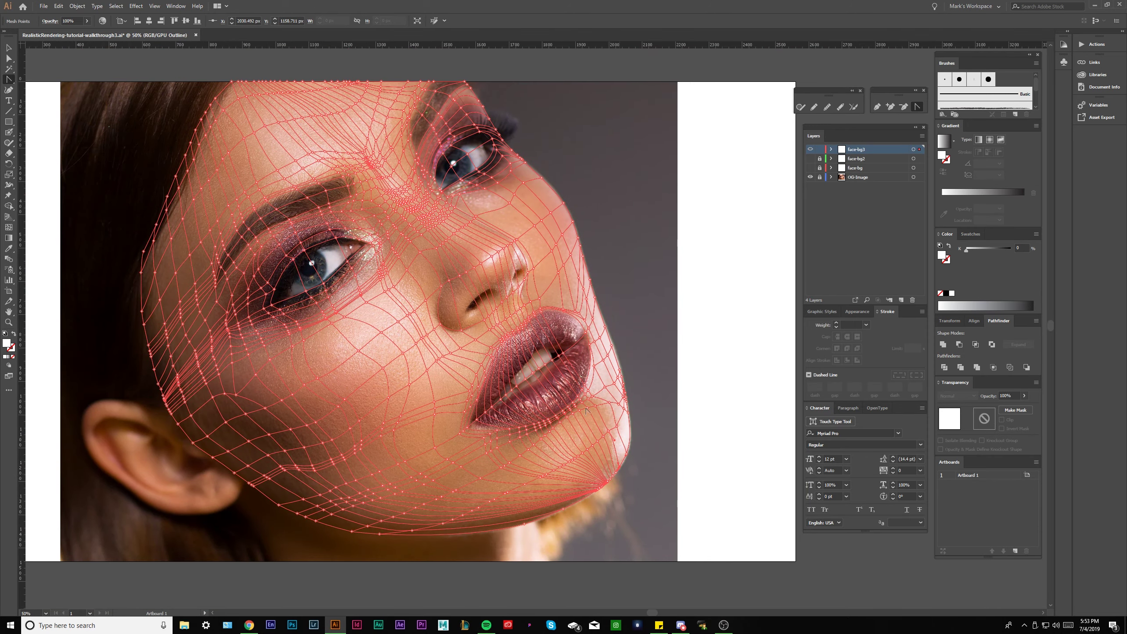
pyautogui.keyDown('ctrl'); pyautogui.click(624, 489); pyautogui.keyUp('ctrl')
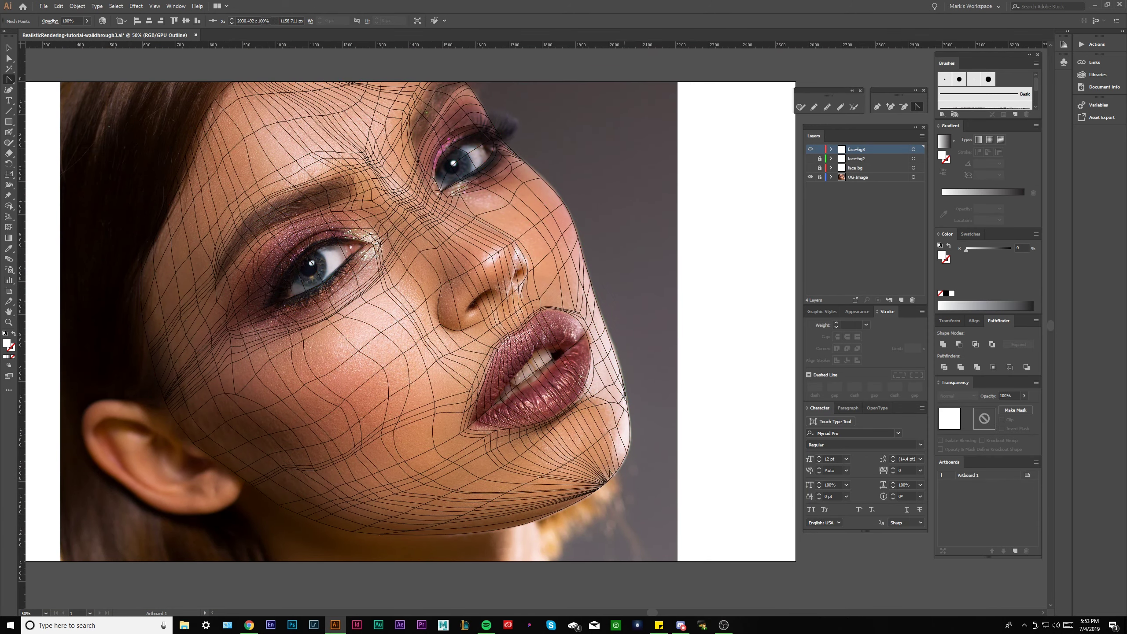
# - Adjust the mesh points and handles below the lower lip's far edge so the line follows the pale highlight's inner edge
pyautogui.scroll(4, 637, 464)
pyautogui.click(573, 371)
pyautogui.scroll(2, 579, 529)
pyautogui.moveTo(642, 429); pyautogui.dragTo(605, 495)
pyautogui.scroll(-2, 646, 584)
pyautogui.moveTo(606, 397); pyautogui.dragTo(603, 408)
pyautogui.moveTo(581, 409); pyautogui.dragTo(611, 445)
pyautogui.moveTo(615, 410); pyautogui.dragTo(639, 435)
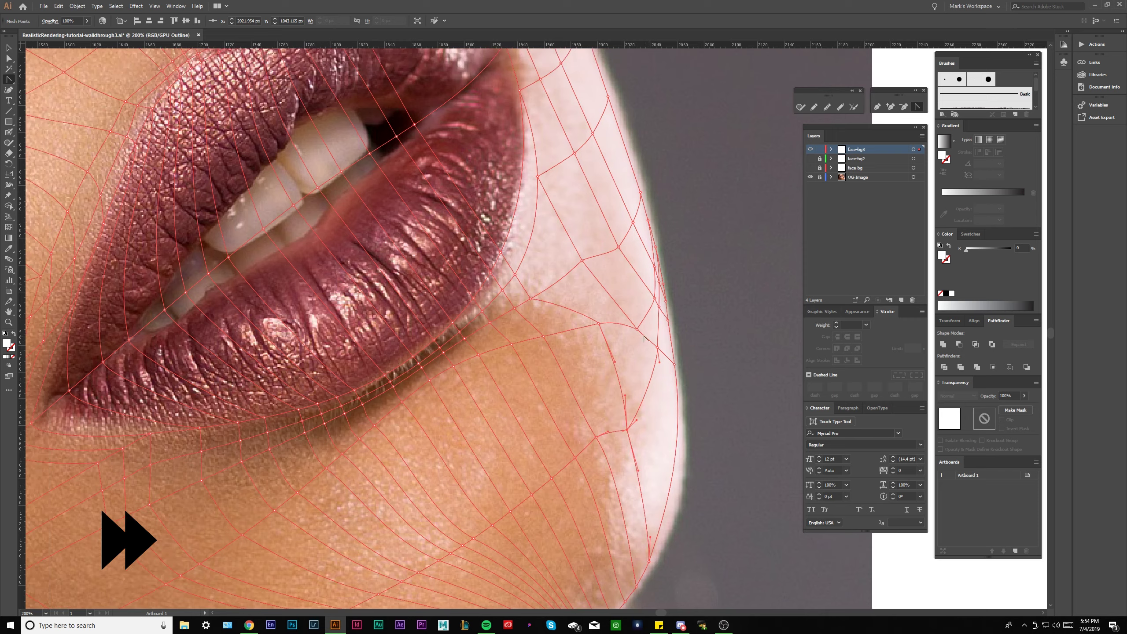
# - Pull the outline-side mesh point down inside the pale highlight, smooth the adjoining handles, and deselect the mesh
pyautogui.scroll(-1, 641, 436)
pyautogui.hotkey('ctrl', 'shift', 'a')
pyautogui.scroll(1, 623, 351)
pyautogui.moveTo(638, 349); pyautogui.dragTo(631, 386)
pyautogui.moveTo(634, 294); pyautogui.dragTo(611, 331)
pyautogui.moveTo(630, 386); pyautogui.dragTo(630, 387)
pyautogui.moveTo(626, 414); pyautogui.dragTo(652, 374)
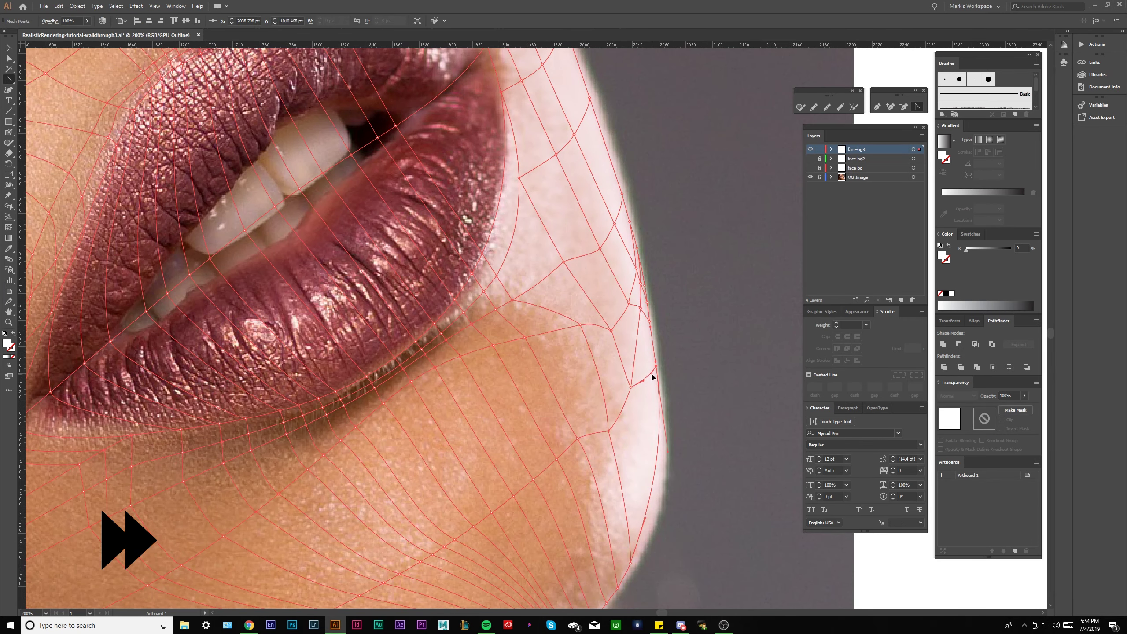
pyautogui.hotkey('ctrl', 'shift', 'a')
pyautogui.scroll(-3, 647, 415)
pyautogui.moveTo(647, 434); pyautogui.dragTo(635, 421)
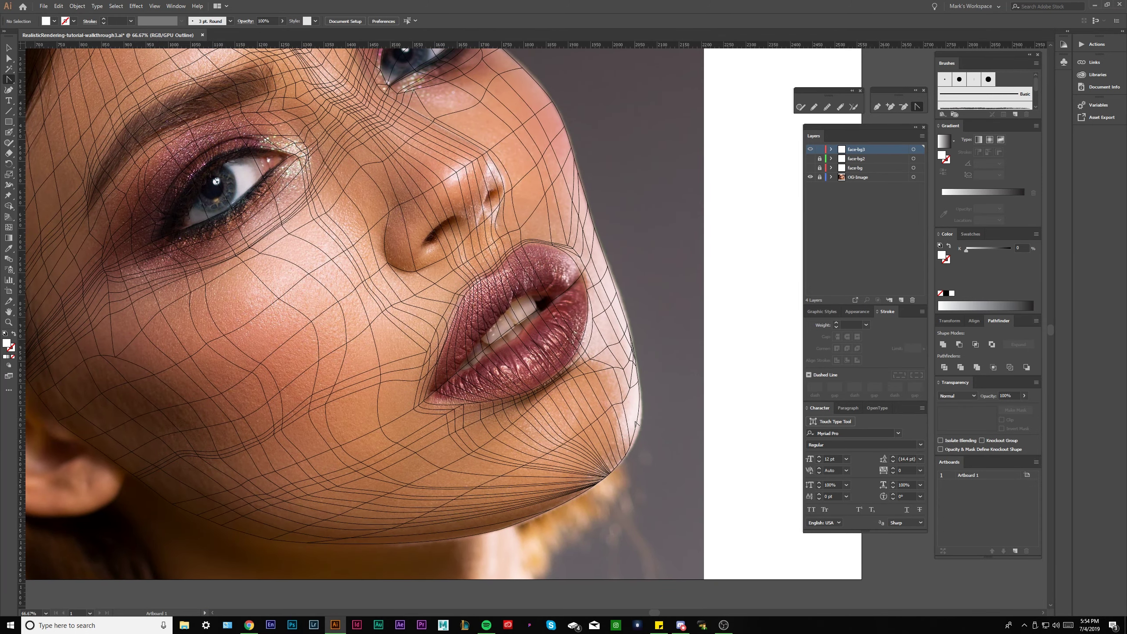
# - Examine the whole face mesh over the portrait, with the mesh selected and deselected, to check its line flow
pyautogui.click(8, 227)
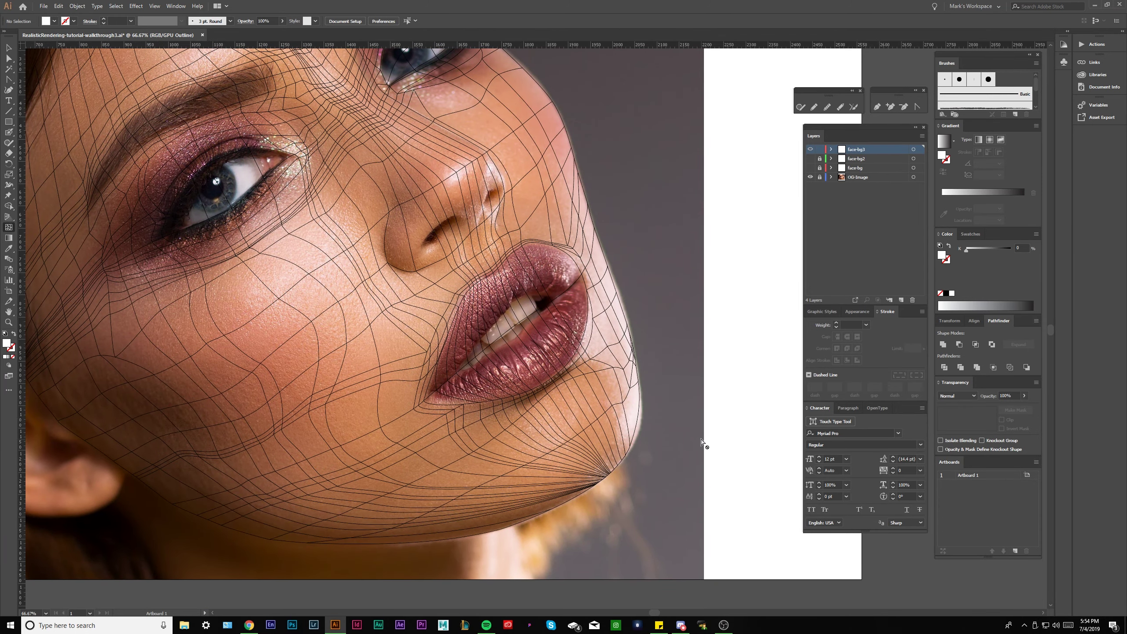
pyautogui.click(607, 453)
pyautogui.hotkey('ctrl', 'shift', 'a')
pyautogui.scroll(-2, 649, 473)
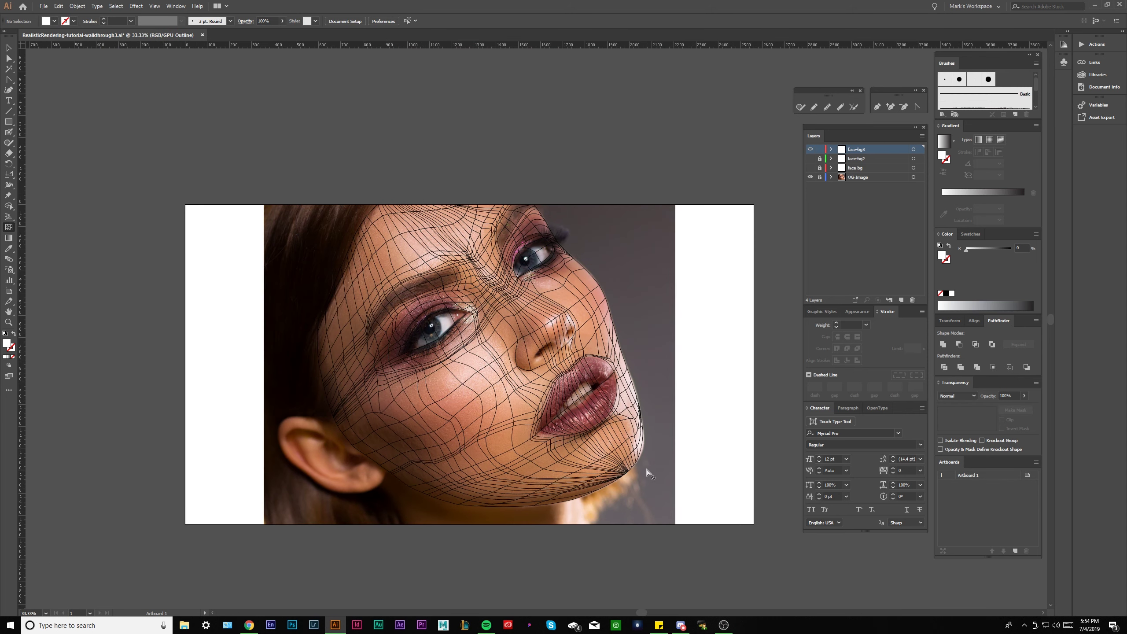
pyautogui.click(555, 326)
pyautogui.hotkey('ctrl', 'shift', 'a')
pyautogui.scroll(3, 682, 559)
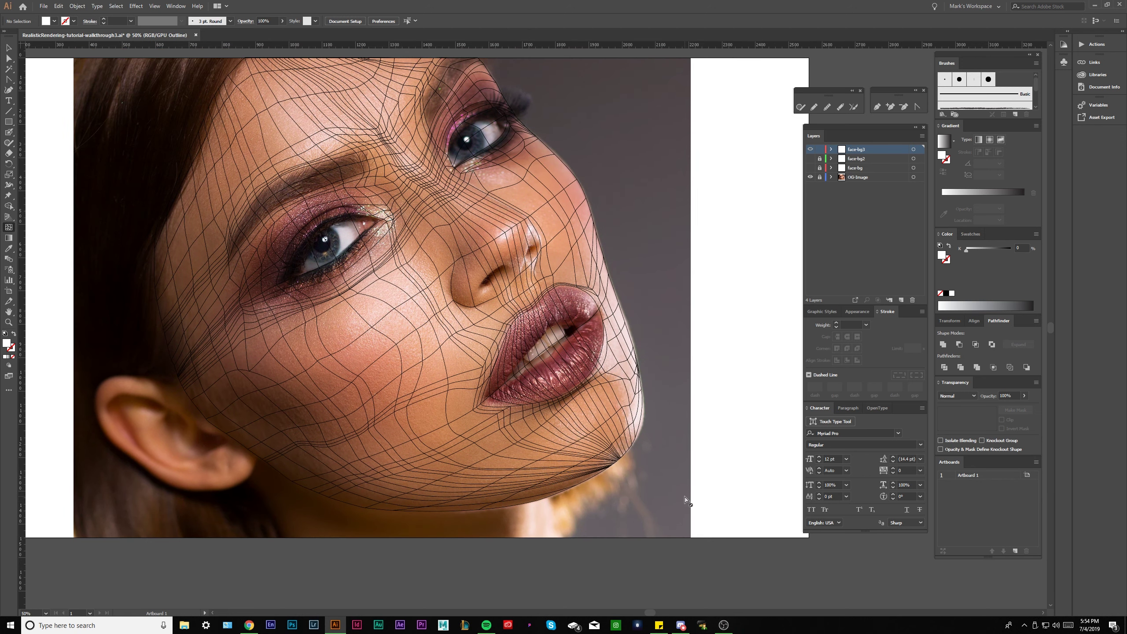
pyautogui.click(578, 399)
pyautogui.scroll(-1, 578, 399)
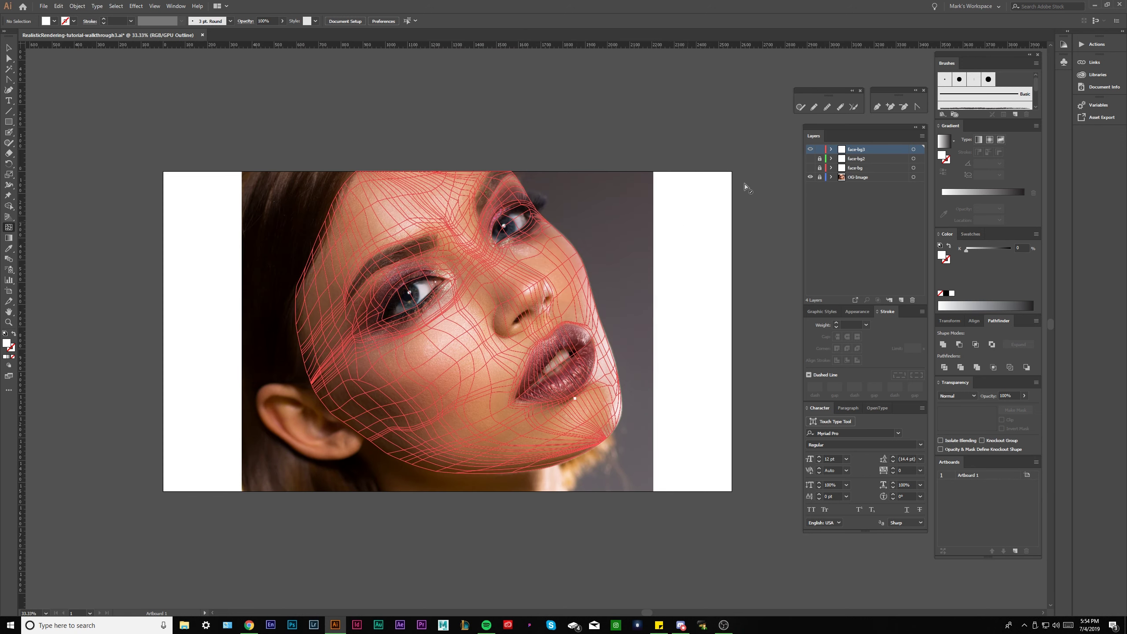
pyautogui.hotkey('ctrl', 'shift', 'a')
# - Hide the OG Image layer and examine the face mesh wireframe on its own
pyautogui.click(809, 150)
pyautogui.click(810, 150)
pyautogui.click(810, 177)
pyautogui.scroll(-1, 578, 280)
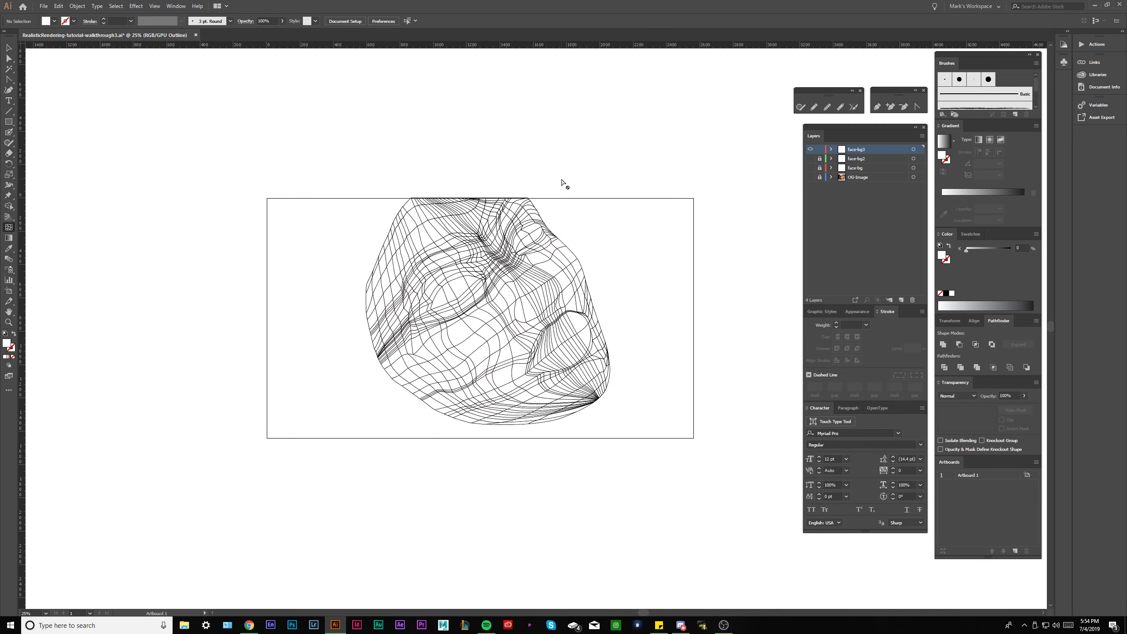
pyautogui.scroll(1, 562, 181)
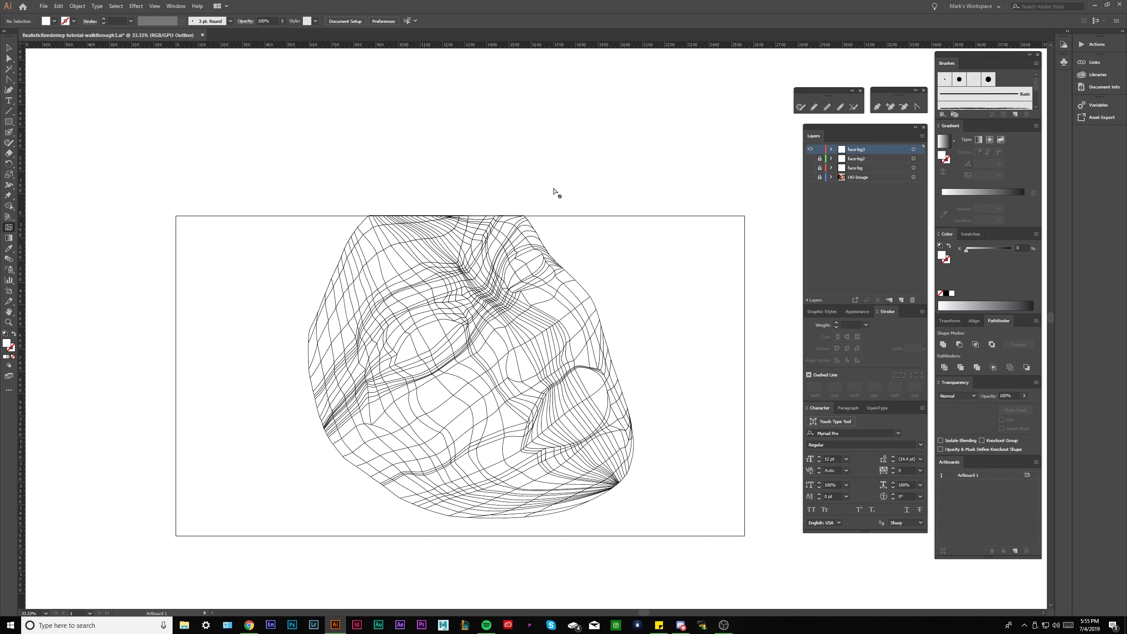
# - Show the OG Image layer again and inspect the mesh lines below the far eye's inner corner
pyautogui.click(810, 177)
pyautogui.scroll(8, 521, 286)
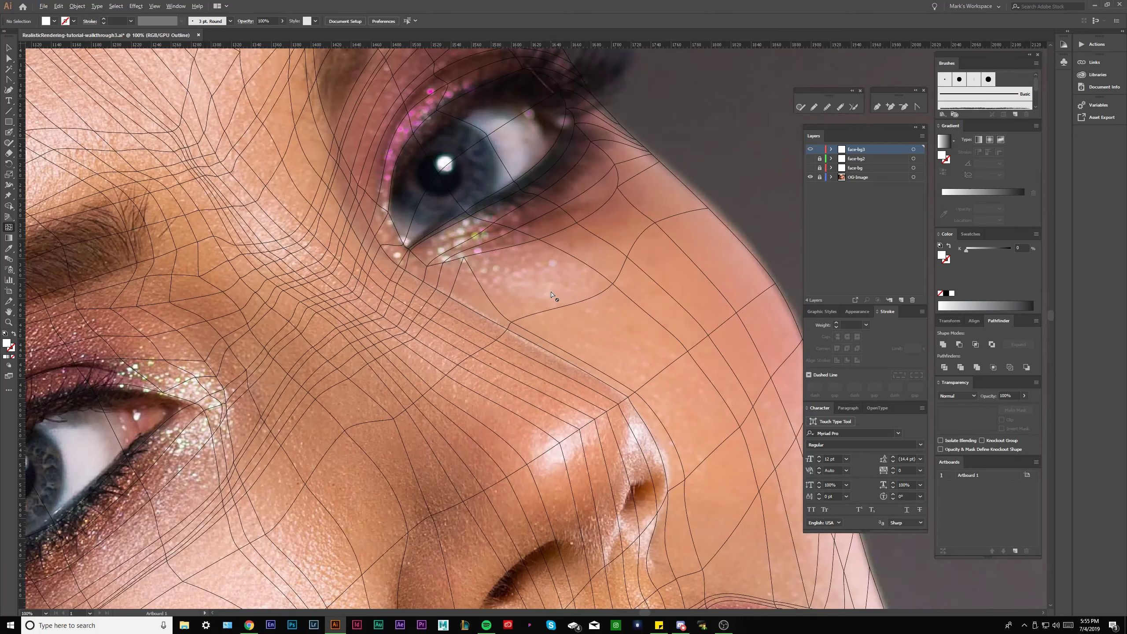
pyautogui.scroll(2, 477, 286)
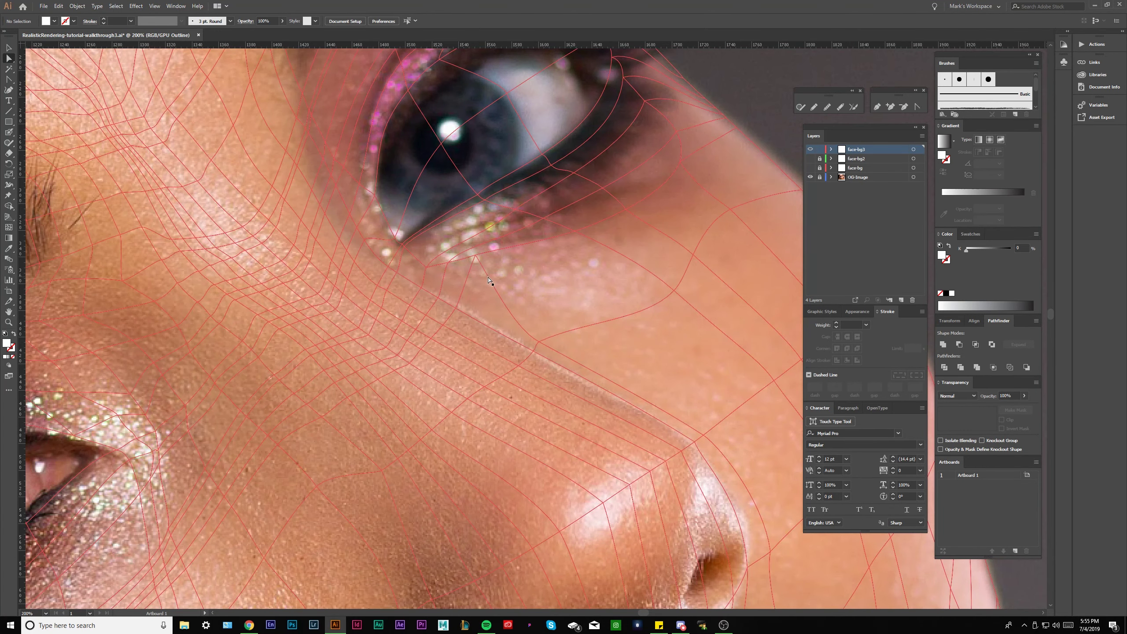
pyautogui.scroll(-1, 500, 284)
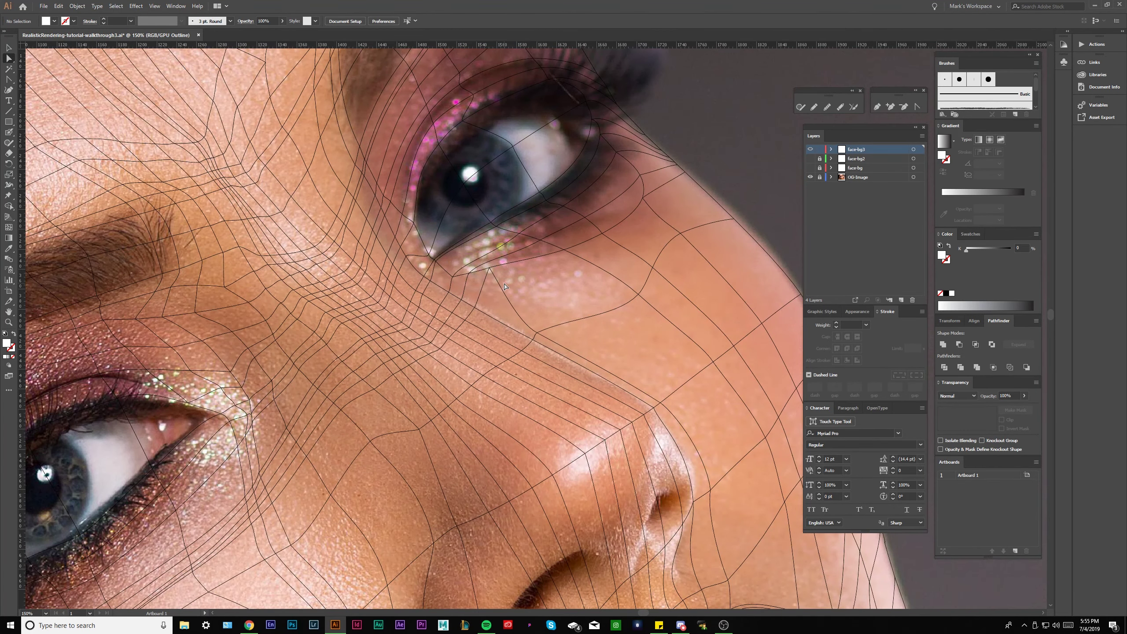